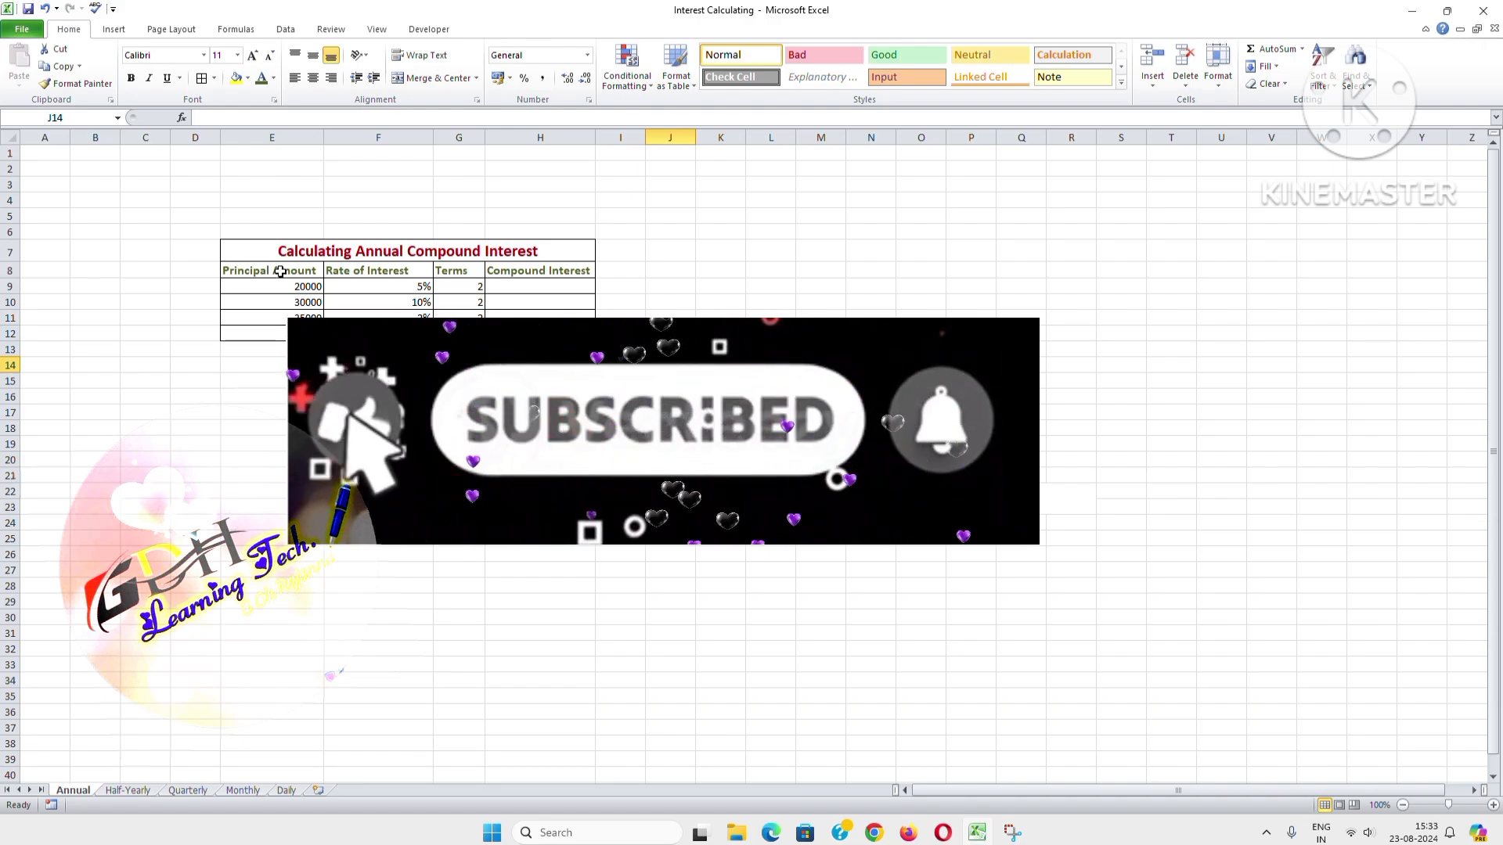
# Step: Center the principal amounts in E9:E12 on the Annual sheet
pyautogui.moveTo(273, 286); pyautogui.dragTo(269, 332)
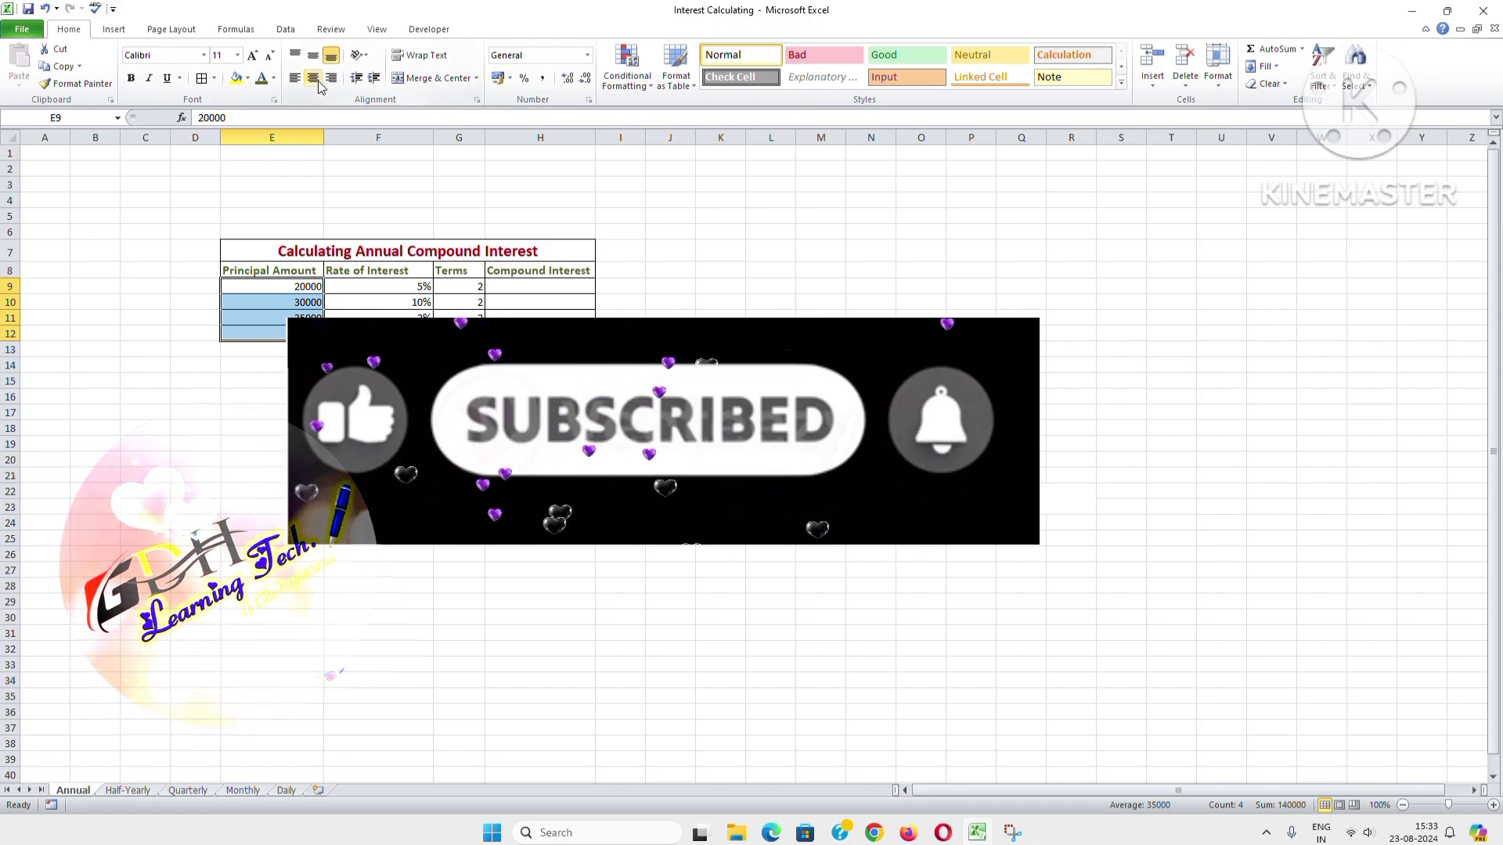
pyautogui.click(313, 78)
pyautogui.click(399, 480)
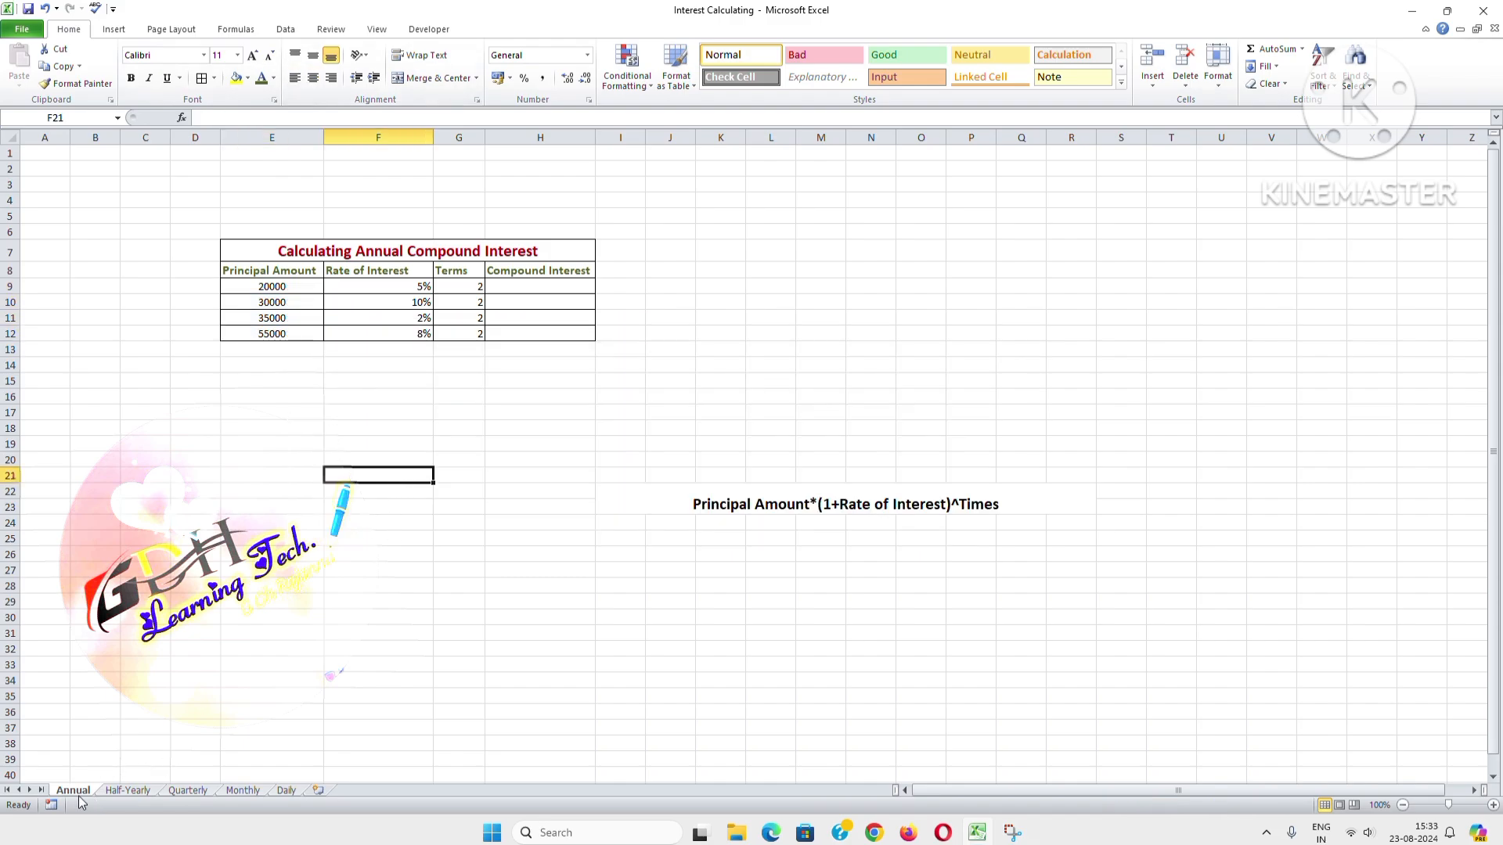
# Step: Examine the principal amounts, interest rates, terms and empty Compound Interest column, along with the written annual compound interest formula
pyautogui.click(270, 288)
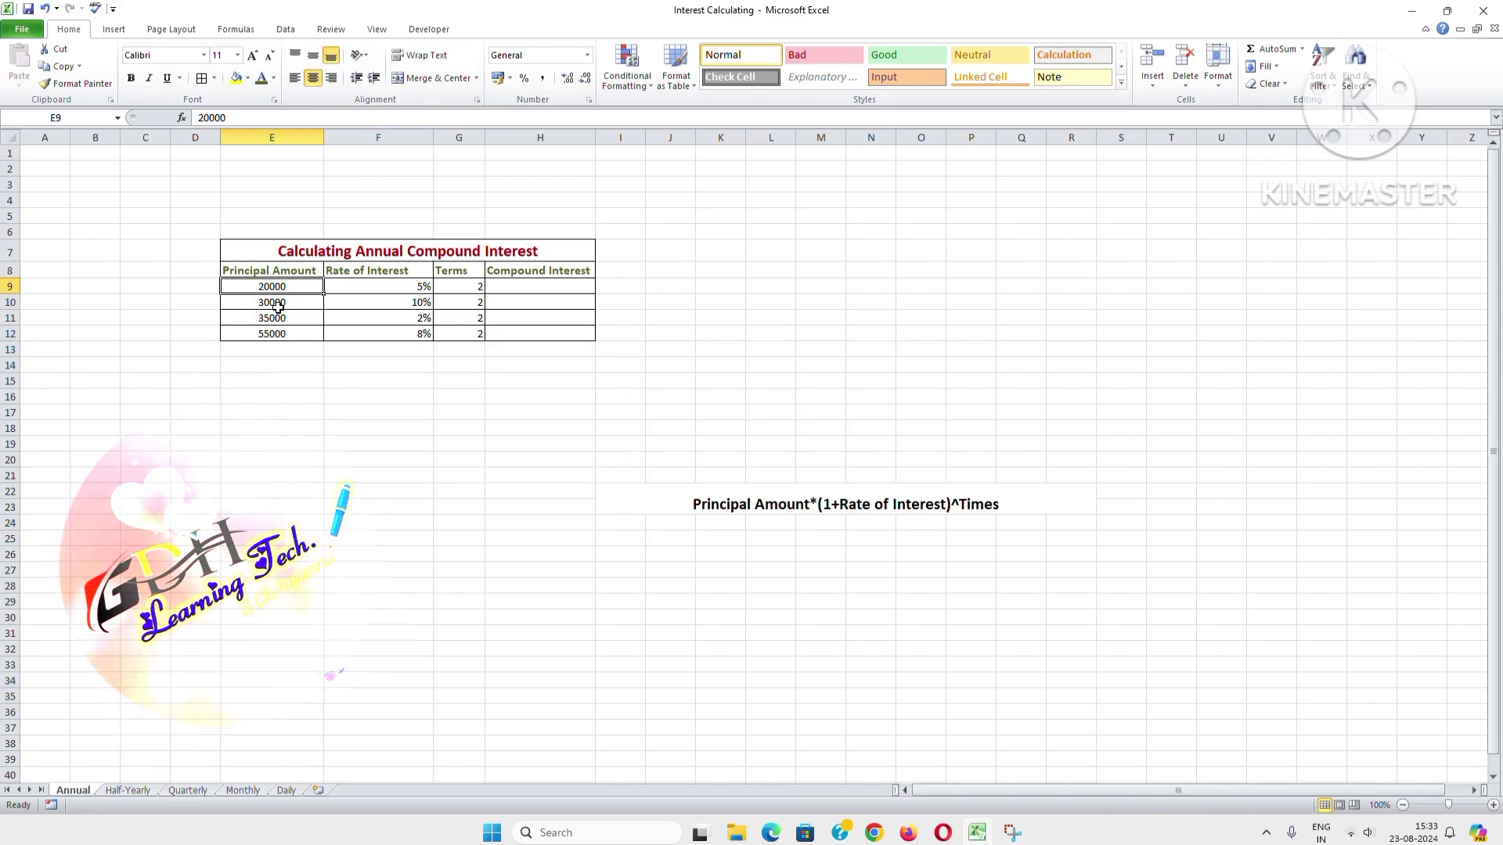
pyautogui.click(274, 303)
pyautogui.click(279, 318)
pyautogui.click(280, 334)
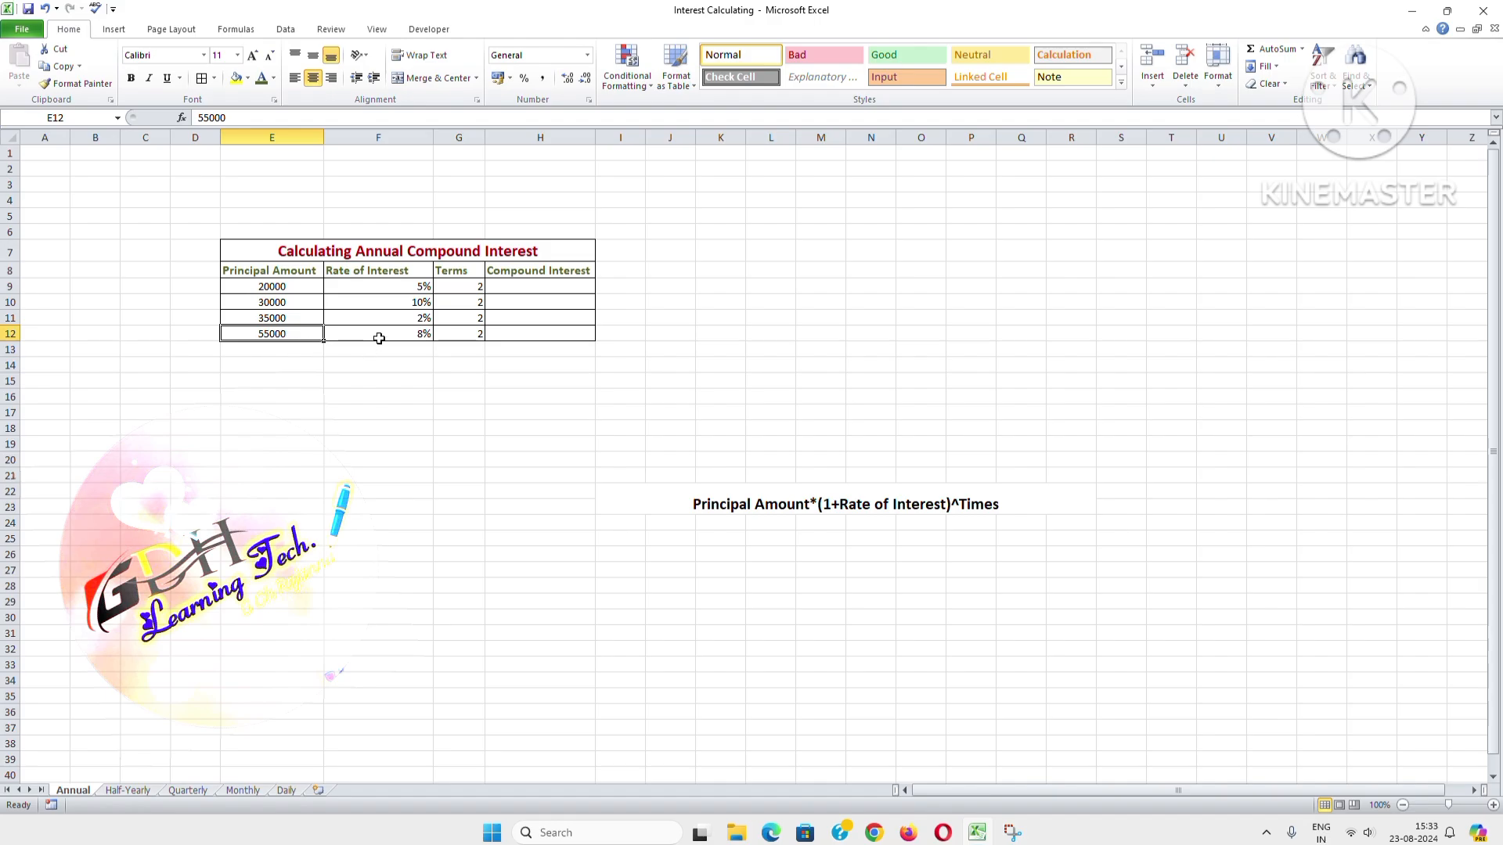
pyautogui.click(404, 284)
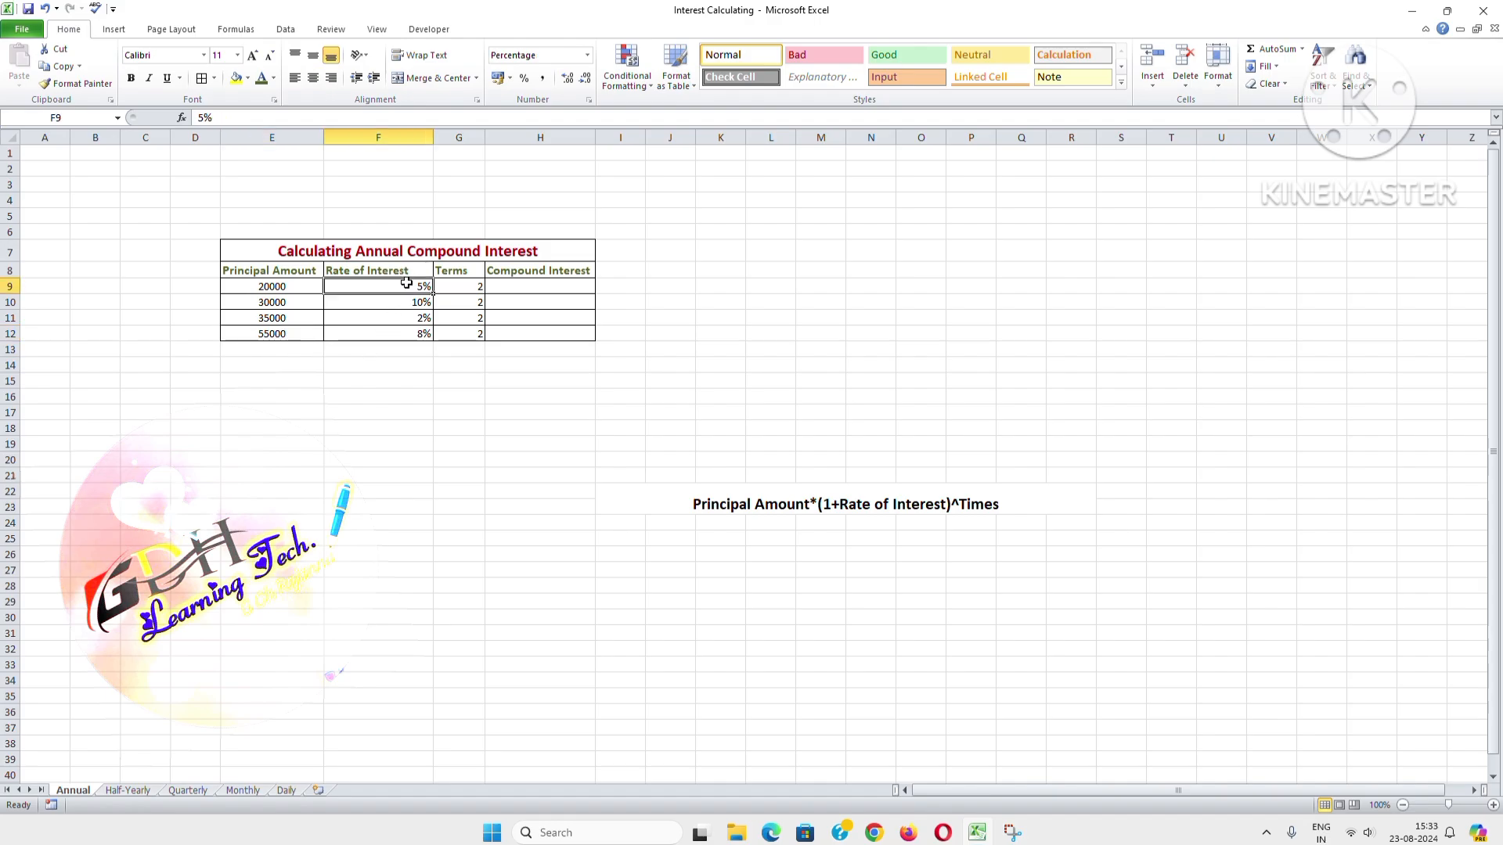
pyautogui.click(405, 304)
pyautogui.click(401, 319)
pyautogui.click(397, 335)
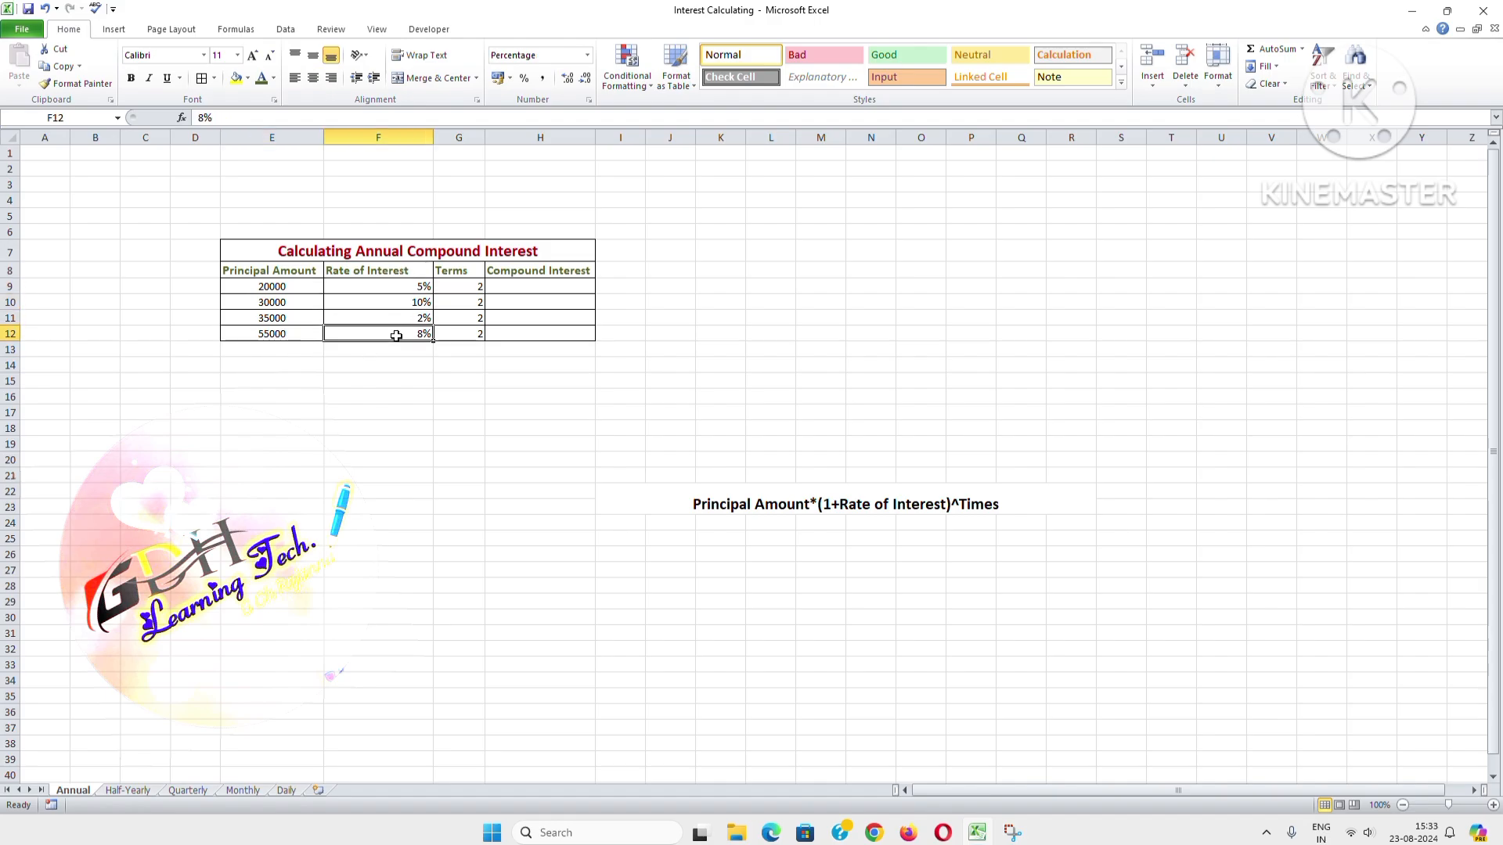
pyautogui.click(454, 286)
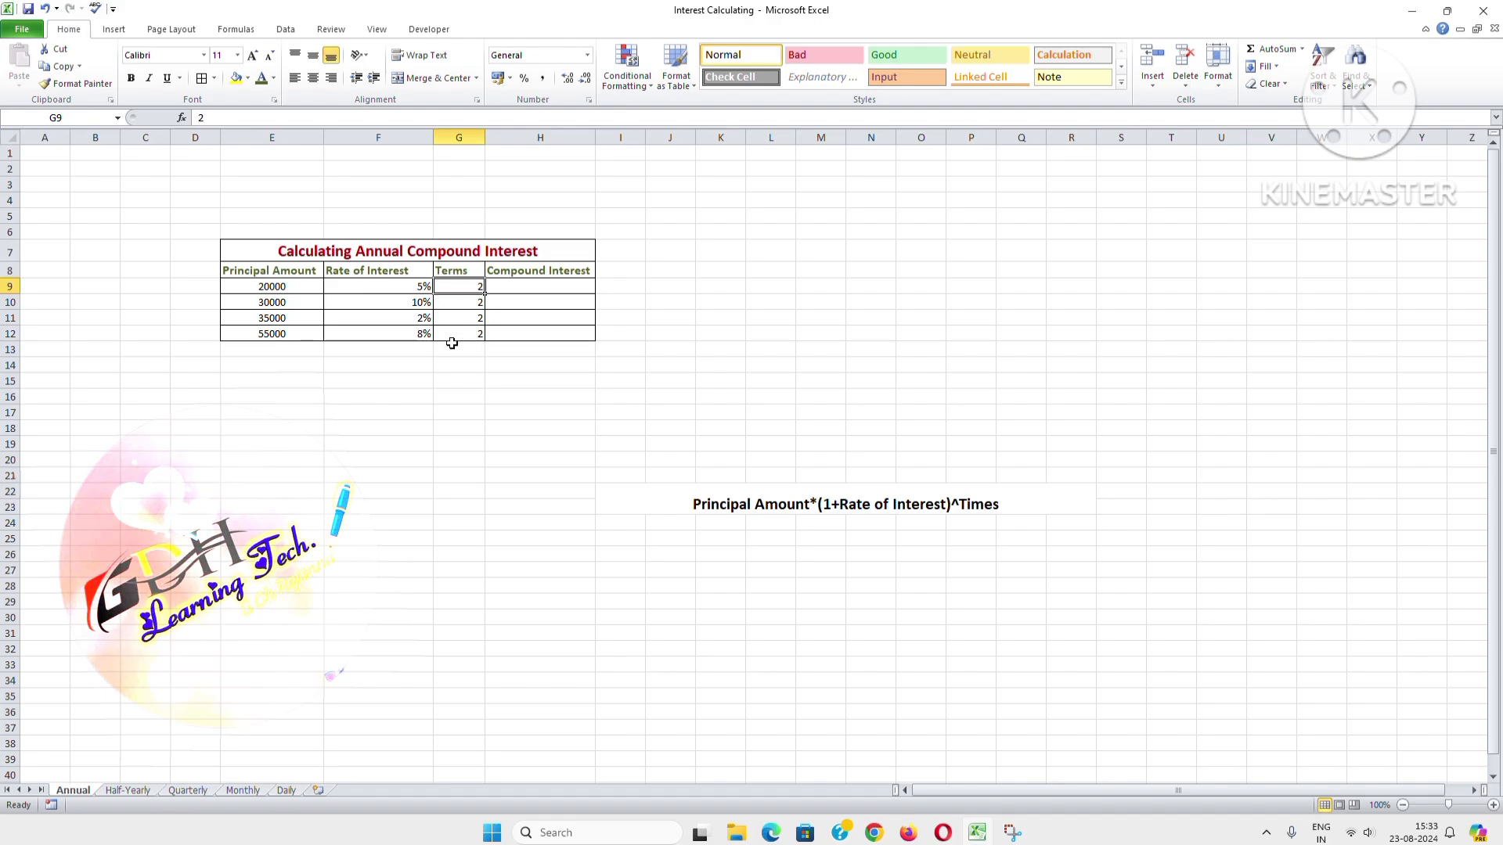
pyautogui.click(518, 286)
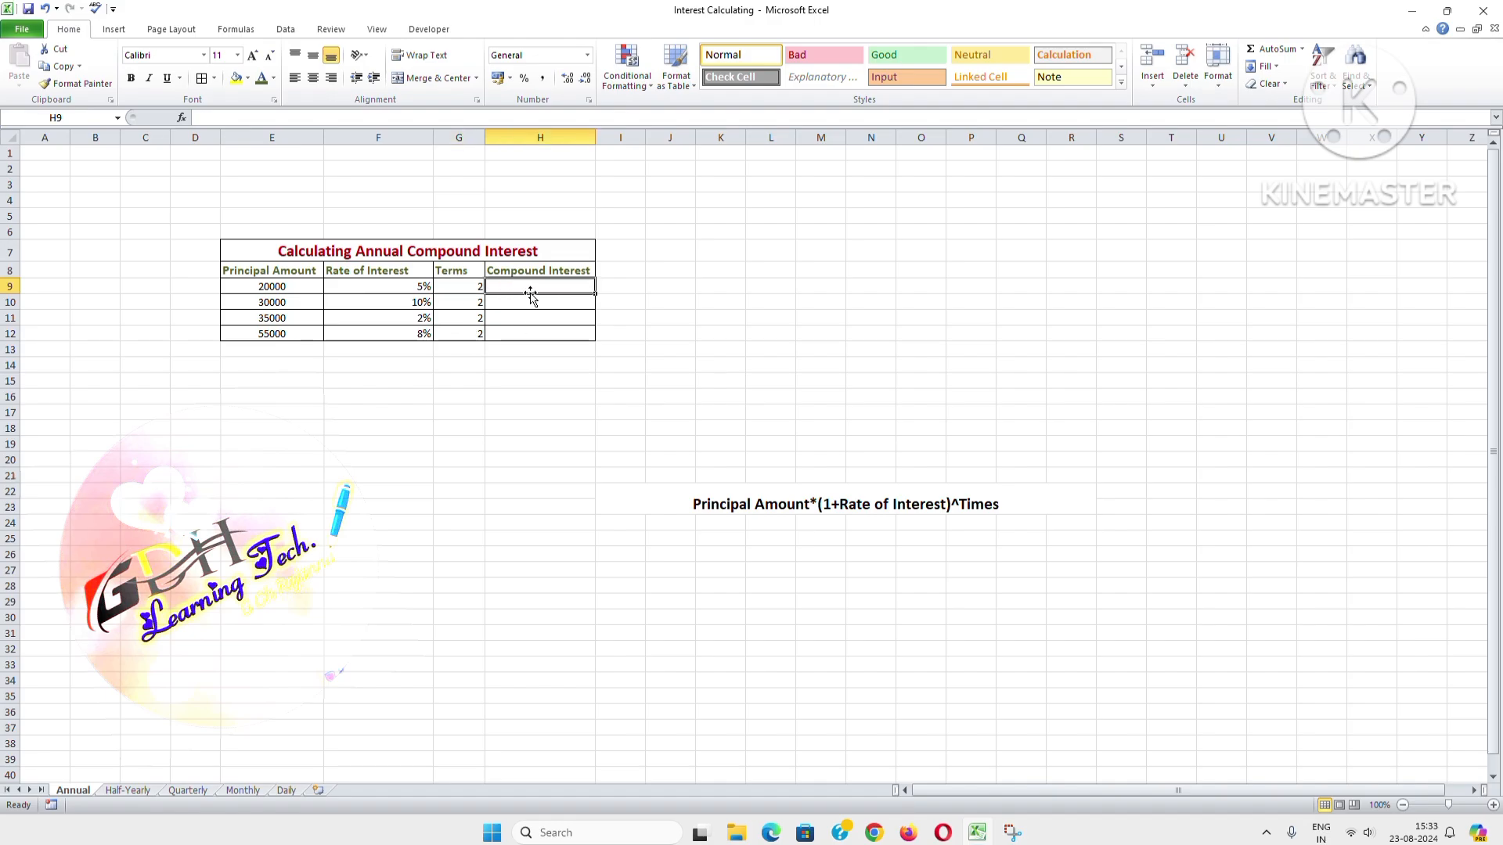
pyautogui.click(534, 389)
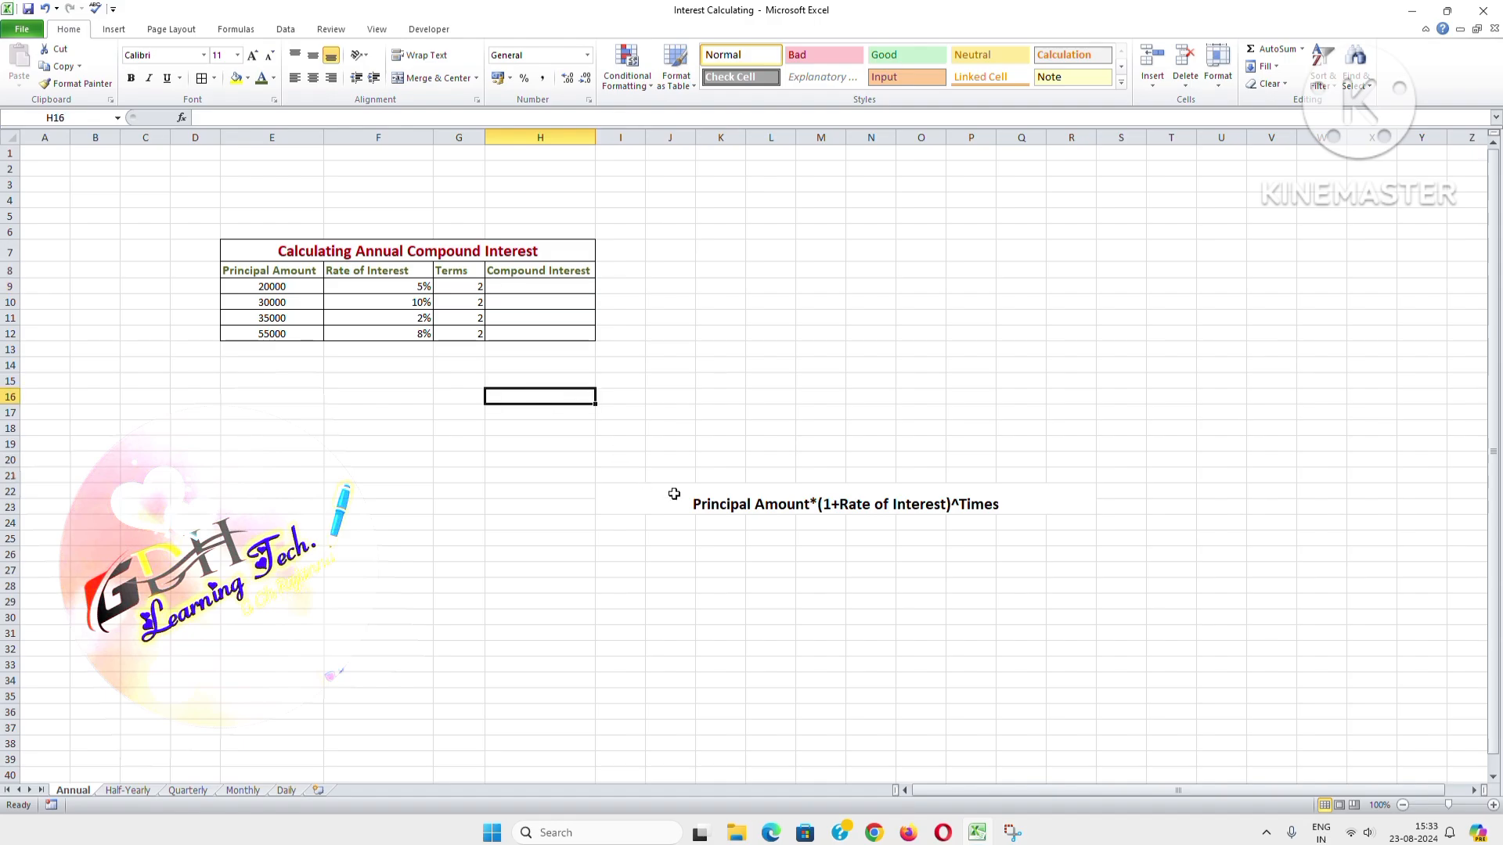
pyautogui.click(743, 509)
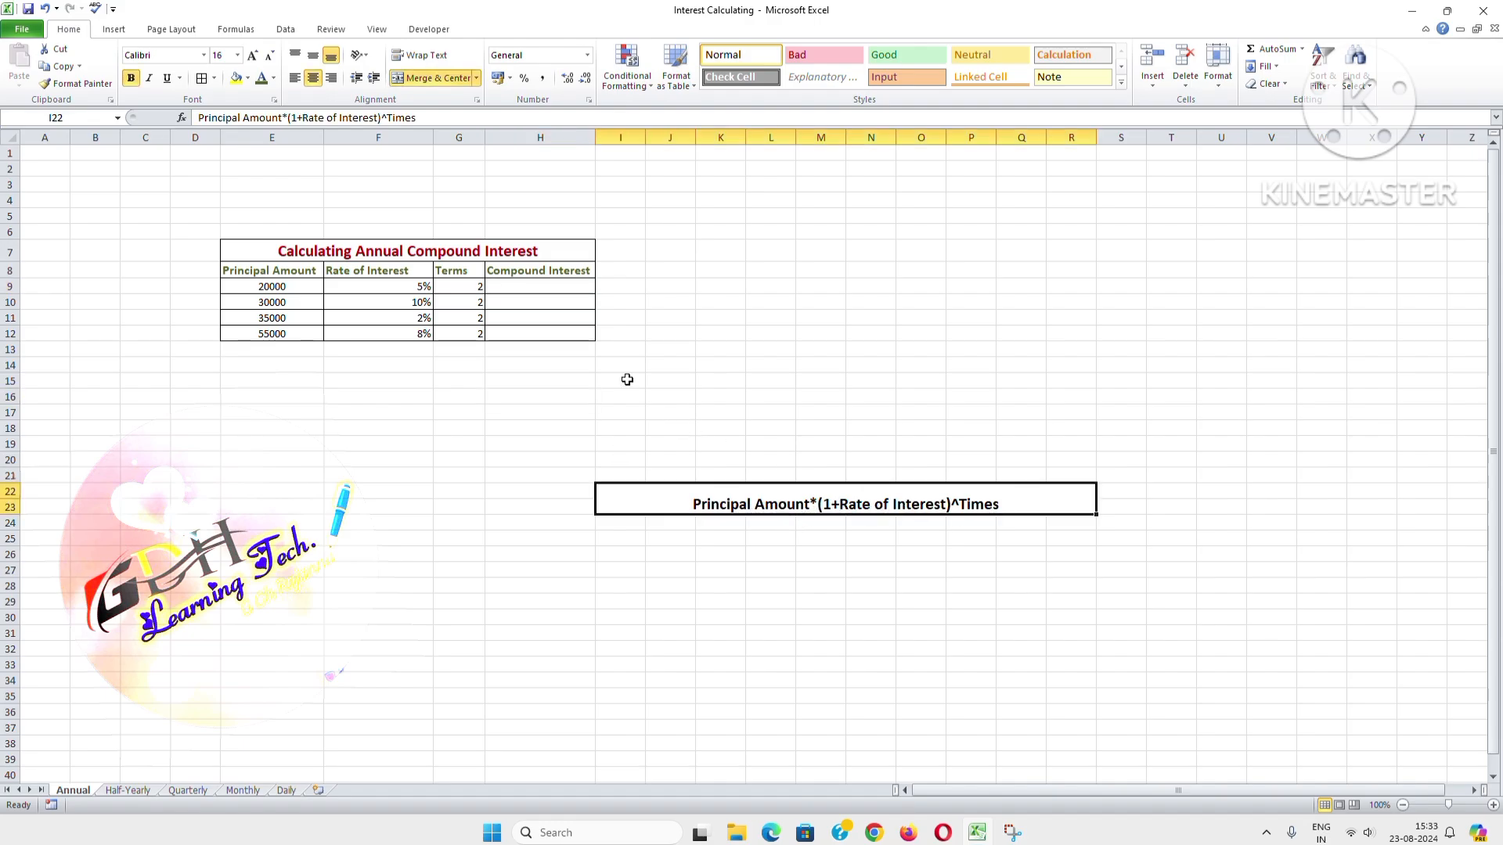
# Step: Enter the annual compound interest formula =E9*(1+F9)^G9 in cell H9
pyautogui.click(546, 288)
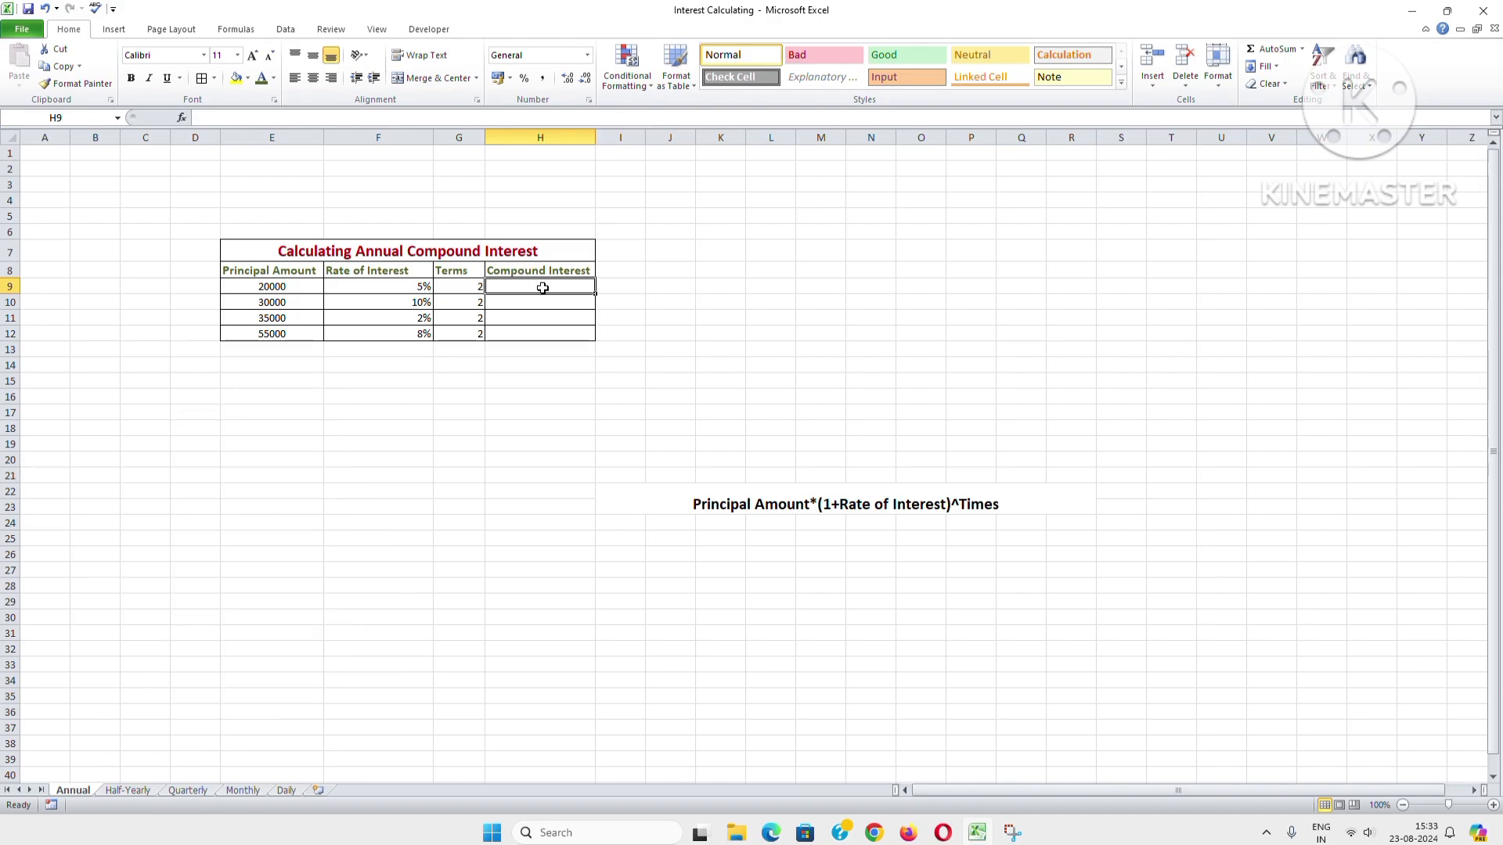
pyautogui.write('=')
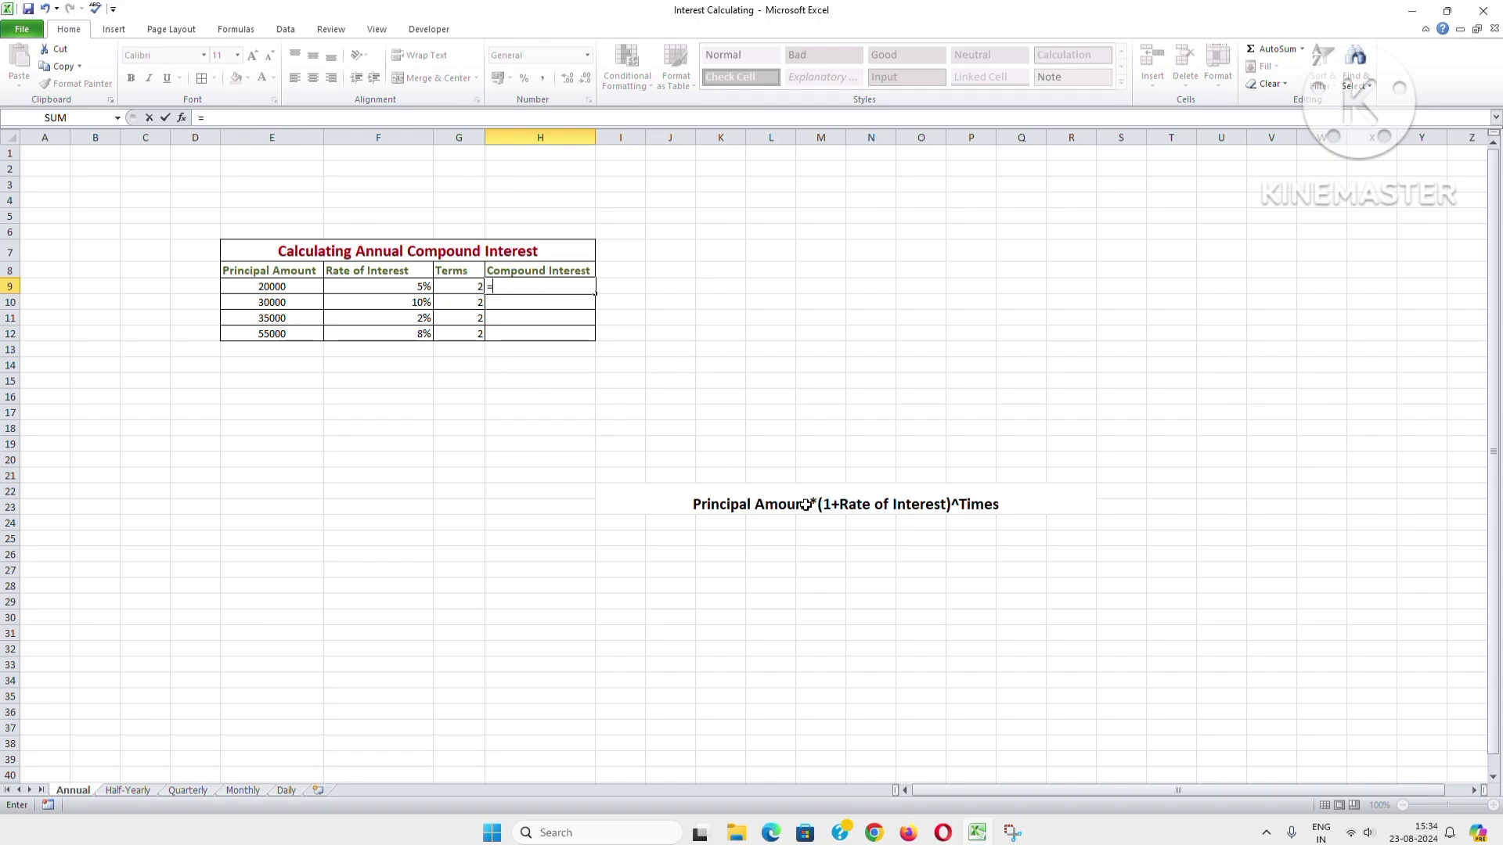
pyautogui.click(236, 285)
pyautogui.write('*')
pyautogui.click(391, 287)
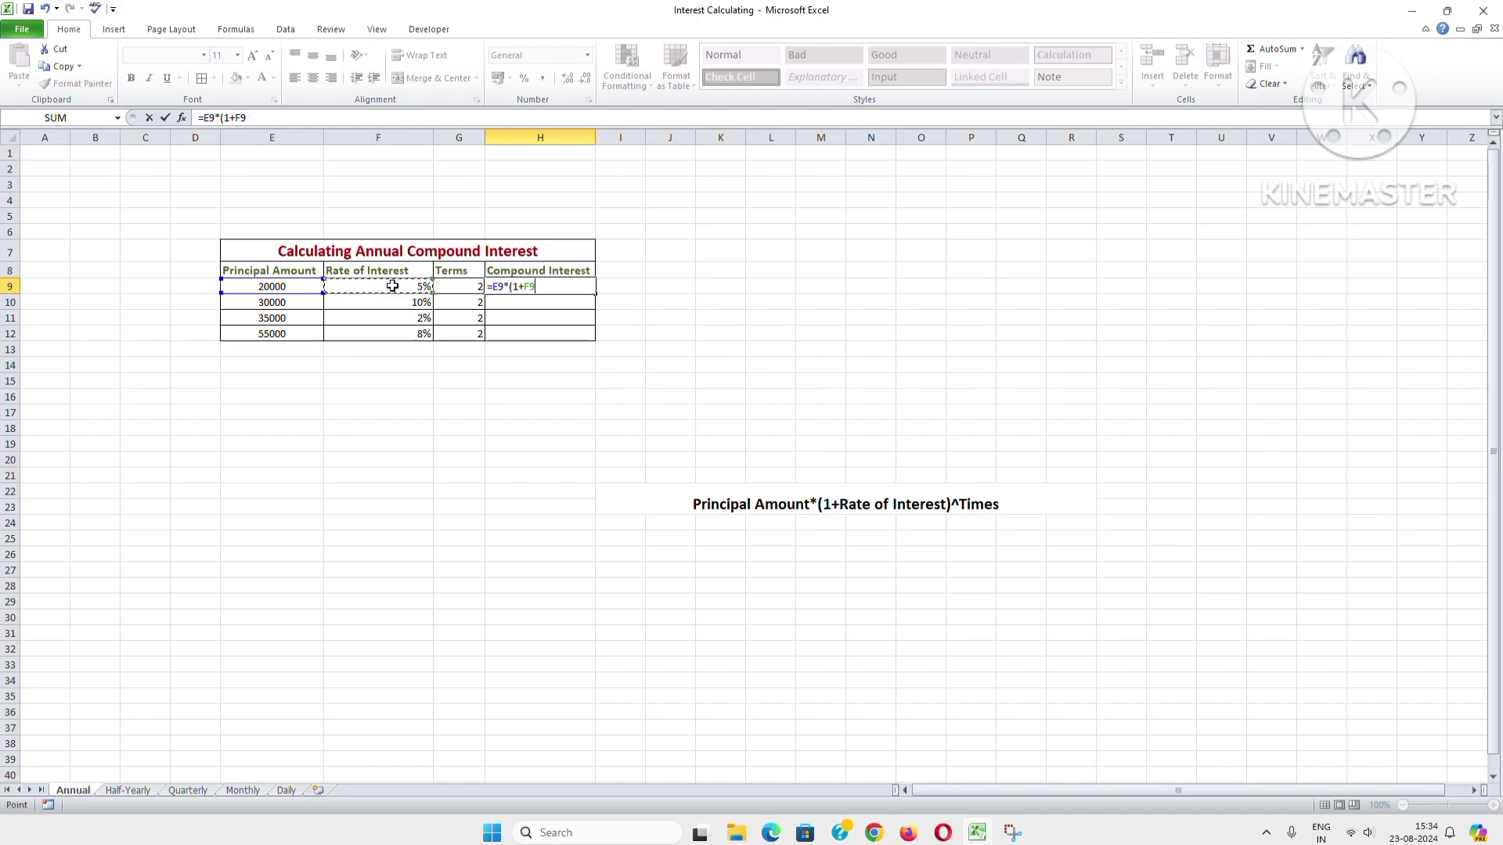
pyautogui.write(')')
pyautogui.write('G9')
pyautogui.click(468, 287)
pyautogui.press('Return')
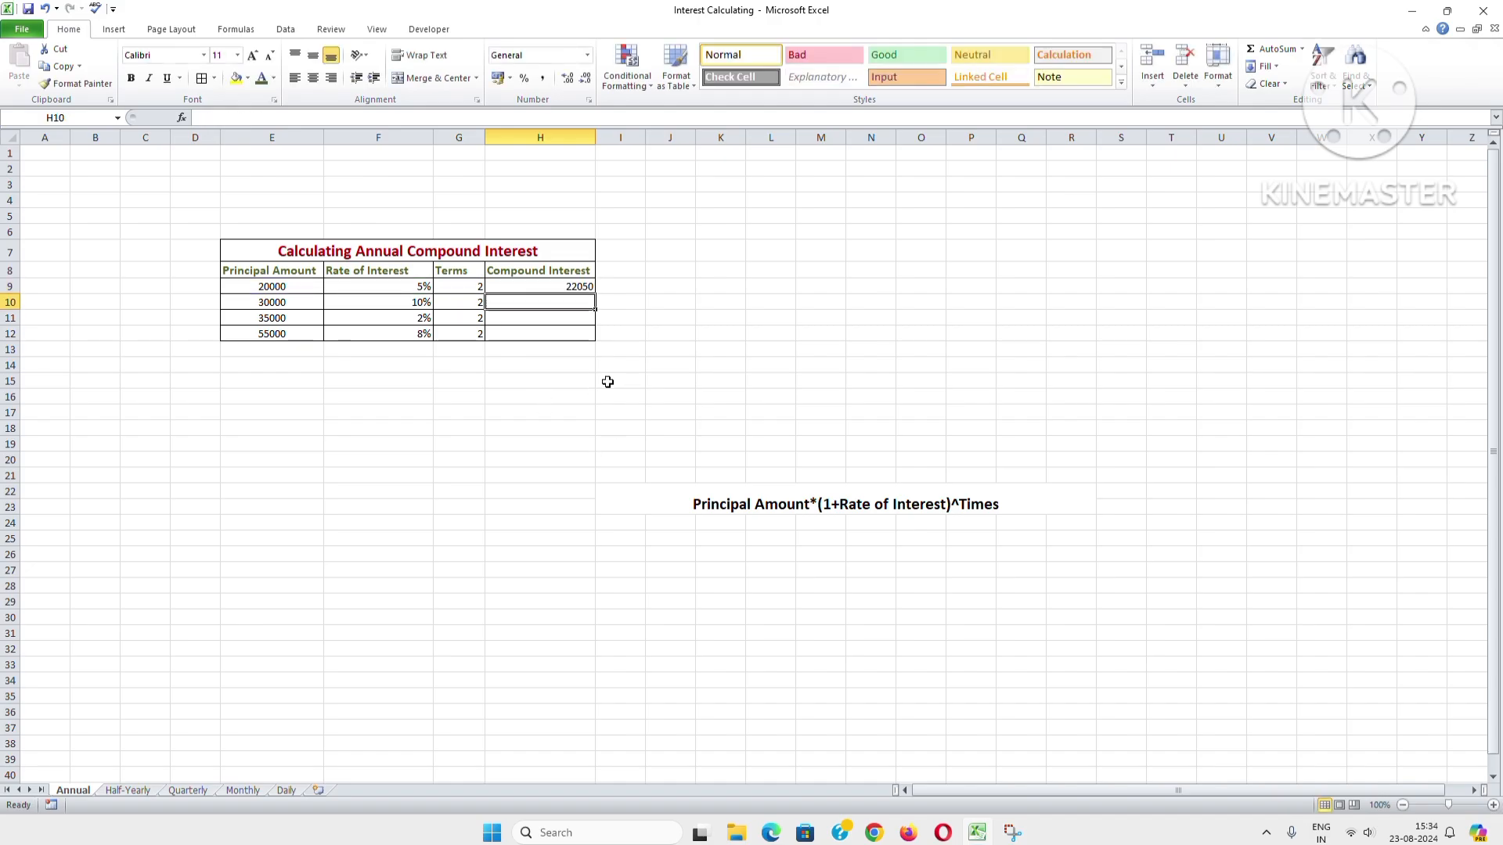
# Step: Fill the compound interest formula from H9 down through H12
pyautogui.click(558, 287)
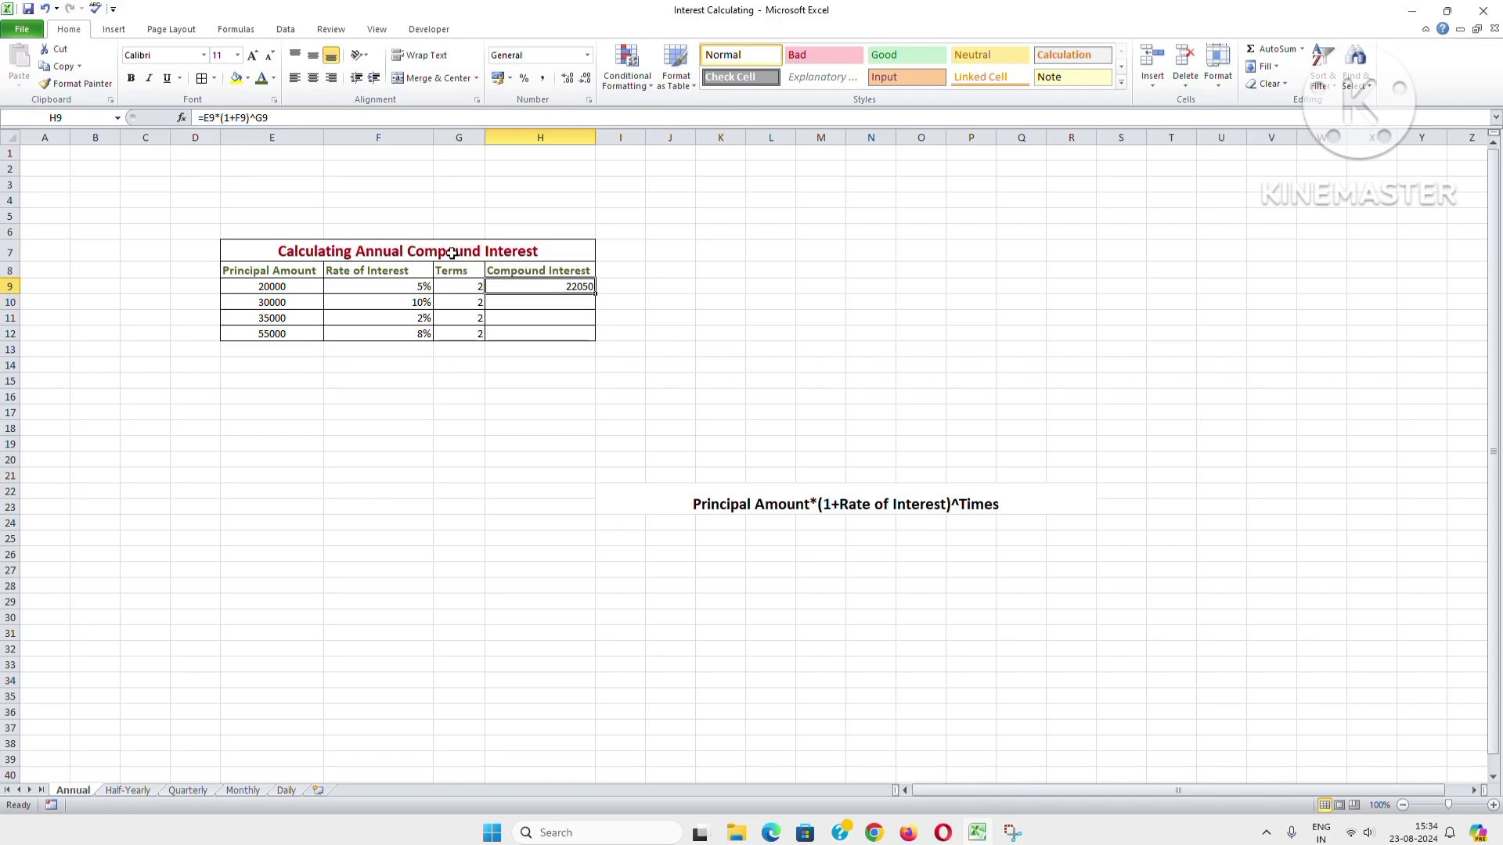
pyautogui.moveTo(595, 294); pyautogui.dragTo(596, 341)
pyautogui.click(571, 397)
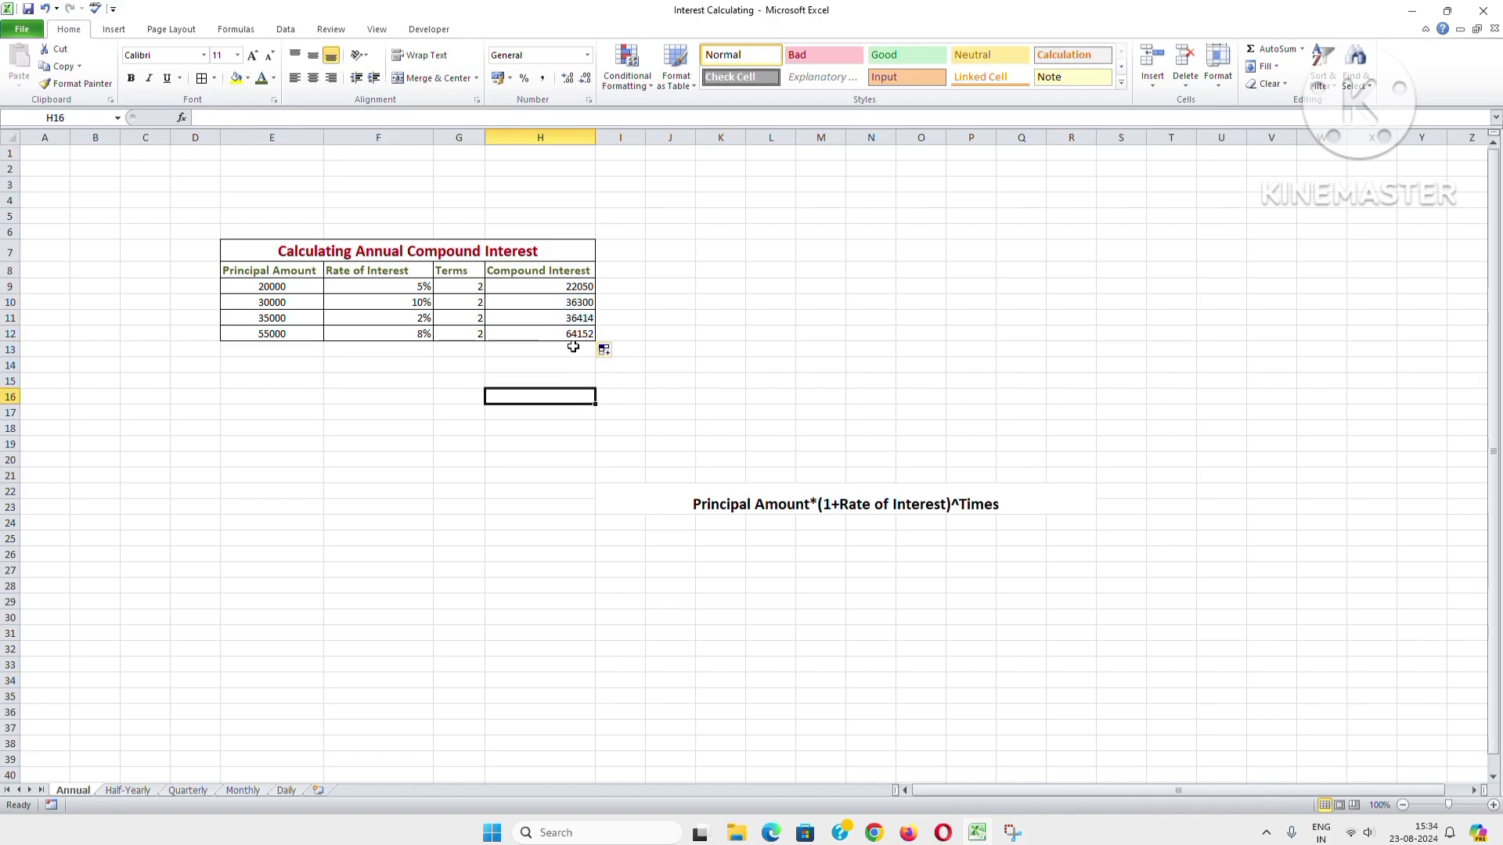
pyautogui.click(407, 336)
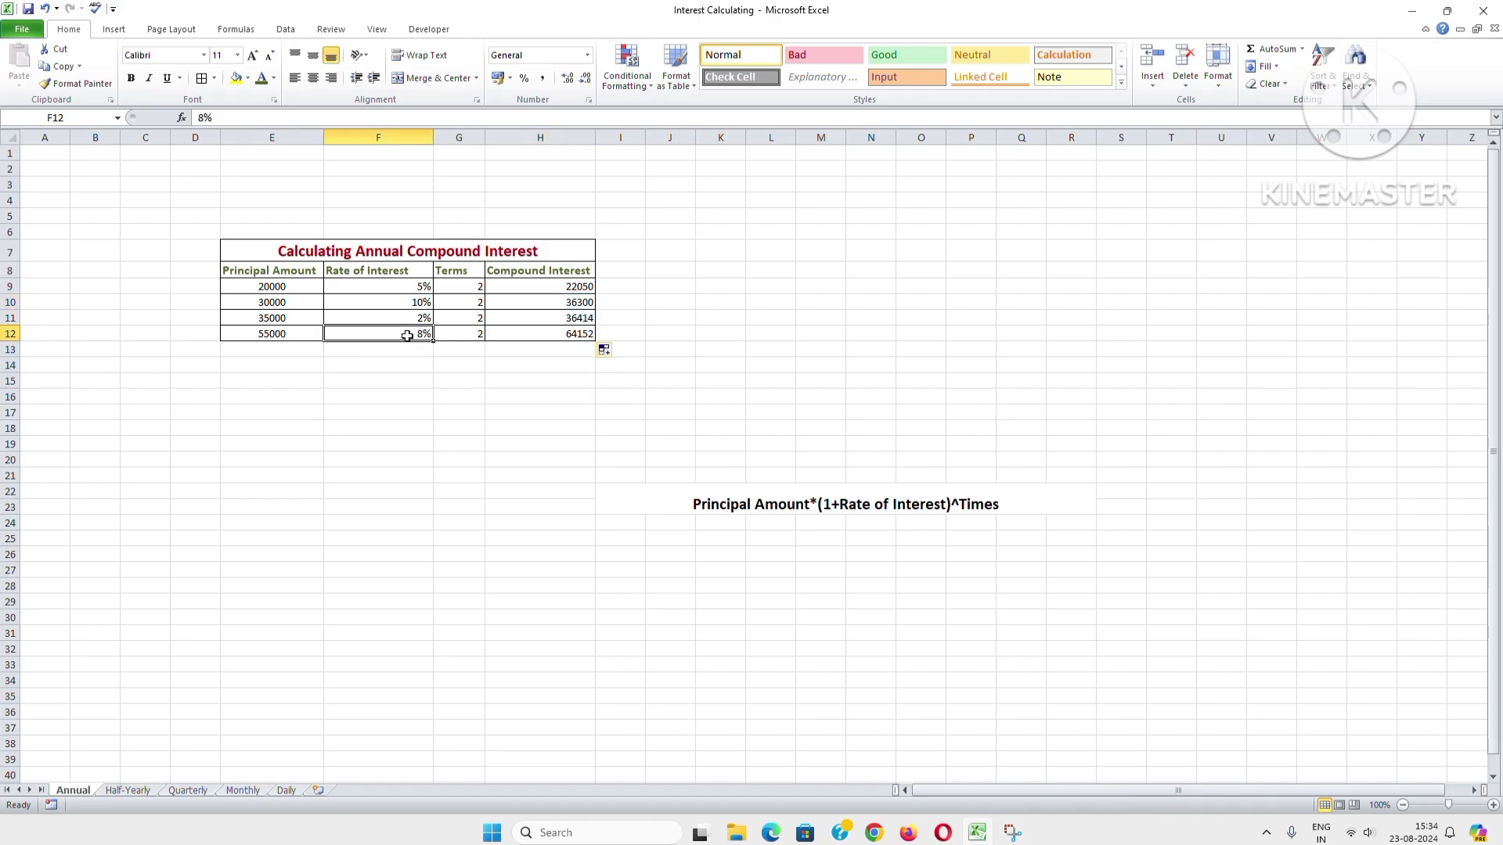
pyautogui.click(410, 319)
pyautogui.click(404, 300)
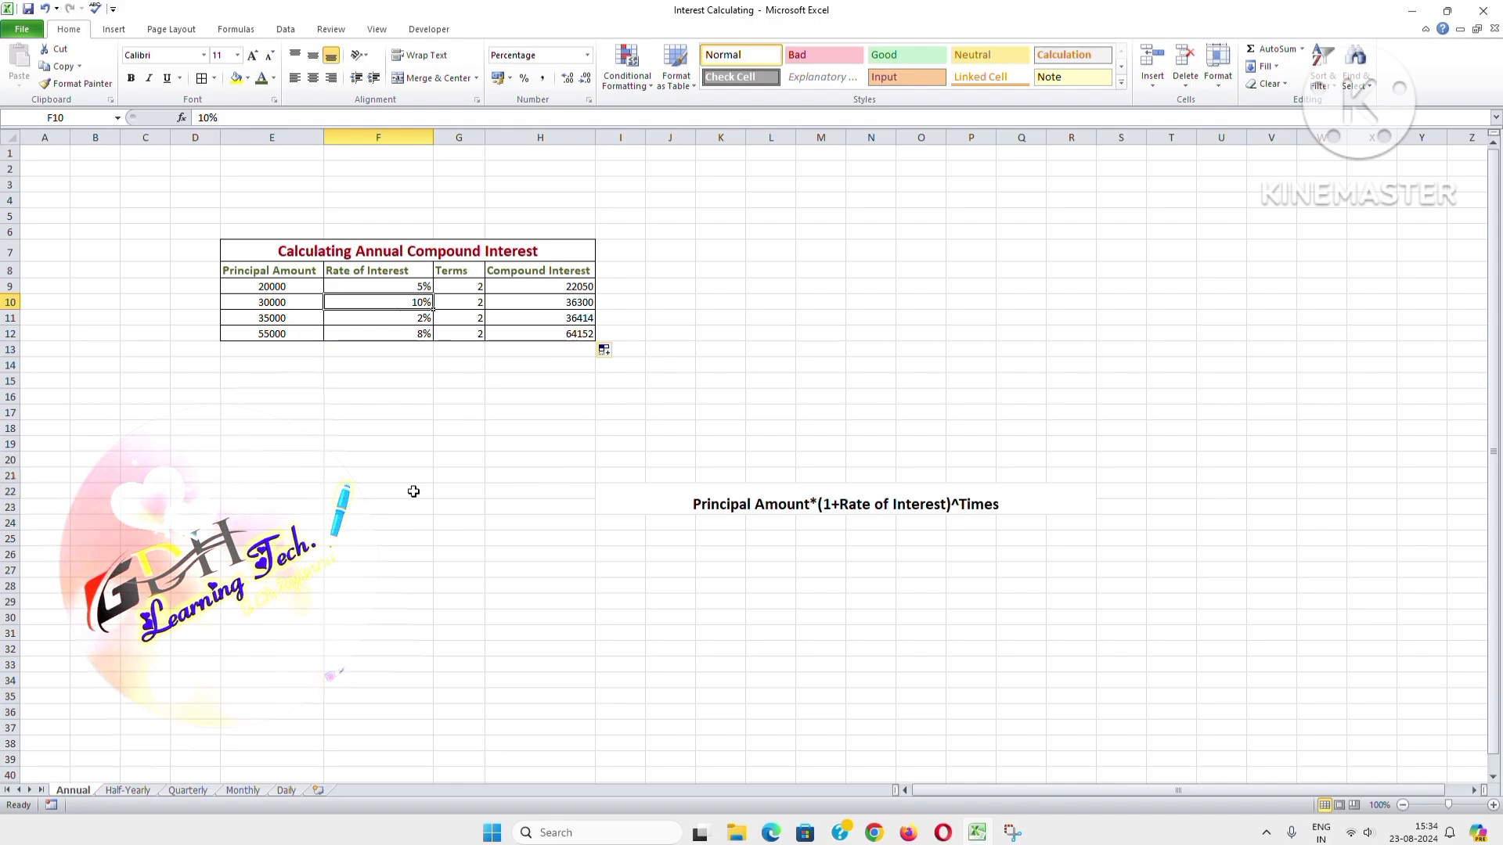
# Step: On the Half-Yearly sheet, enter the compound interest formula =D7*(1+E7/G7)^(F7*G7) in cell H7
pyautogui.click(128, 792)
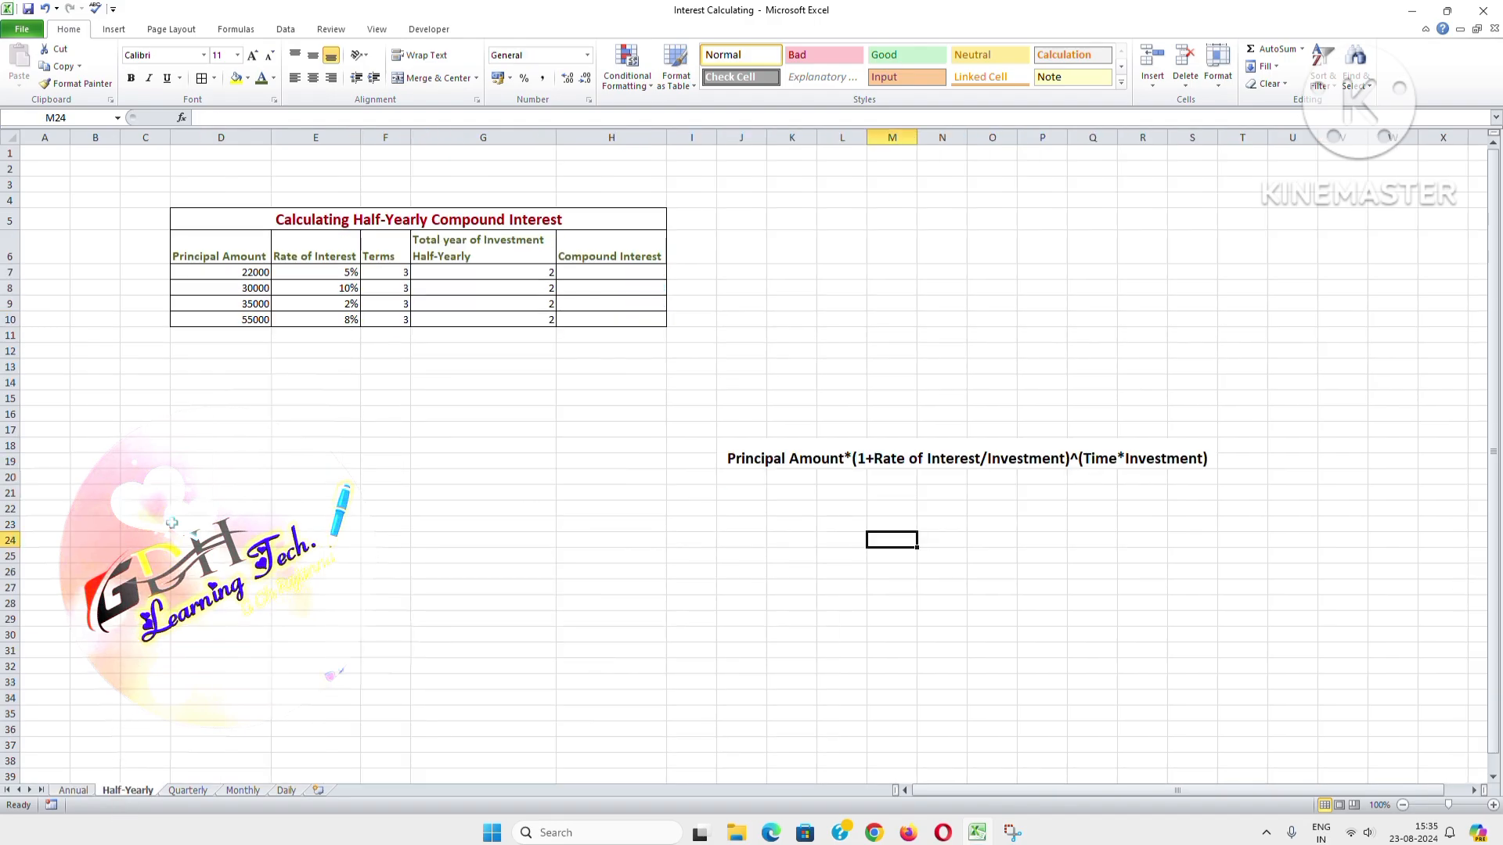
pyautogui.click(610, 274)
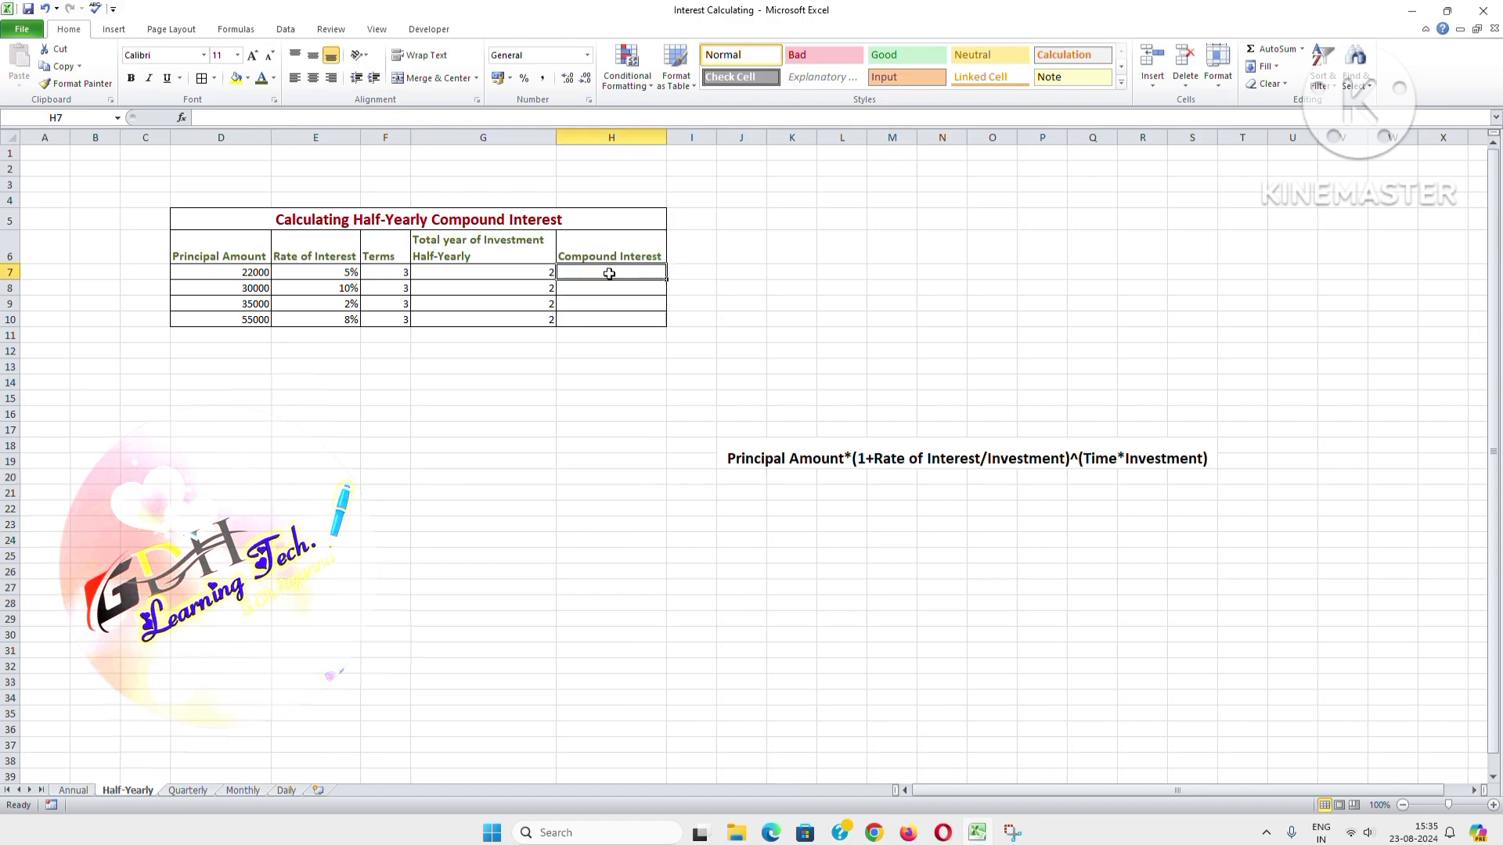
pyautogui.write('=')
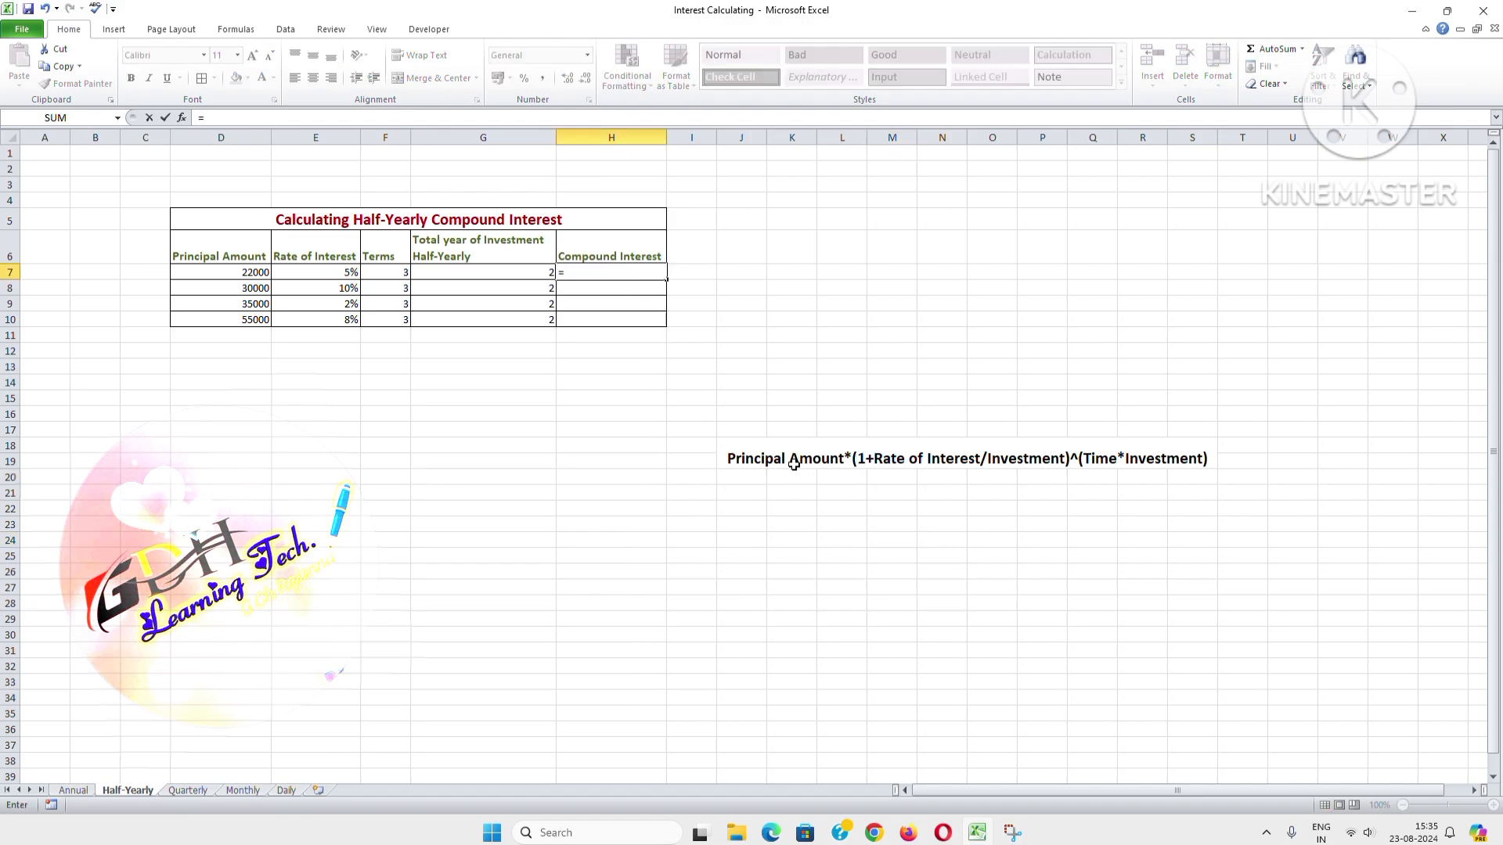
pyautogui.click(224, 275)
pyautogui.write('*')
pyautogui.click(322, 272)
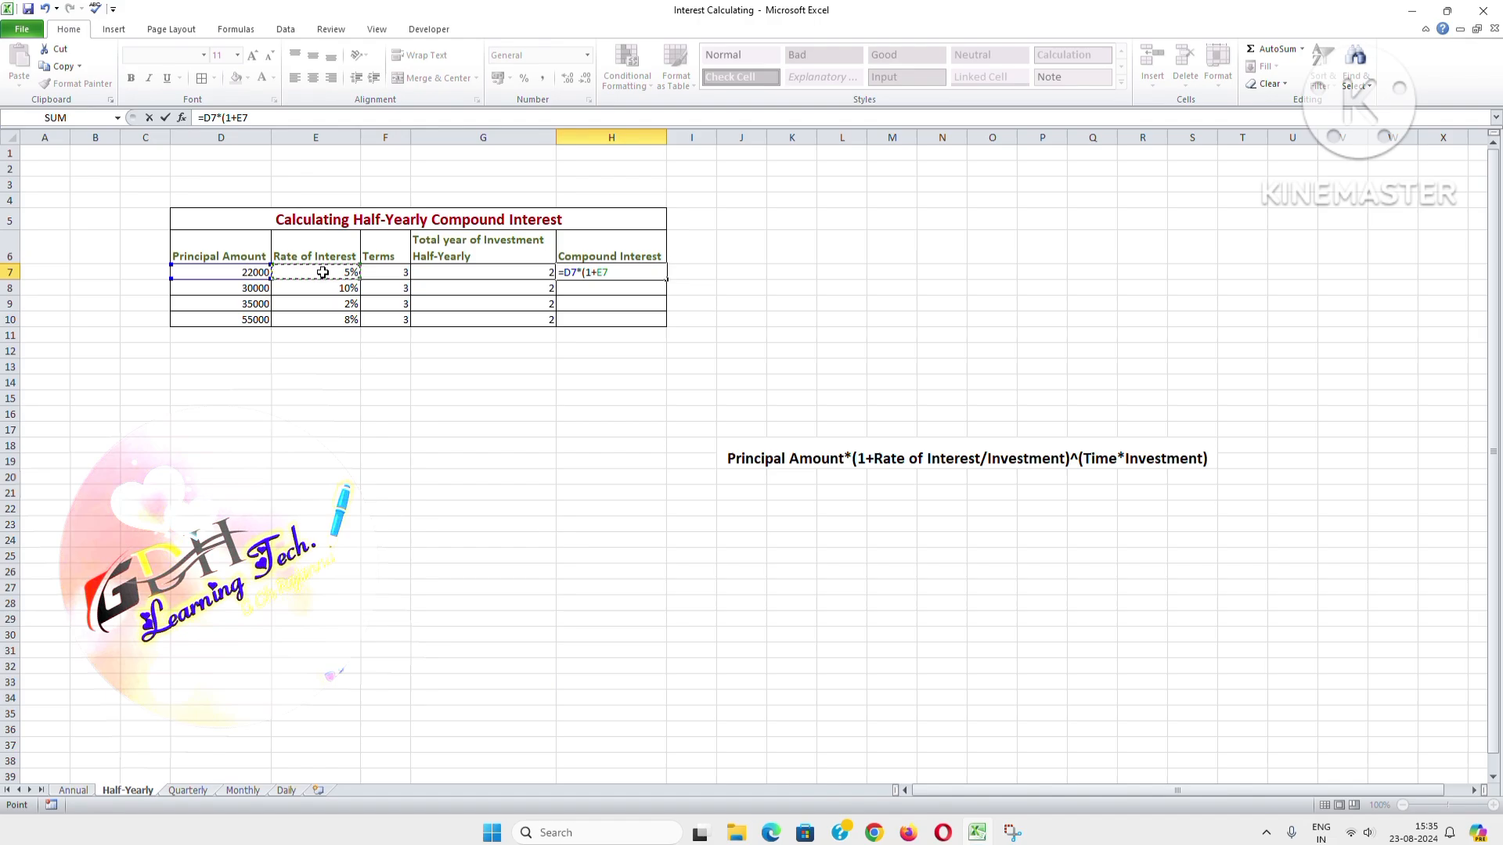
pyautogui.write('/')
pyautogui.write('G7')
pyautogui.click(497, 272)
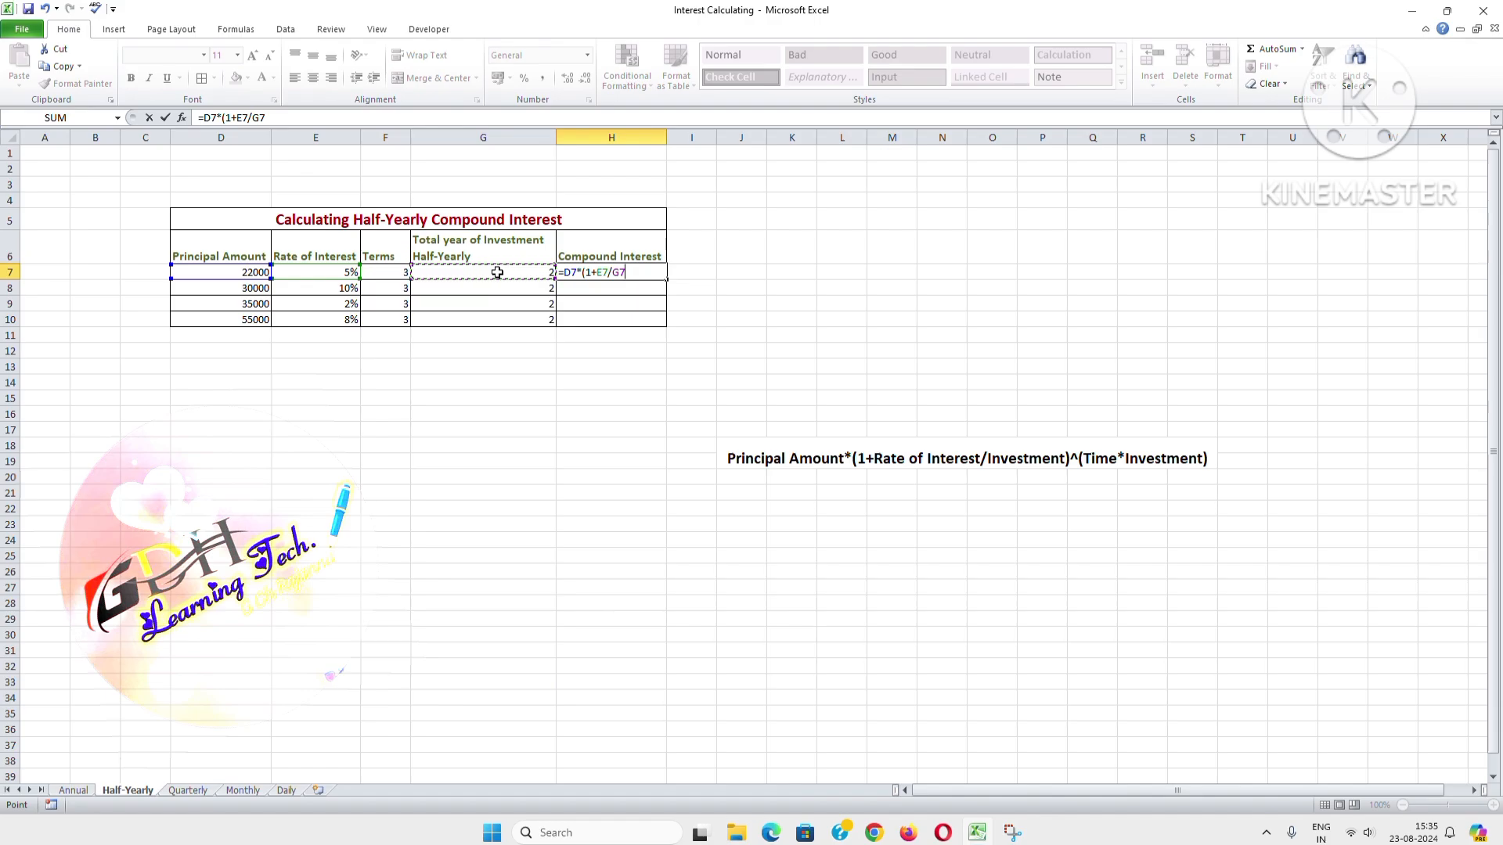
pyautogui.write(')^(')
pyautogui.click(385, 272)
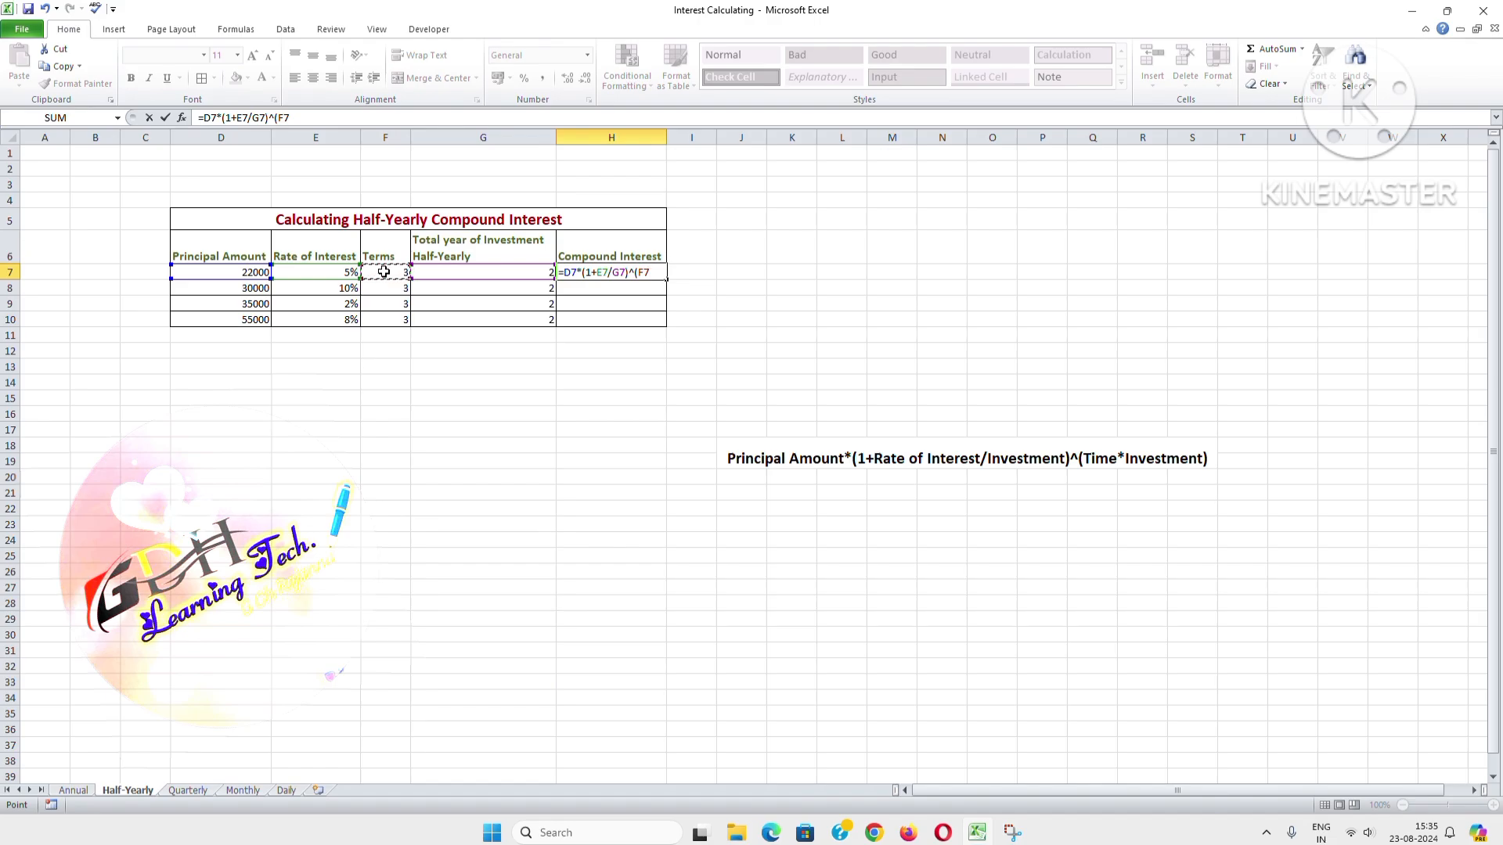
pyautogui.write('*')
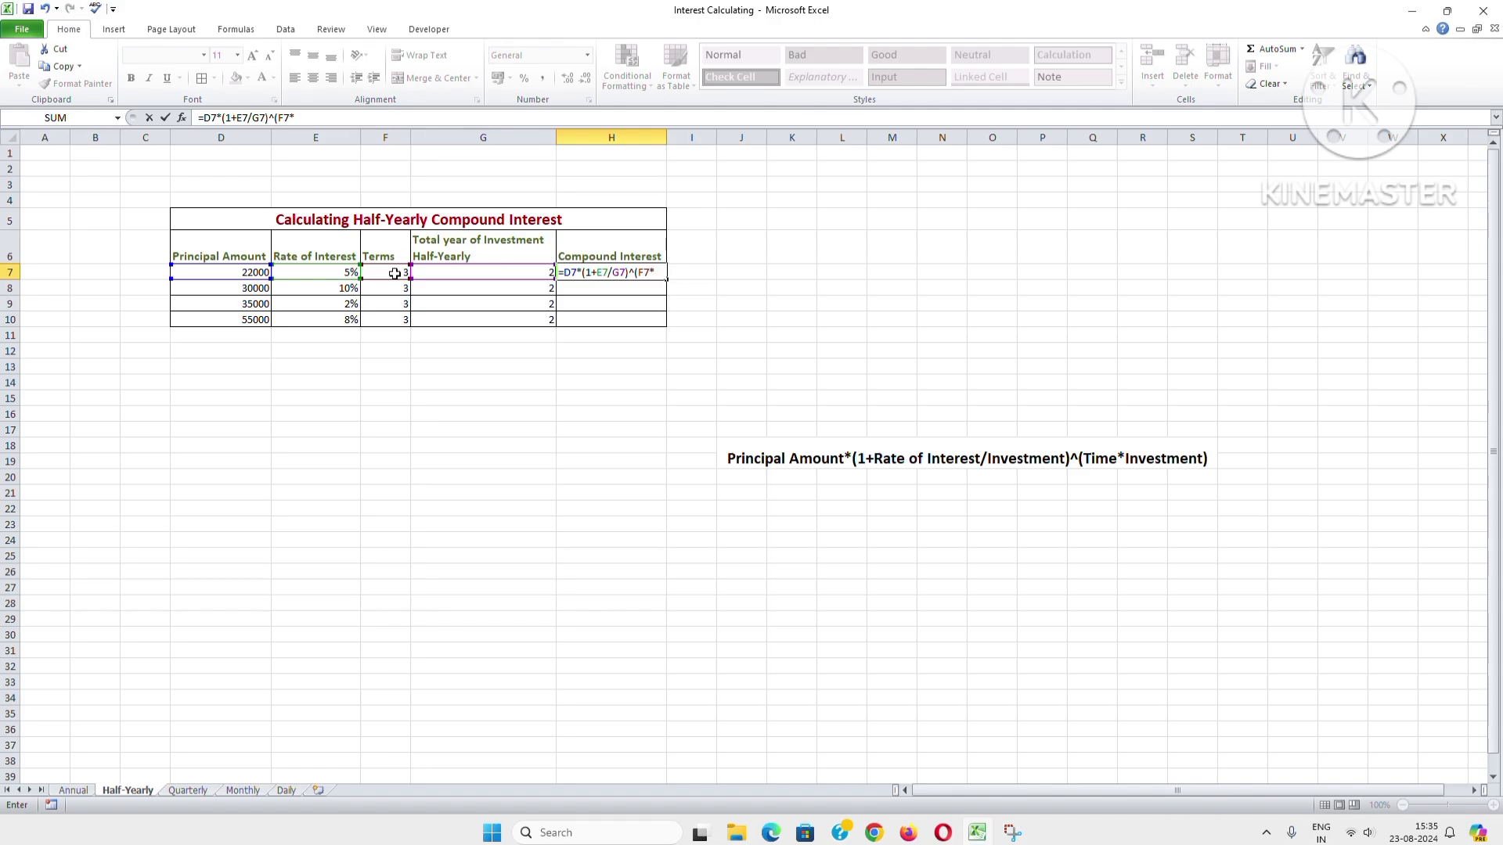
pyautogui.click(477, 271)
pyautogui.write(')')
pyautogui.press('Return')
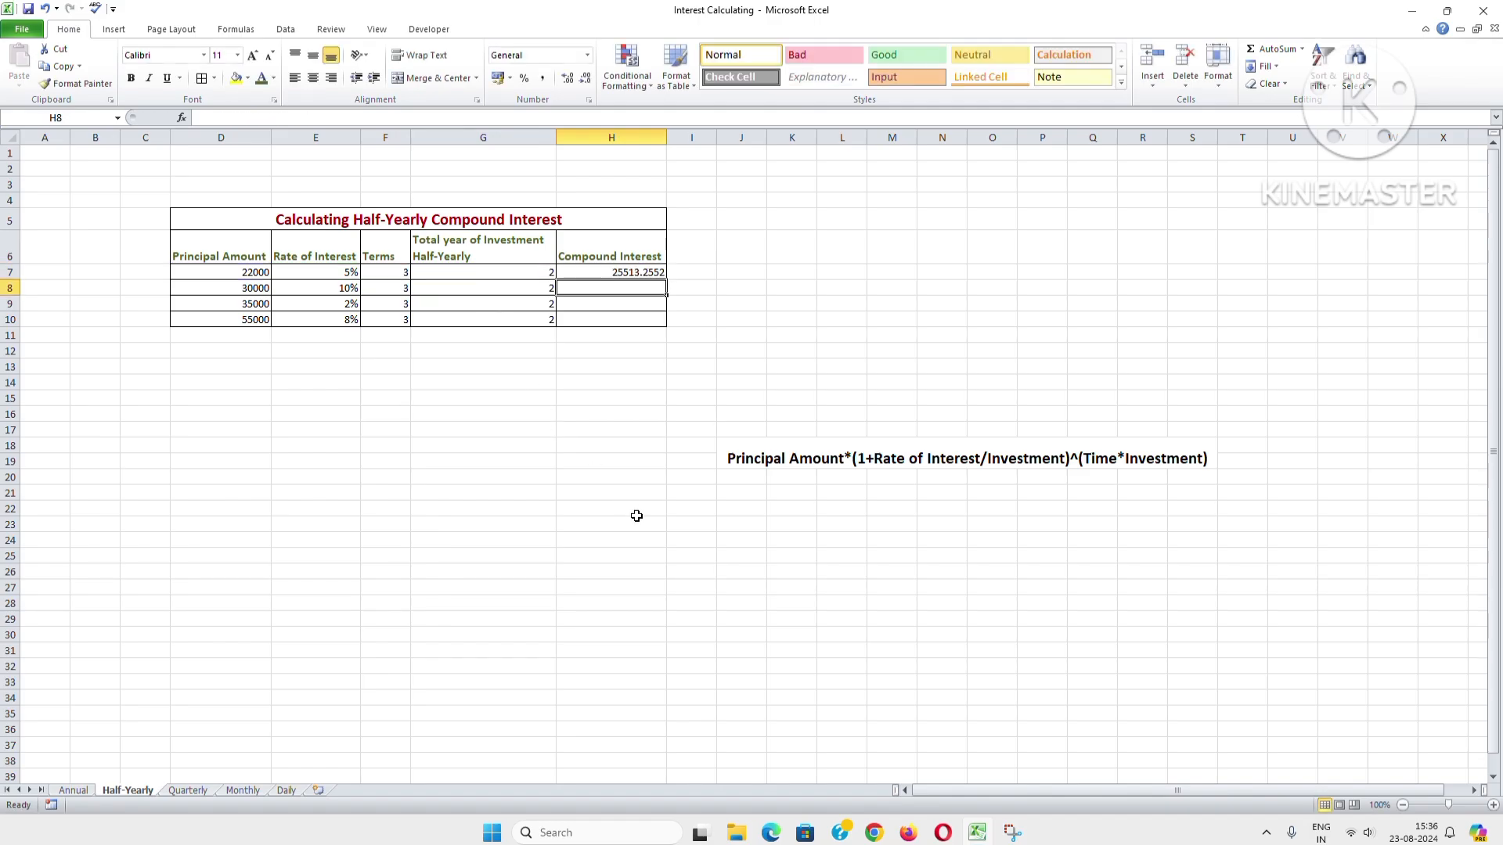
# Step: Fill the half-yearly formula from H7 down through H10 and set the principal amount in D7 to 50000
pyautogui.click(603, 273)
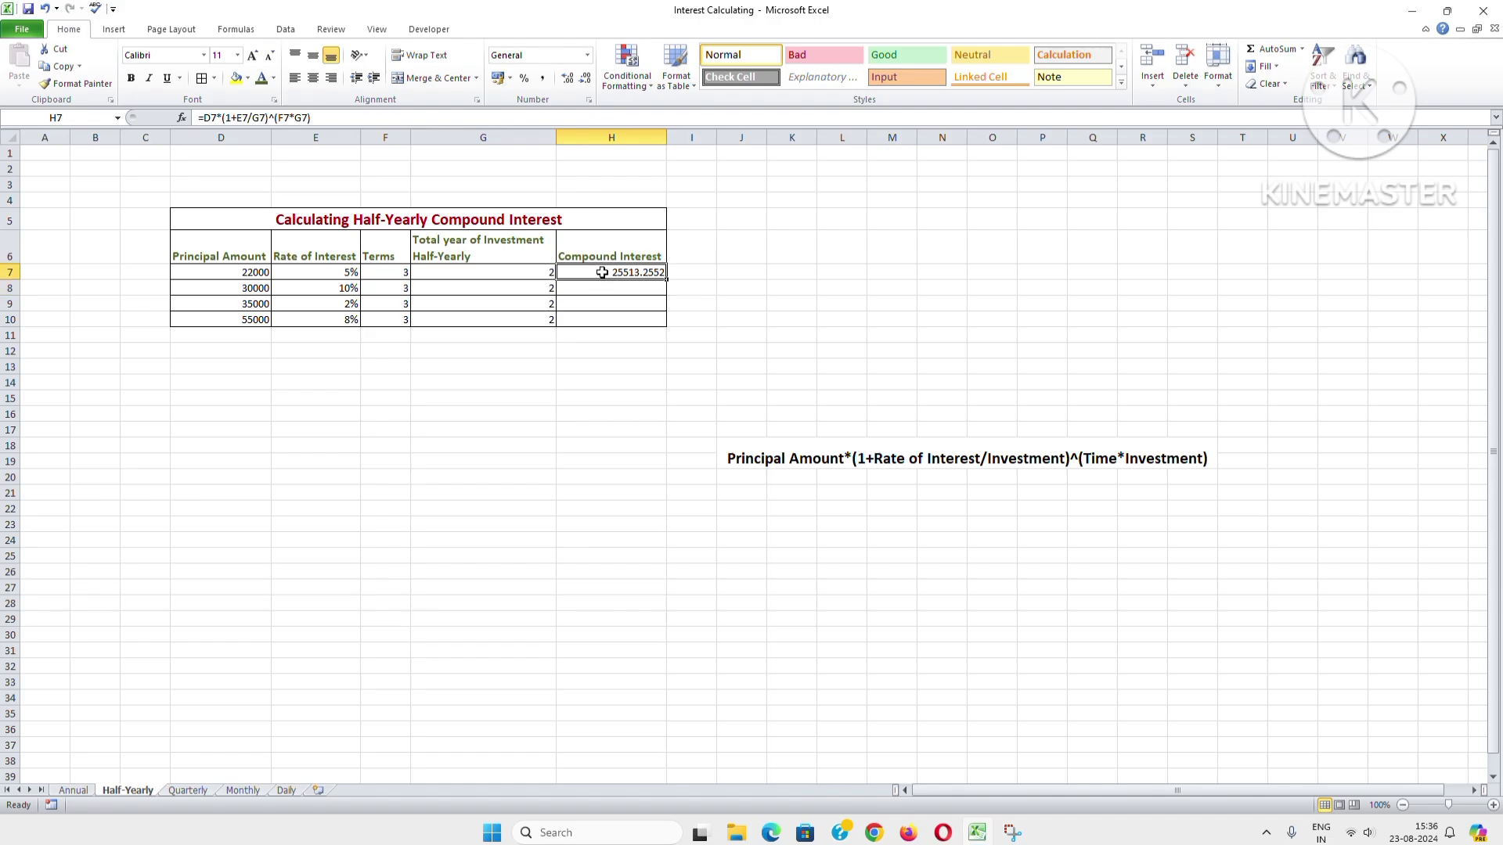
pyautogui.moveTo(666, 280); pyautogui.dragTo(667, 328)
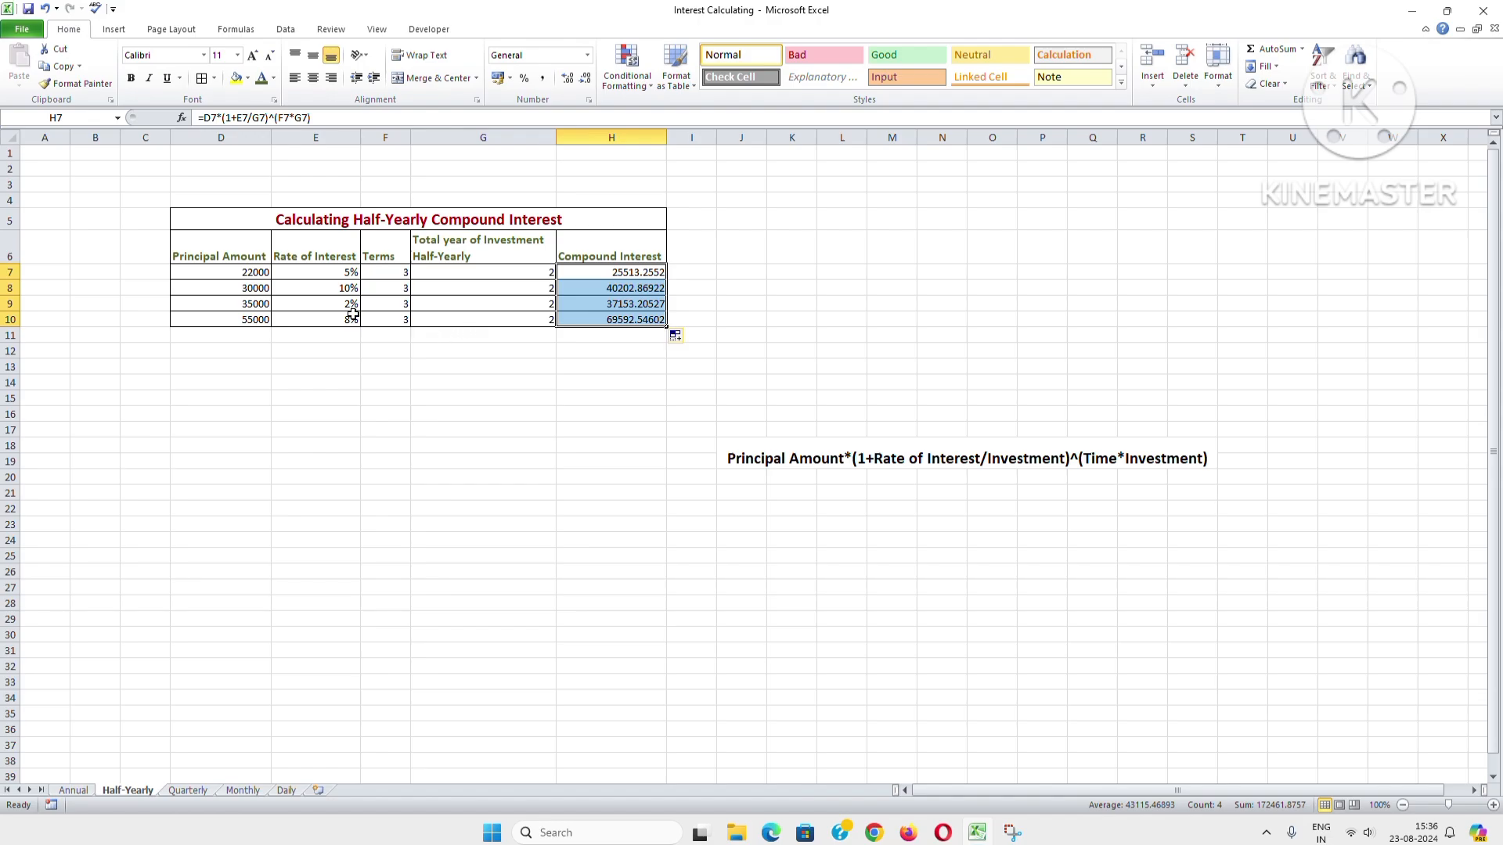
pyautogui.click(264, 273)
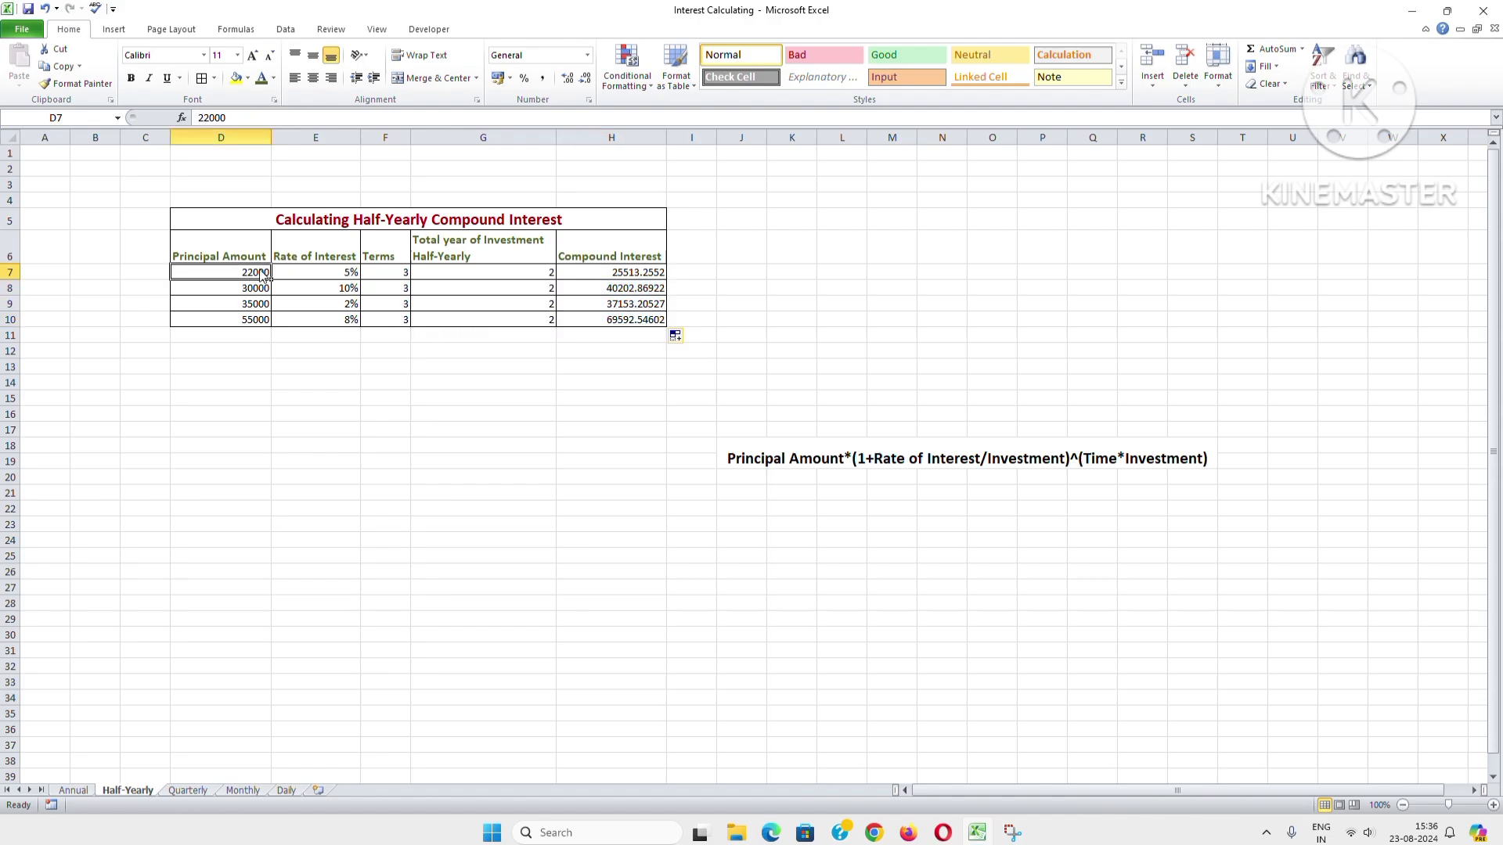
pyautogui.write('5')
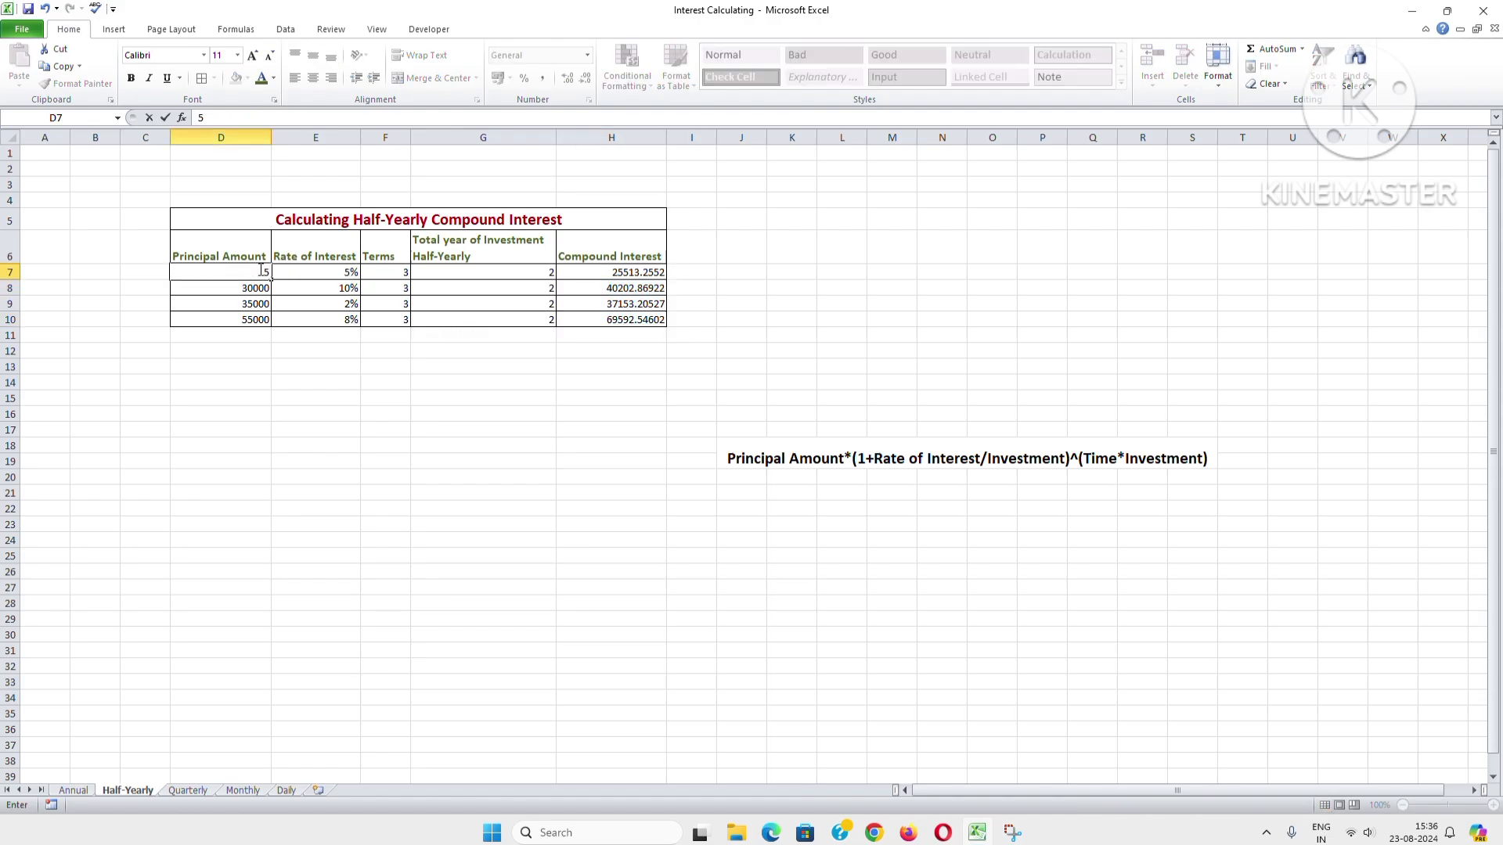
pyautogui.write('0000')
pyautogui.click(460, 412)
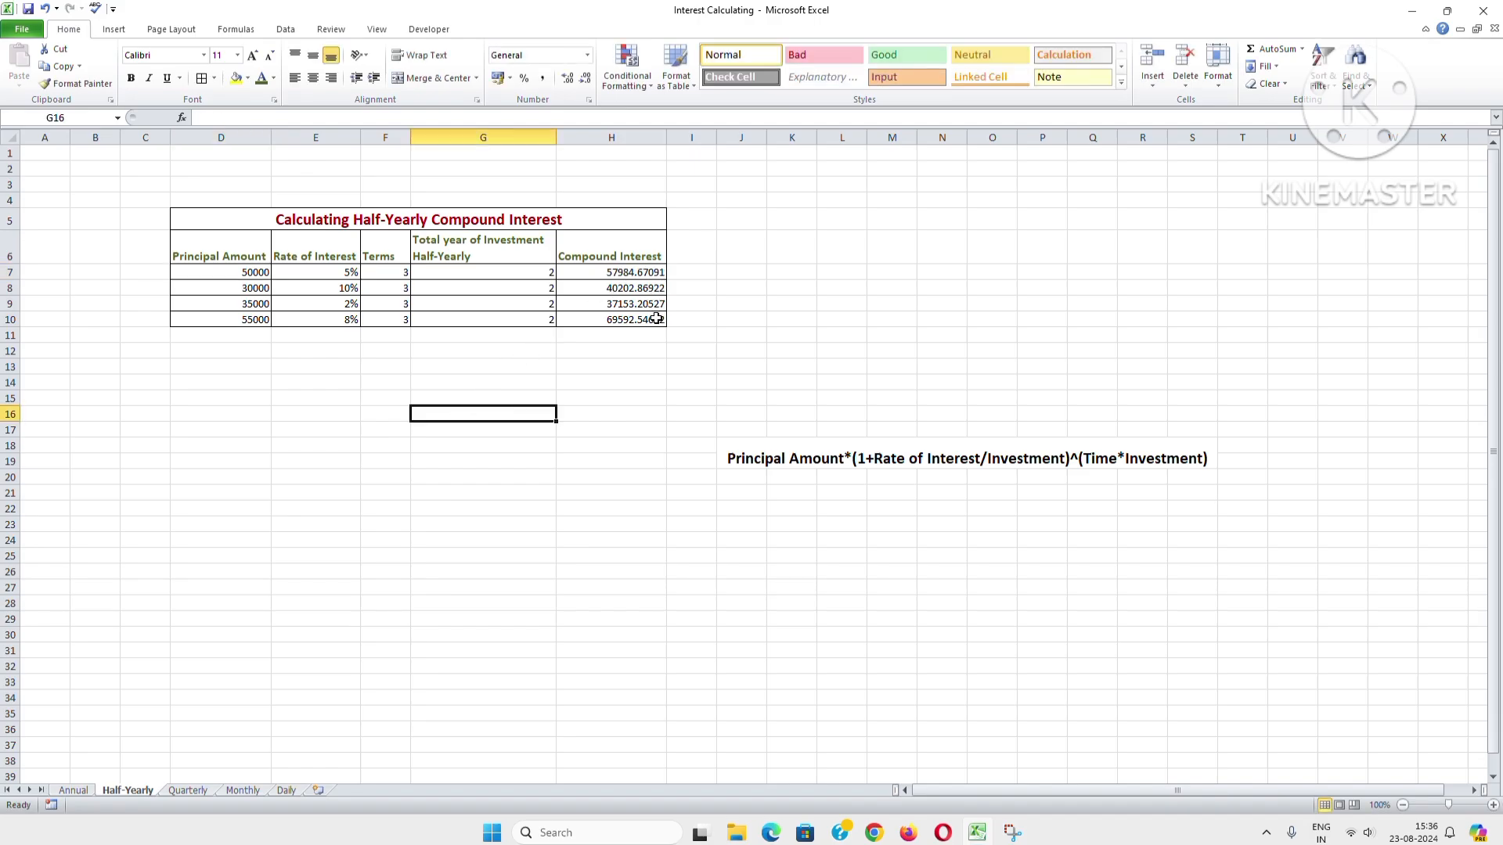
# Step: Format the compound interest values in H7:H10 as Number with 0 decimal places
pyautogui.click(643, 273)
pyautogui.moveTo(644, 272); pyautogui.dragTo(646, 321)
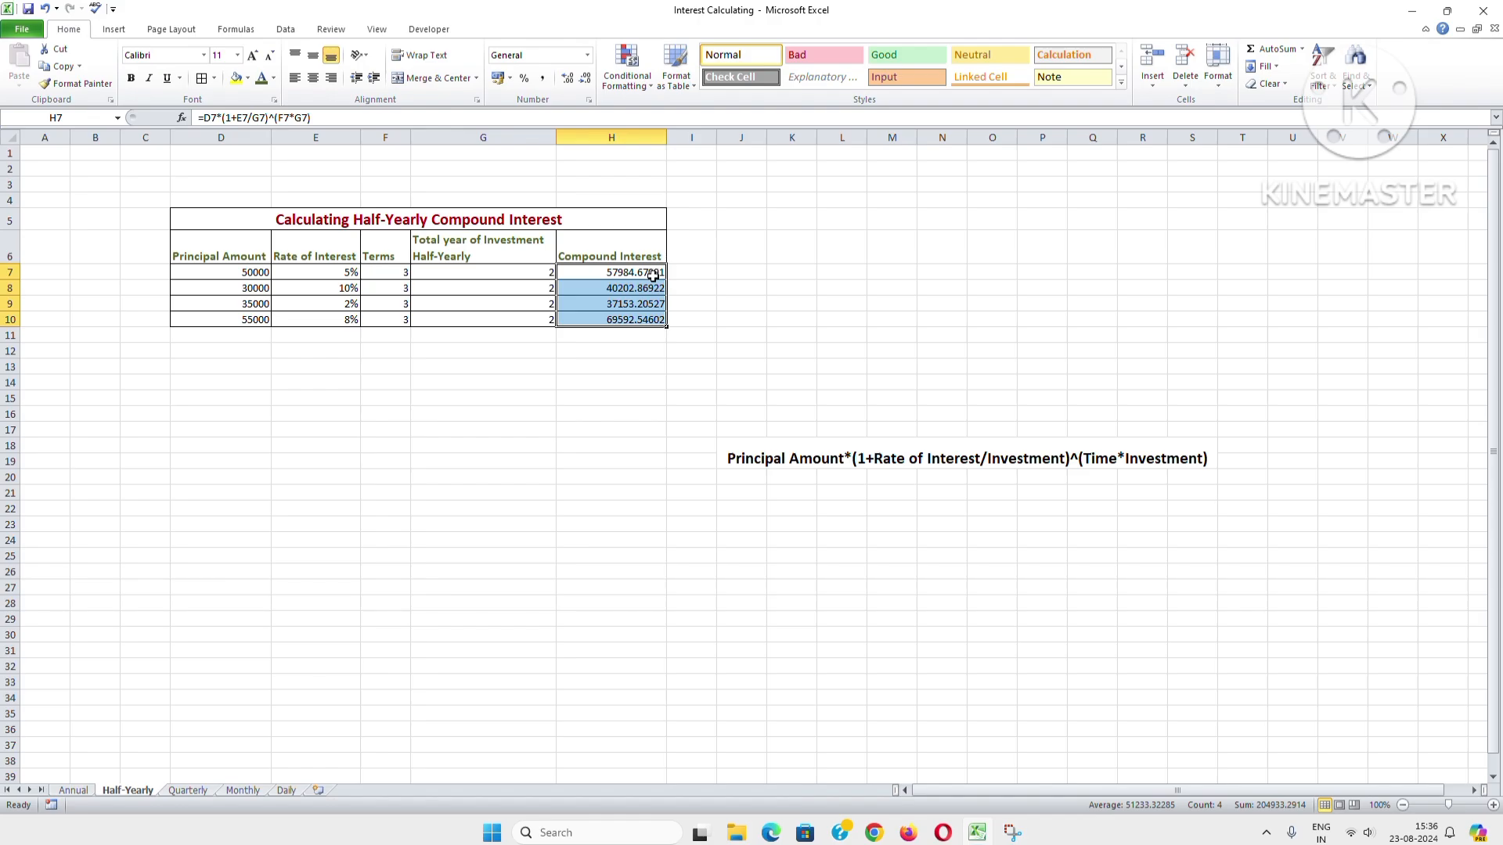
pyautogui.hotkey('ctrl', '1')
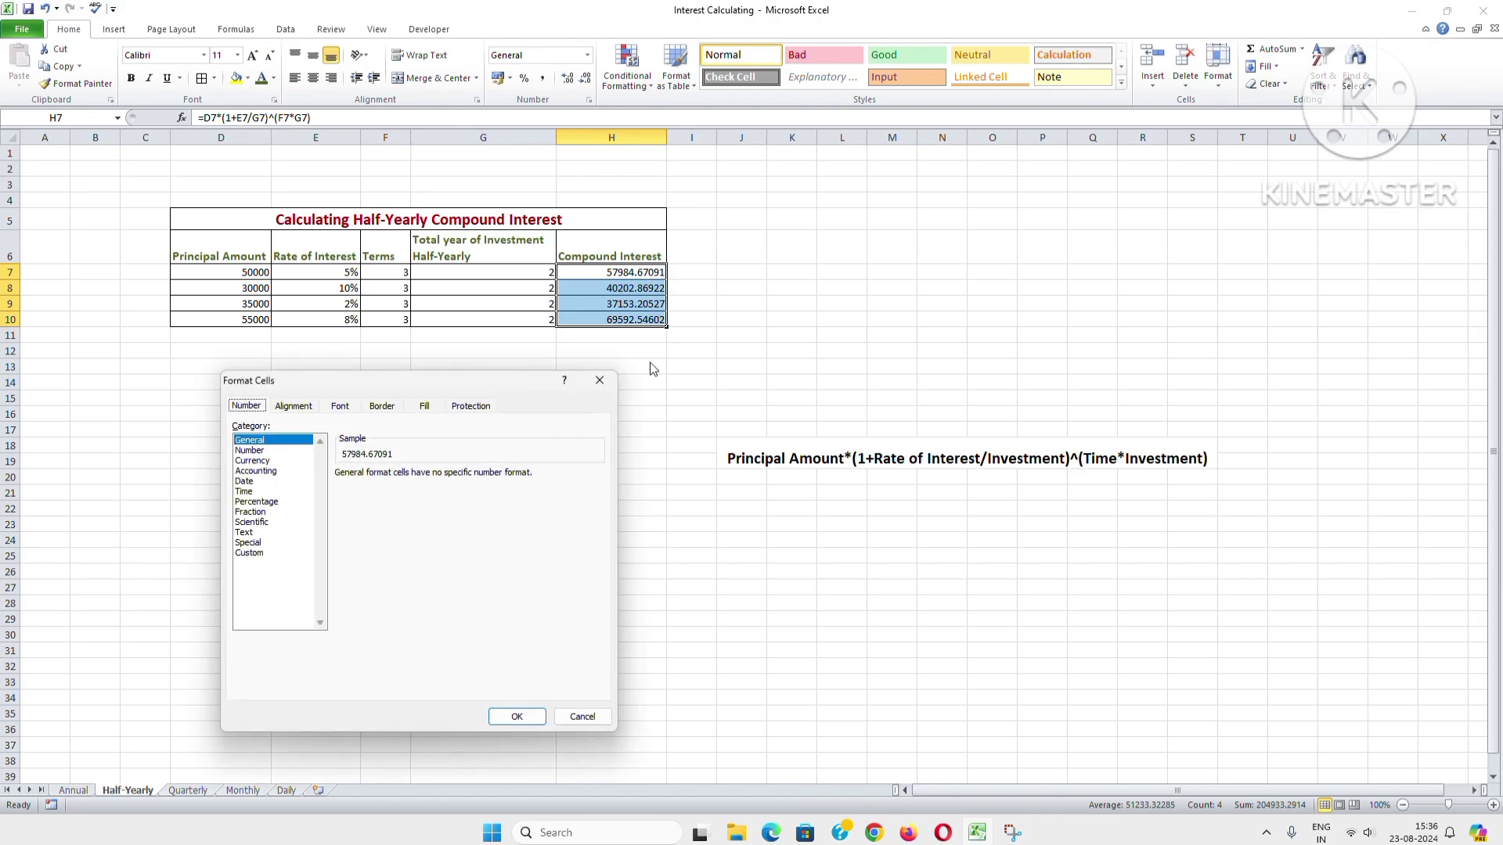
pyautogui.click(258, 450)
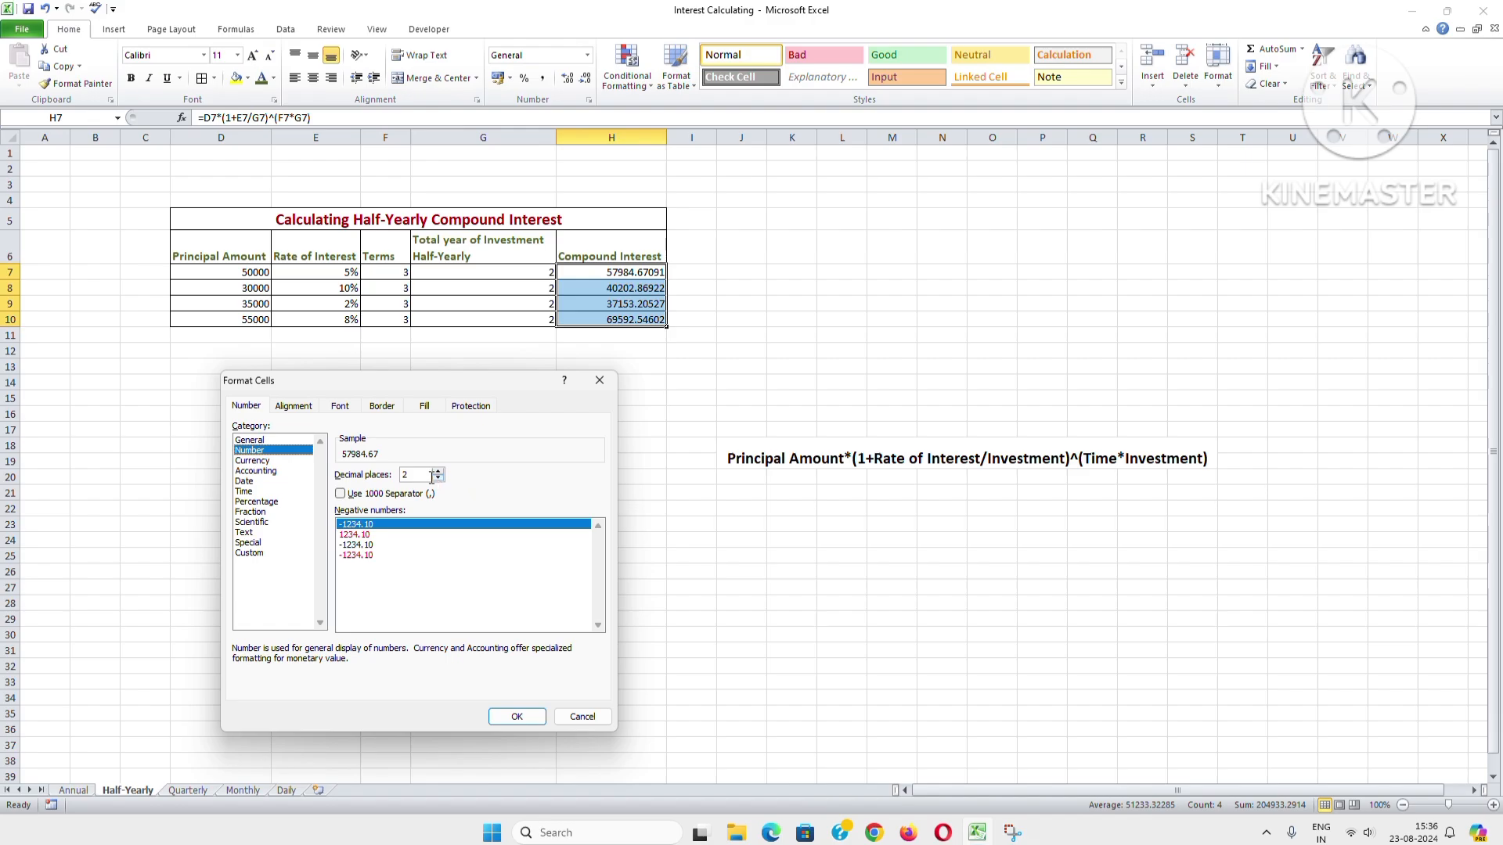
pyautogui.click(438, 480)
pyautogui.click(438, 480)
pyautogui.click(517, 717)
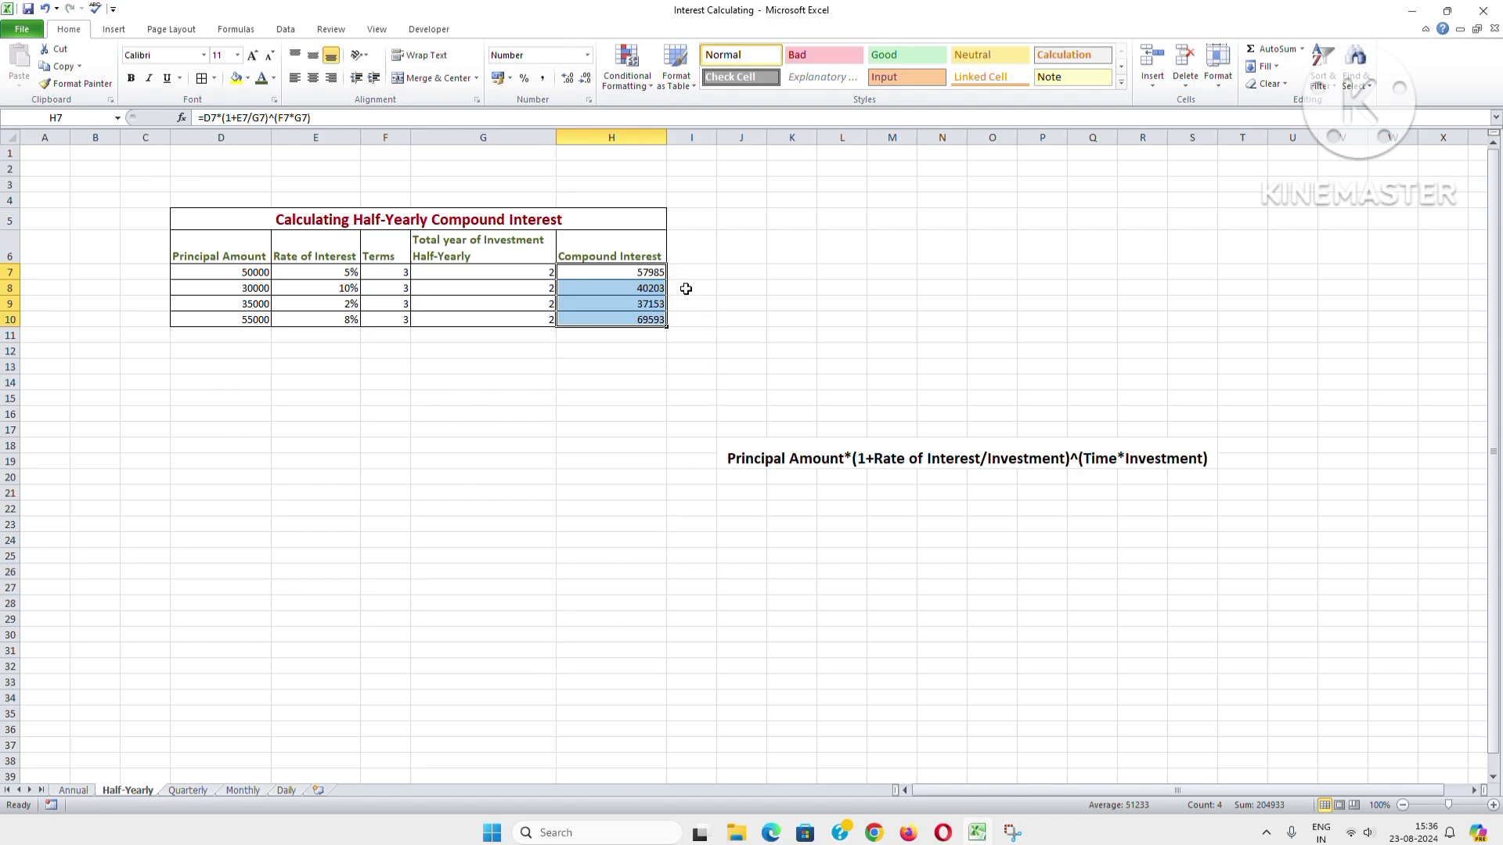
# Step: On the Half-Yearly sheet, set the principal amount in D7 to 60000
pyautogui.click(732, 379)
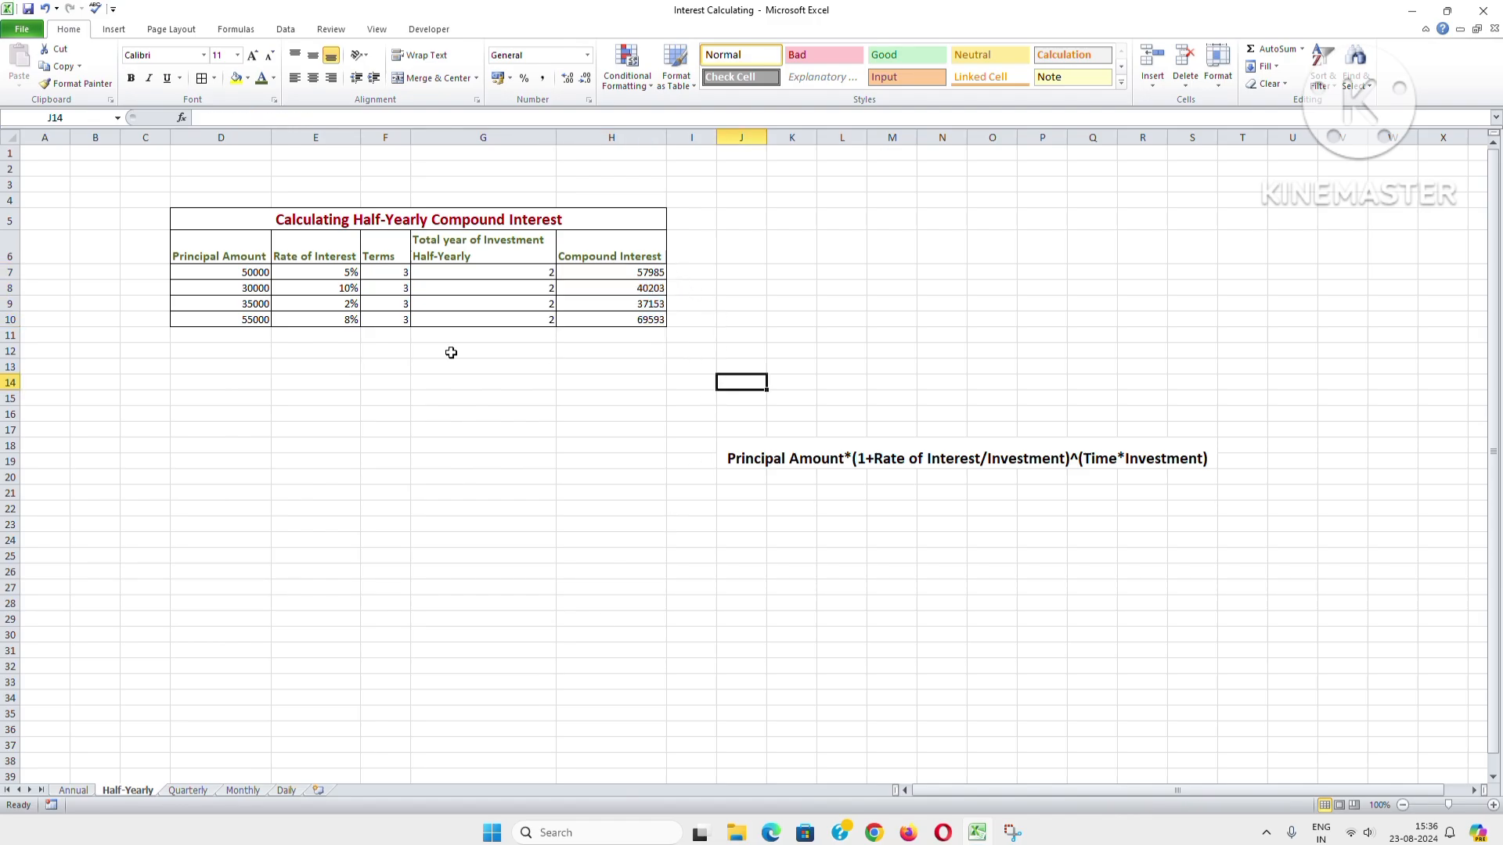
pyautogui.click(256, 276)
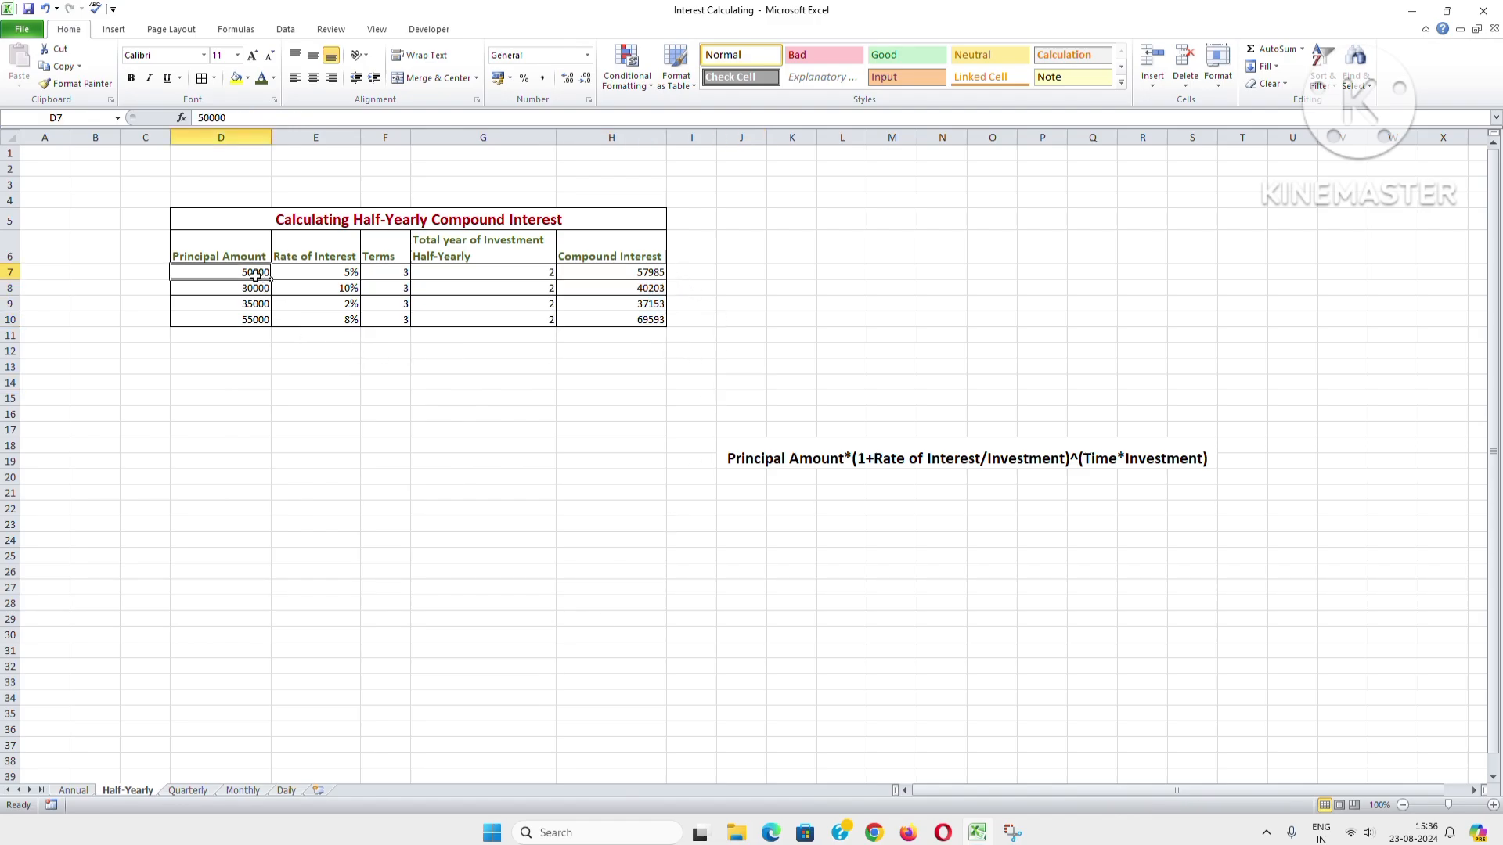
pyautogui.write('6000')
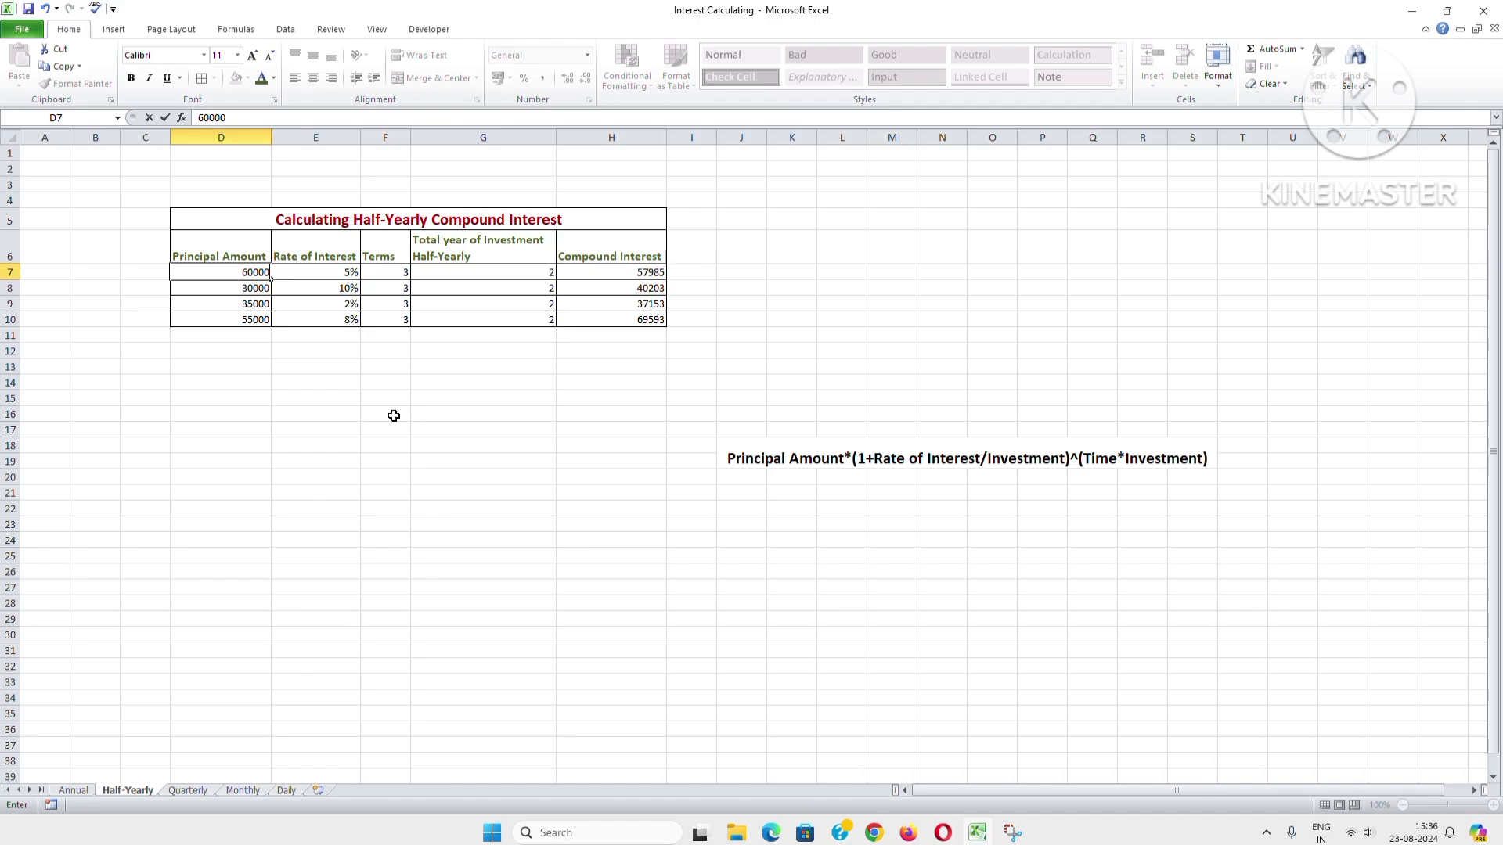
pyautogui.write('0')
pyautogui.click(393, 416)
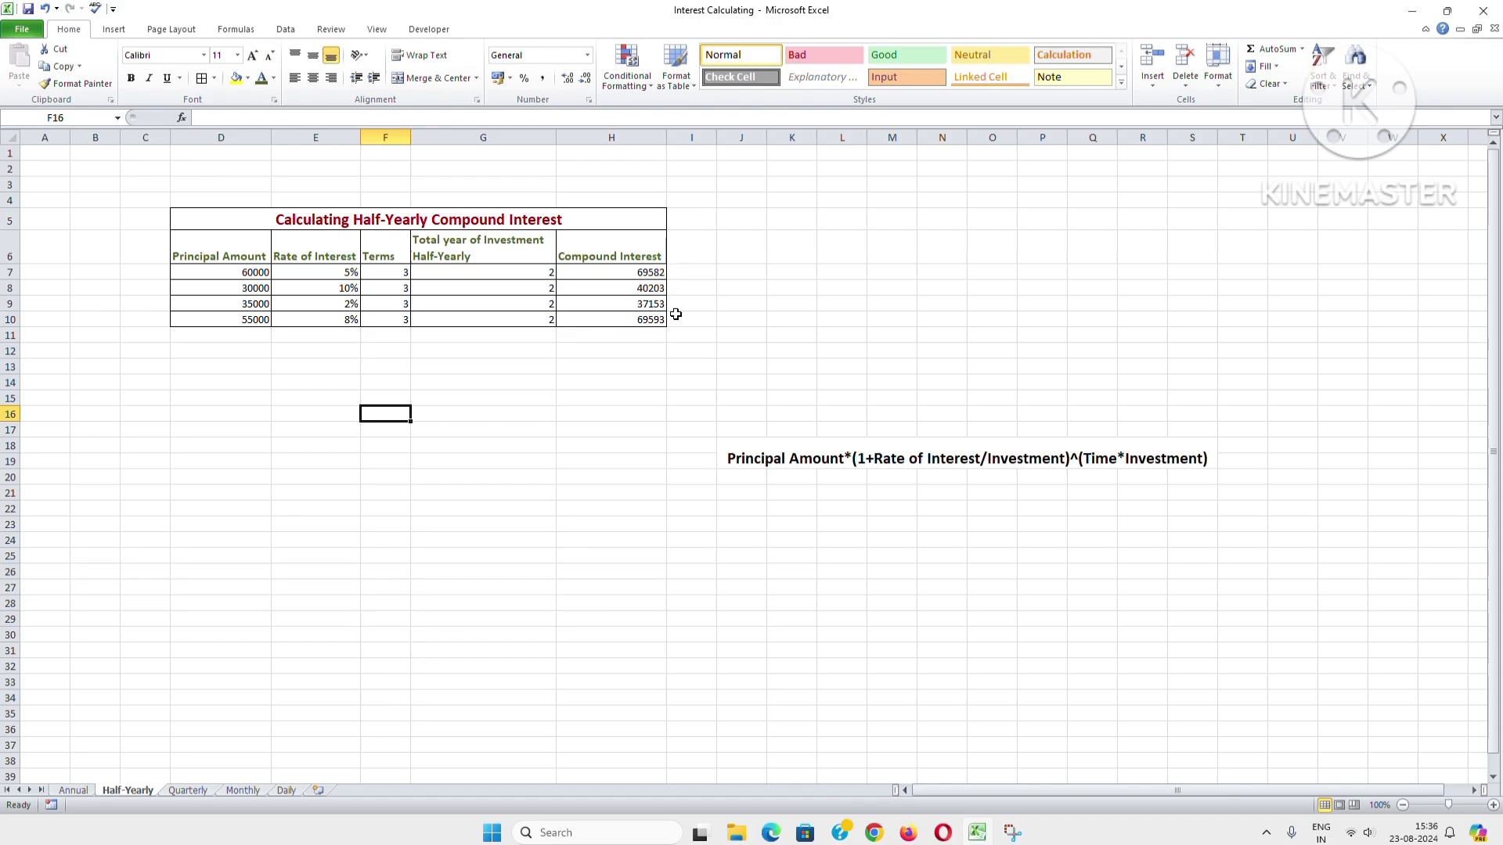
# Step: On the Quarterly sheet, enter the compound interest formula =E7*(1+F7/H7)^(G7*H7) in cell I7
pyautogui.click(189, 791)
pyautogui.click(482, 526)
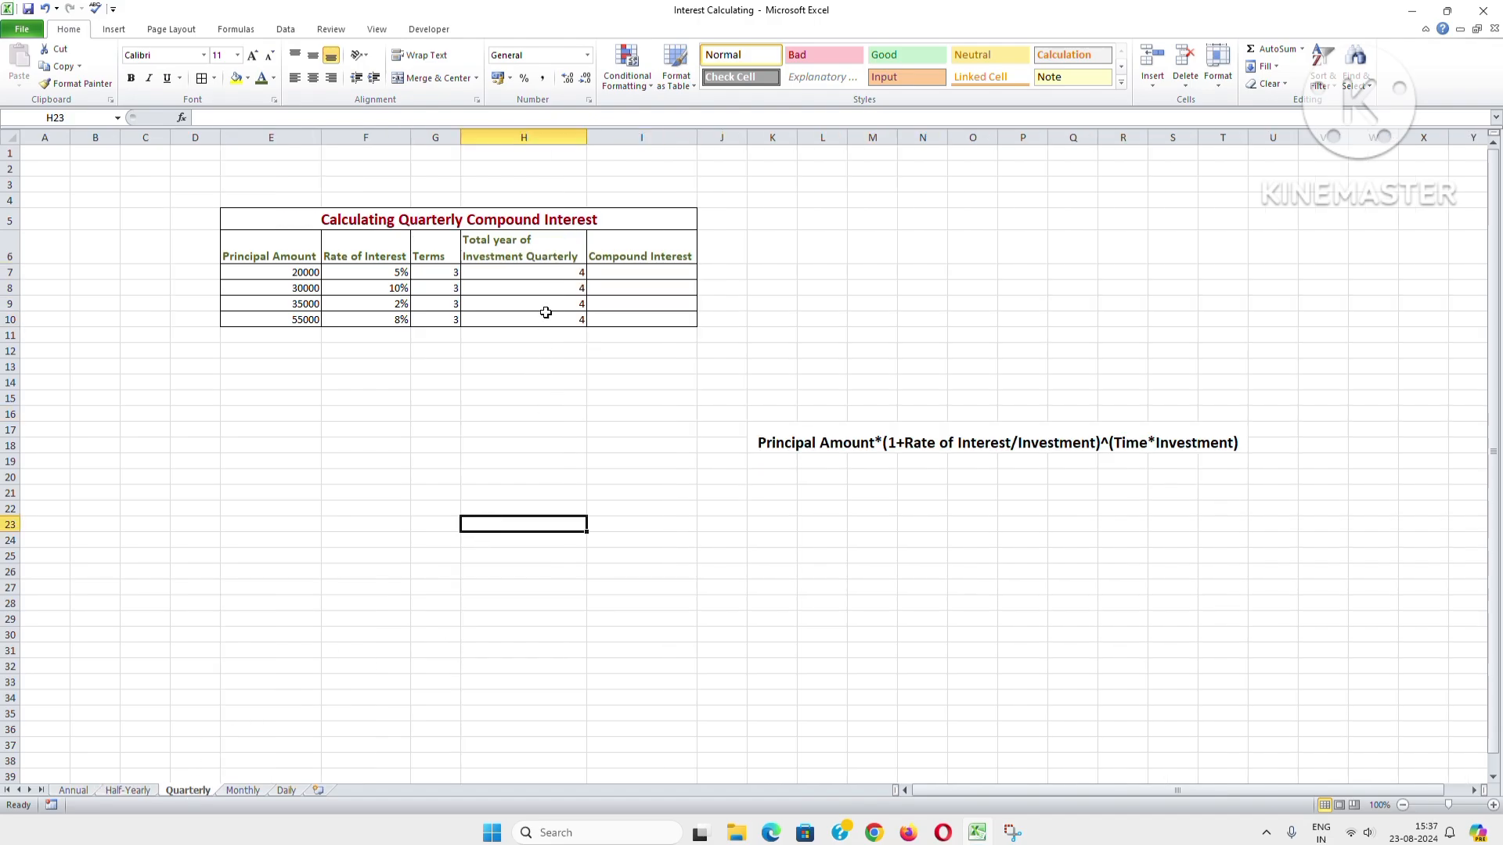
pyautogui.click(552, 275)
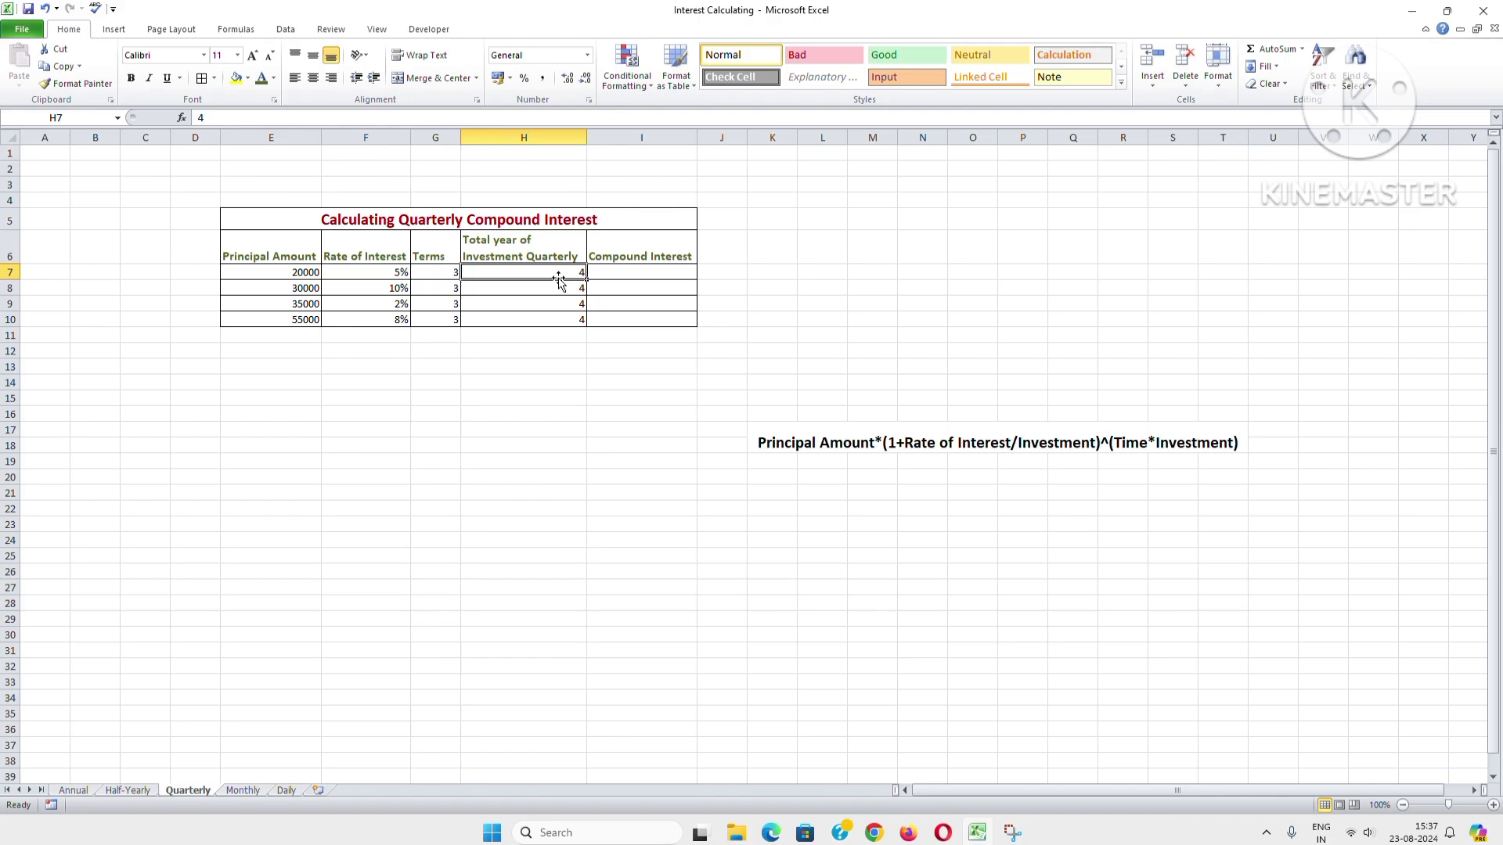
pyautogui.click(617, 276)
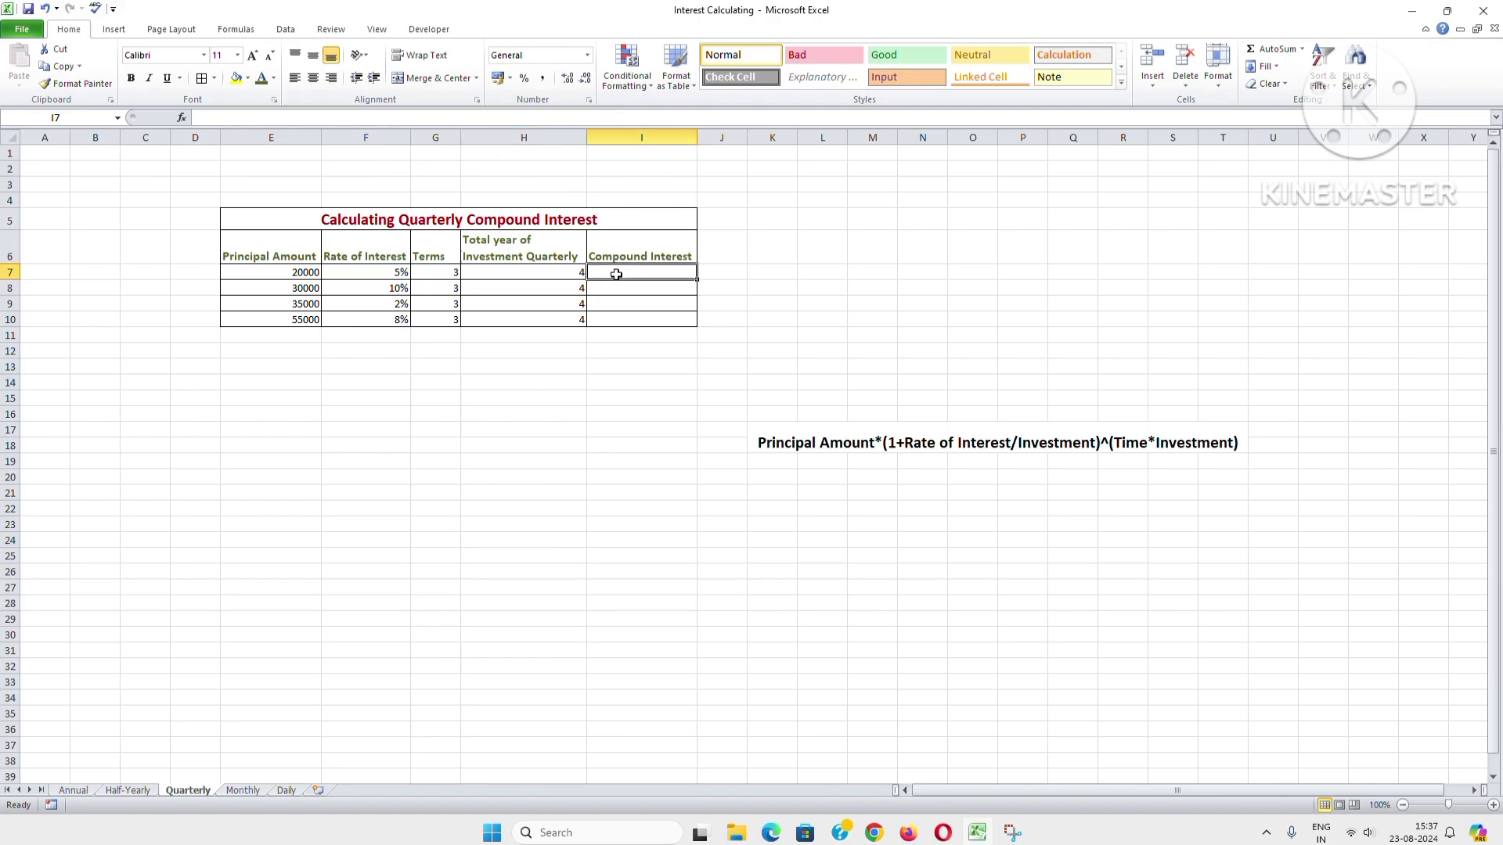
pyautogui.click(274, 272)
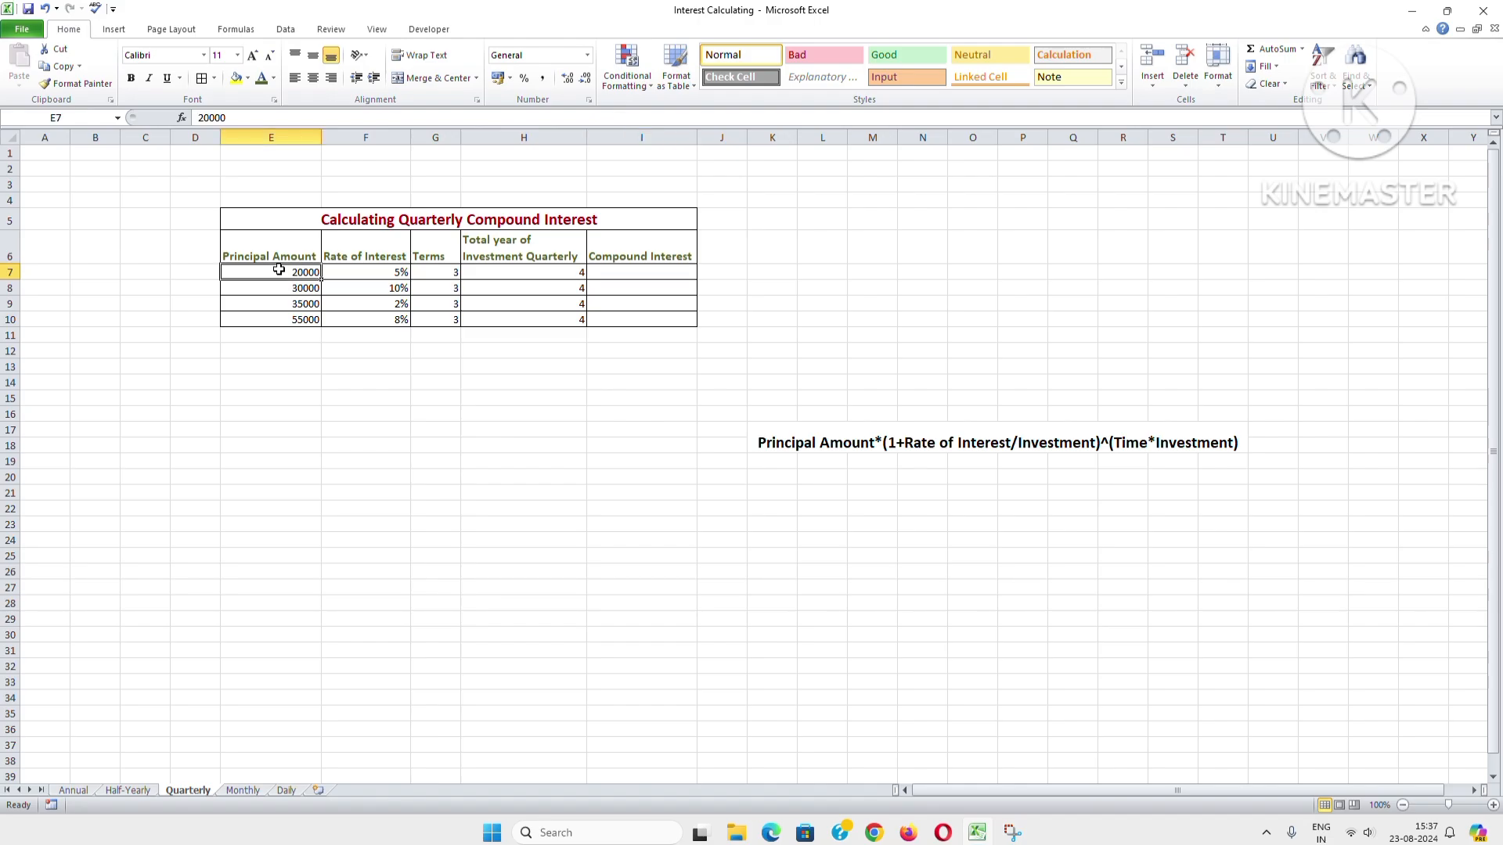
pyautogui.click(615, 270)
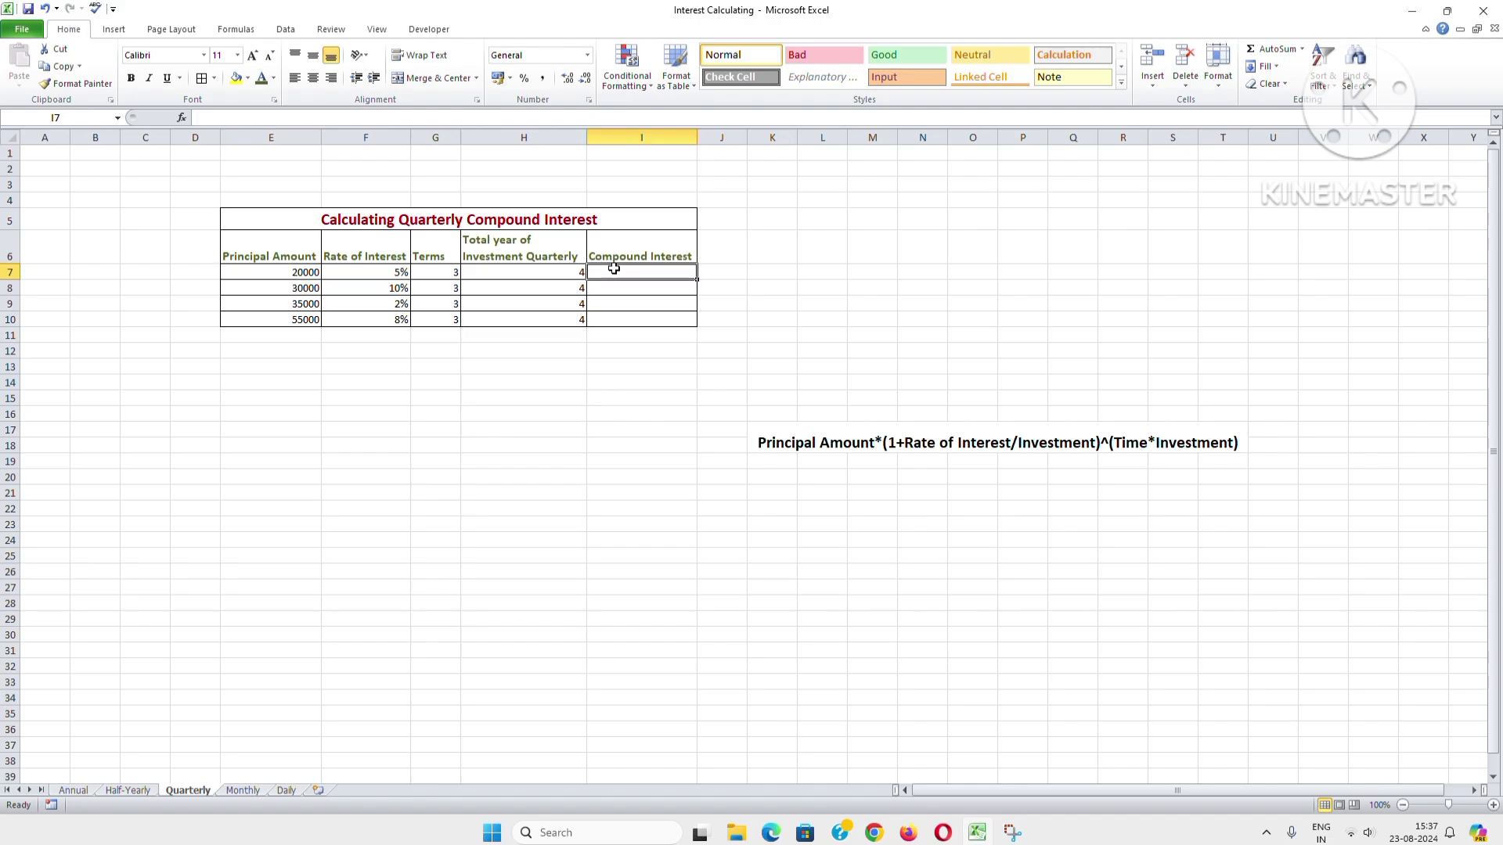
pyautogui.write('=')
pyautogui.click(304, 273)
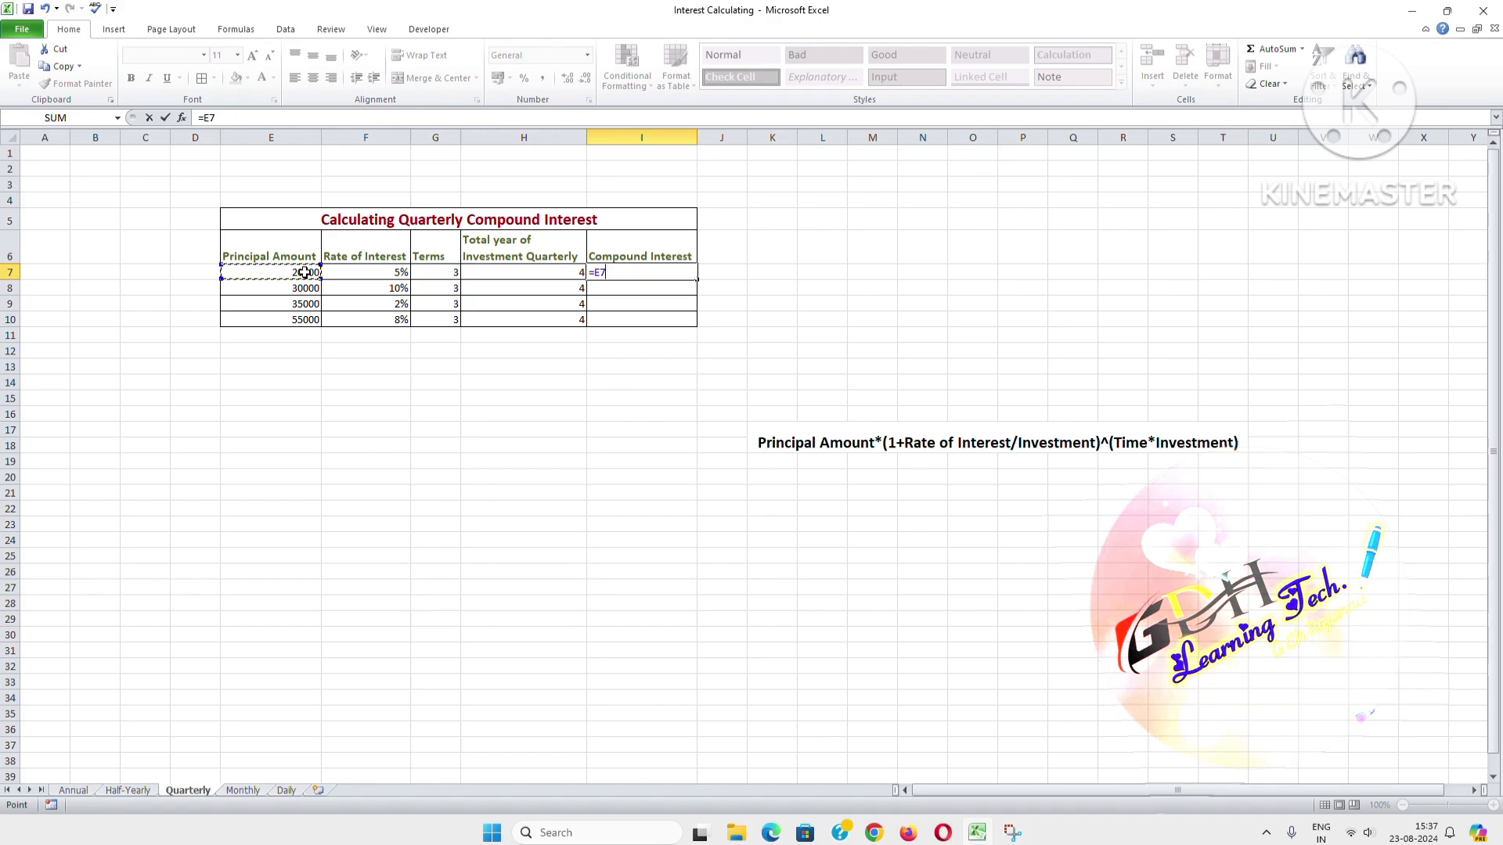
pyautogui.write('*')
pyautogui.click(377, 273)
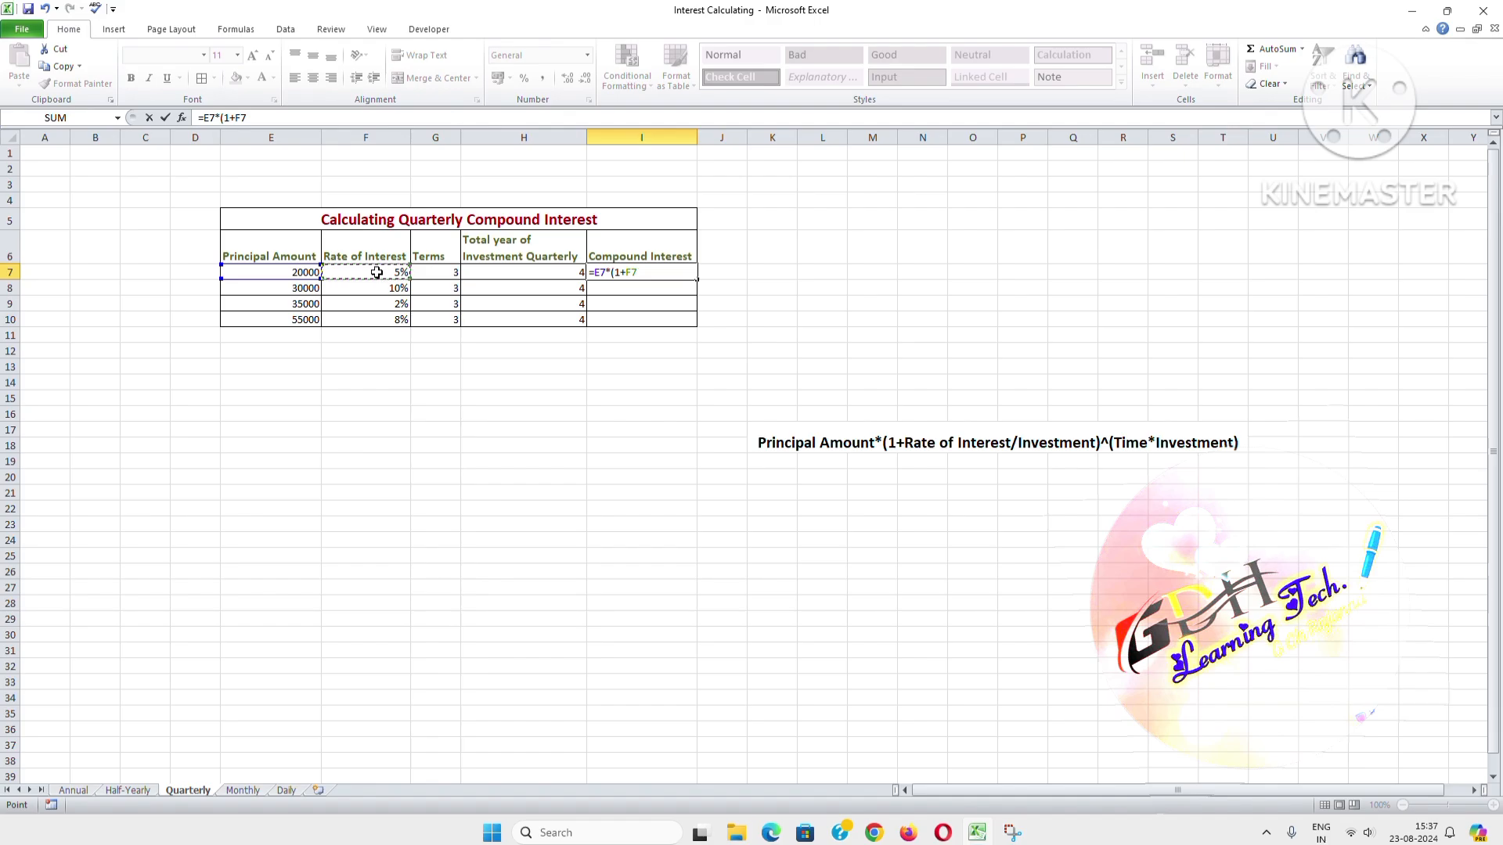
pyautogui.write('/')
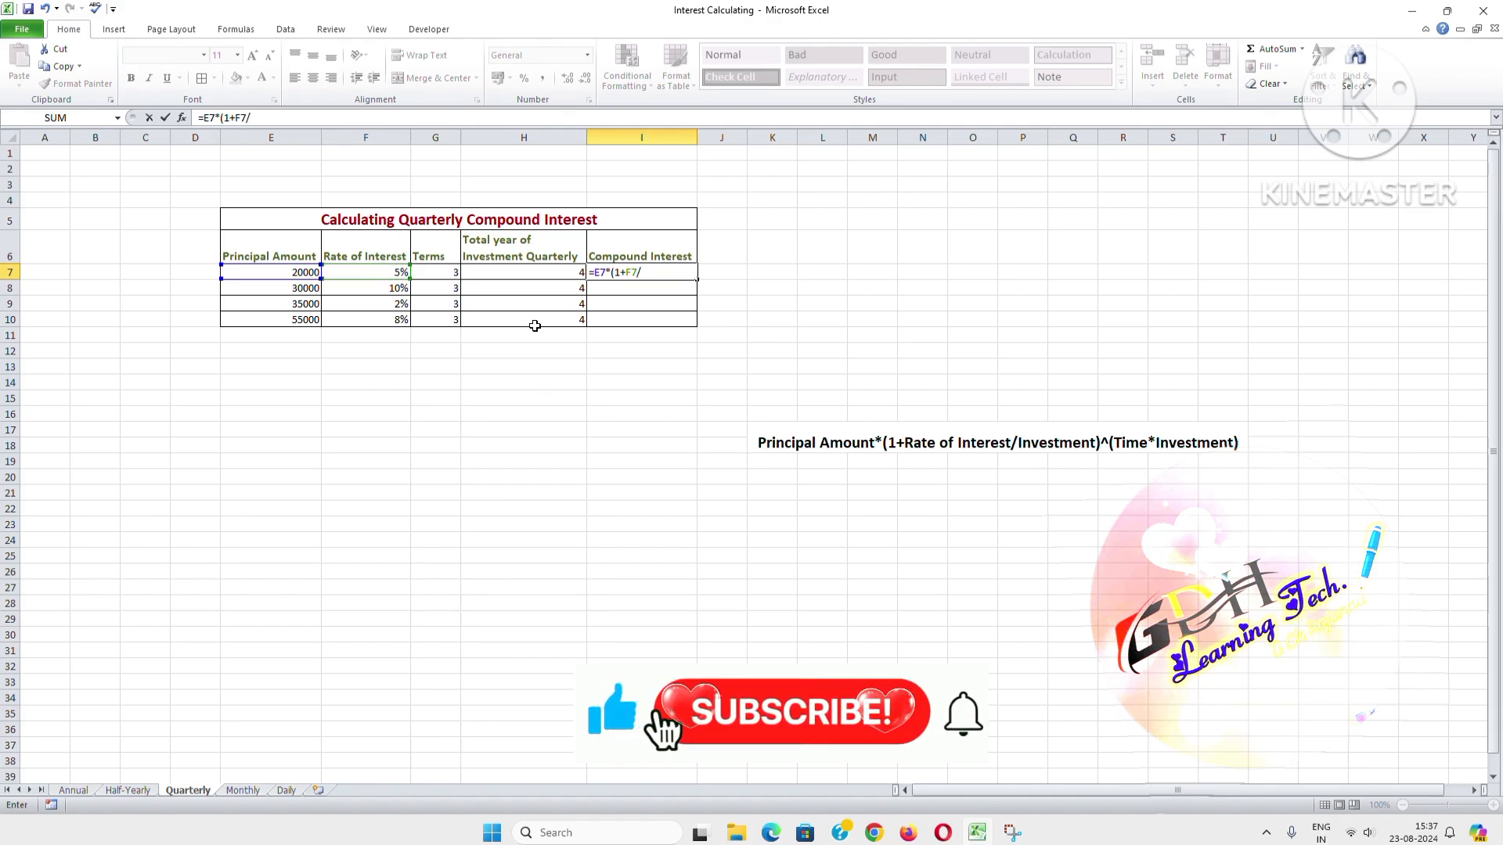
pyautogui.click(528, 270)
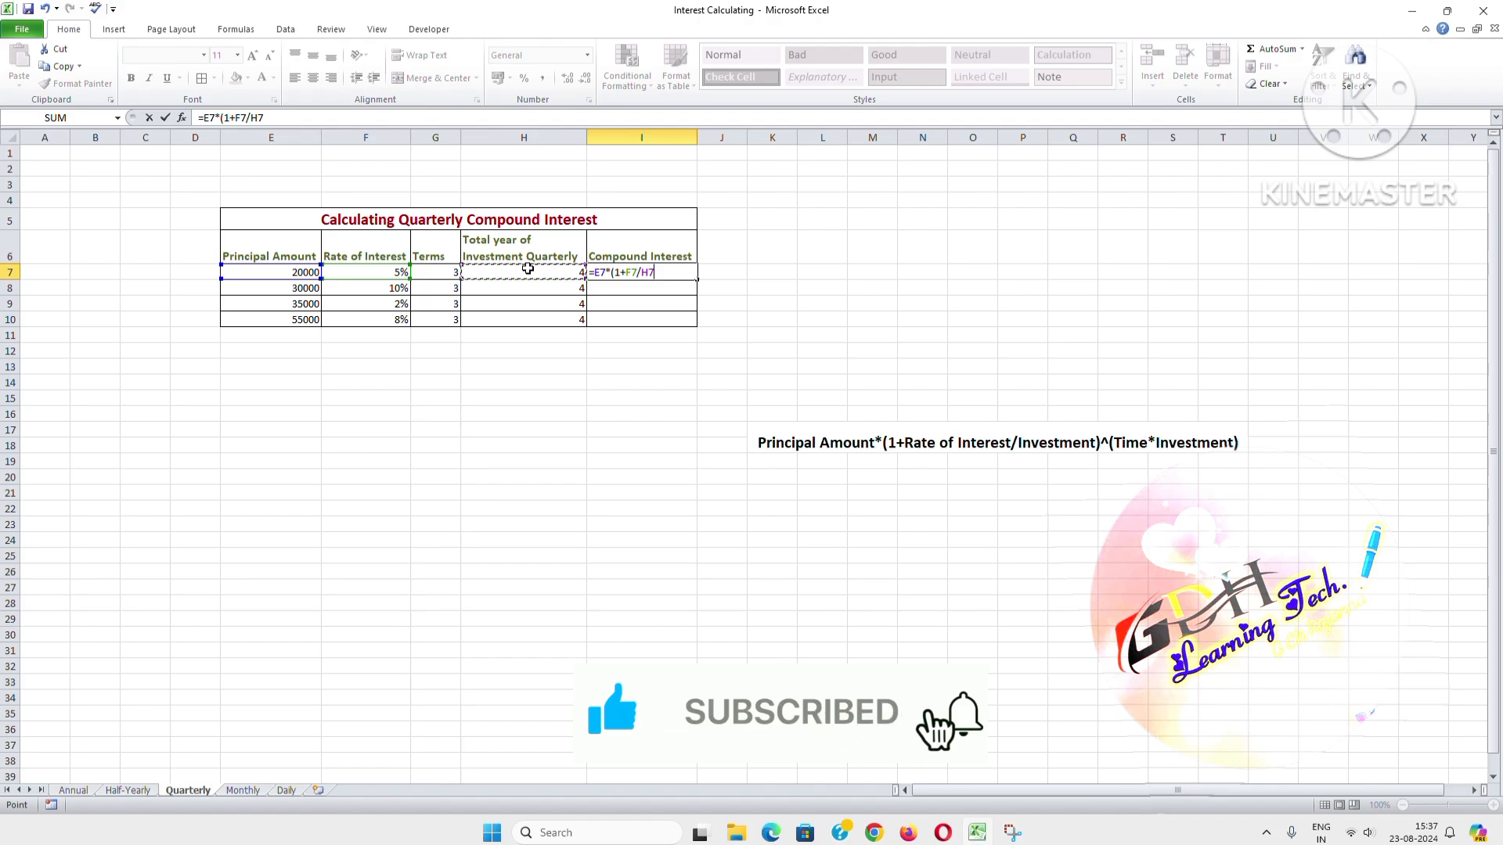
pyautogui.write(')^(')
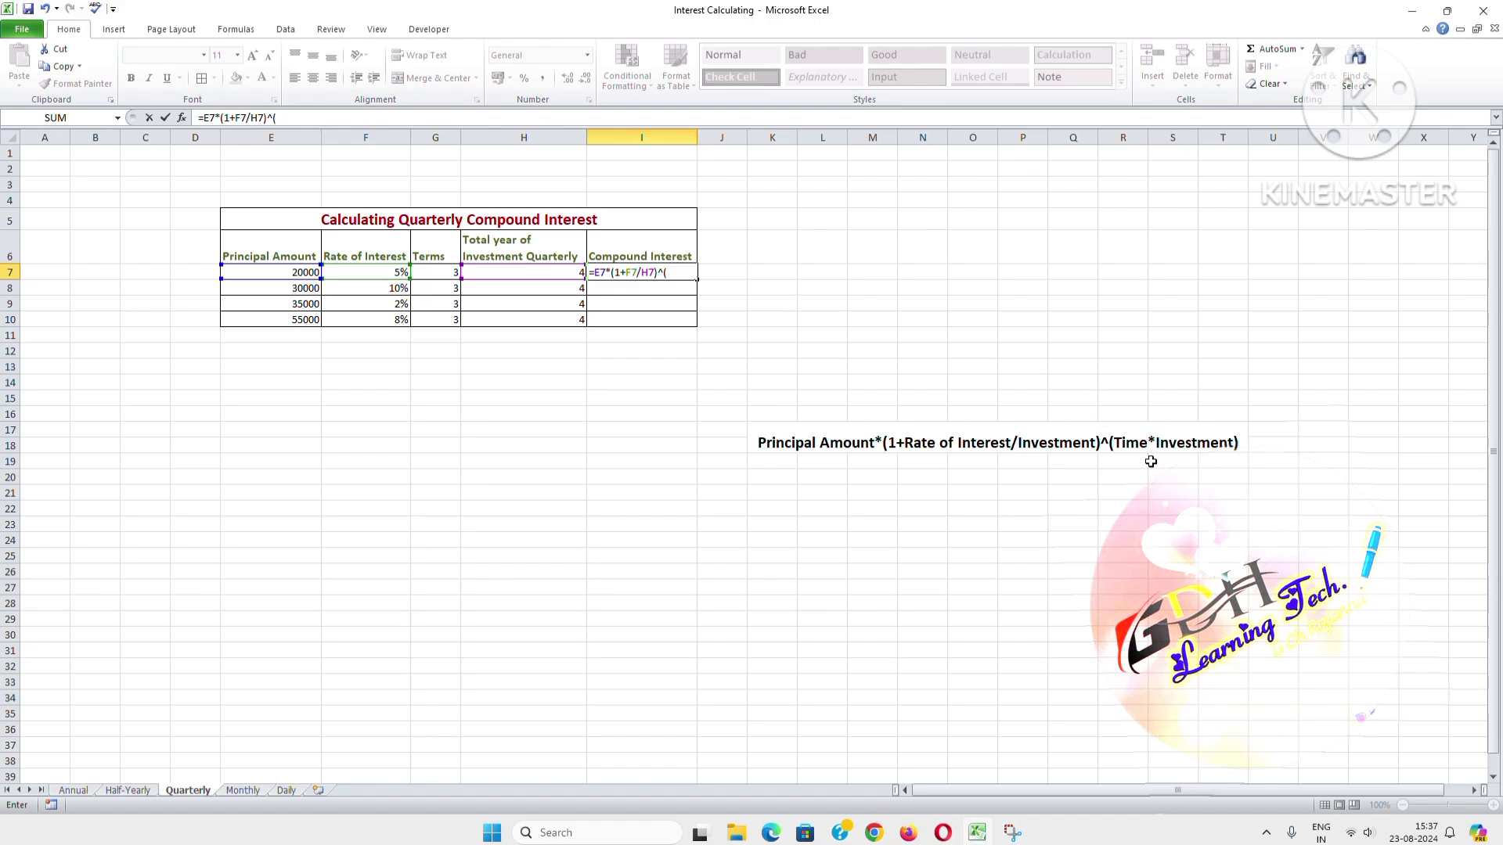
pyautogui.click(442, 273)
pyautogui.write('*')
pyautogui.click(533, 273)
pyautogui.write(')')
pyautogui.press('Return')
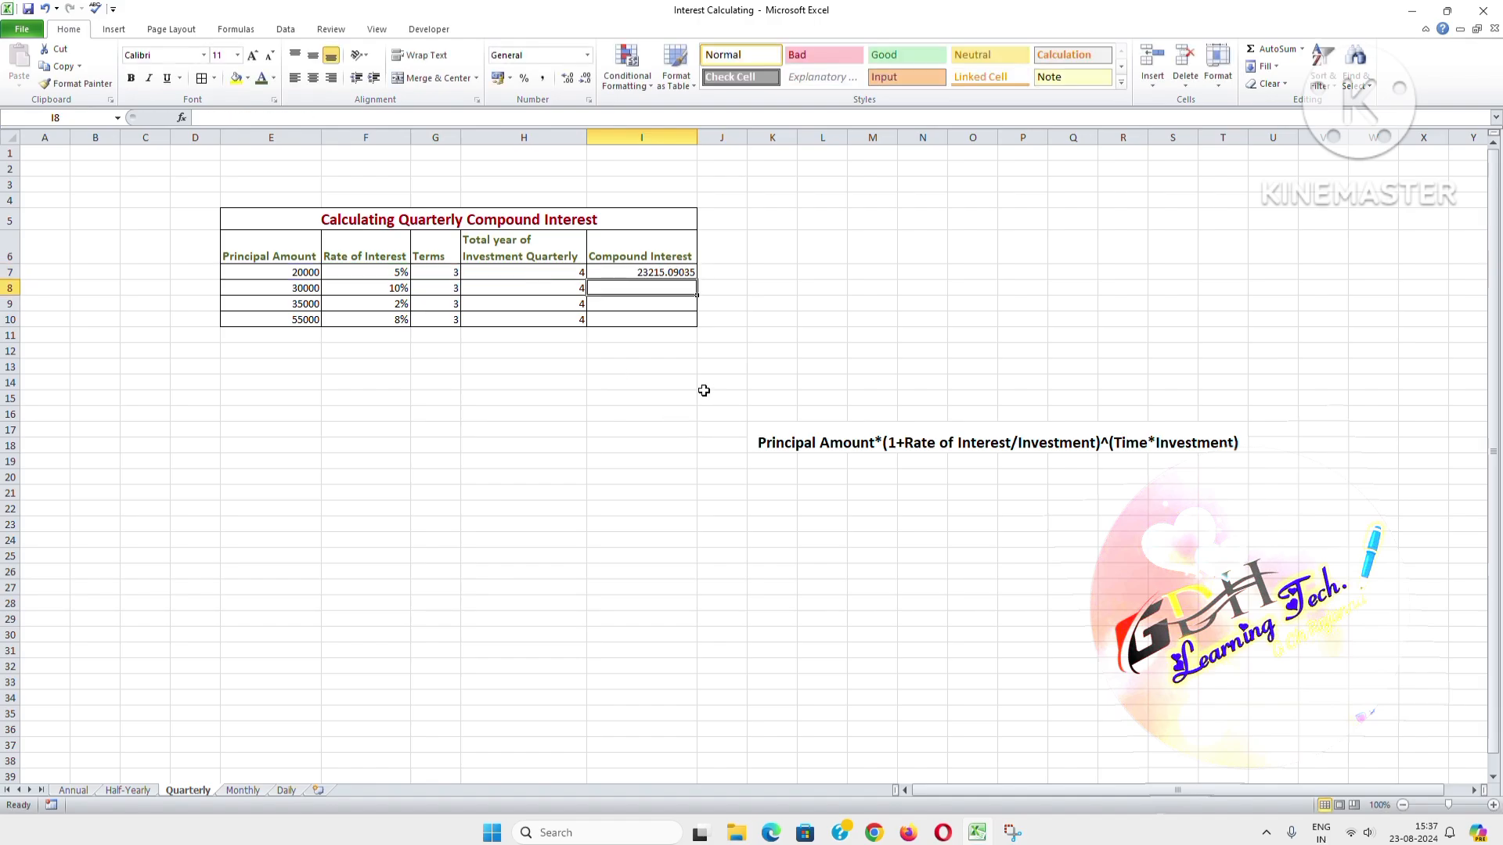
# Step: Fill the quarterly compound interest formula from I7 down through I10
pyautogui.click(678, 274)
pyautogui.moveTo(696, 280); pyautogui.dragTo(696, 323)
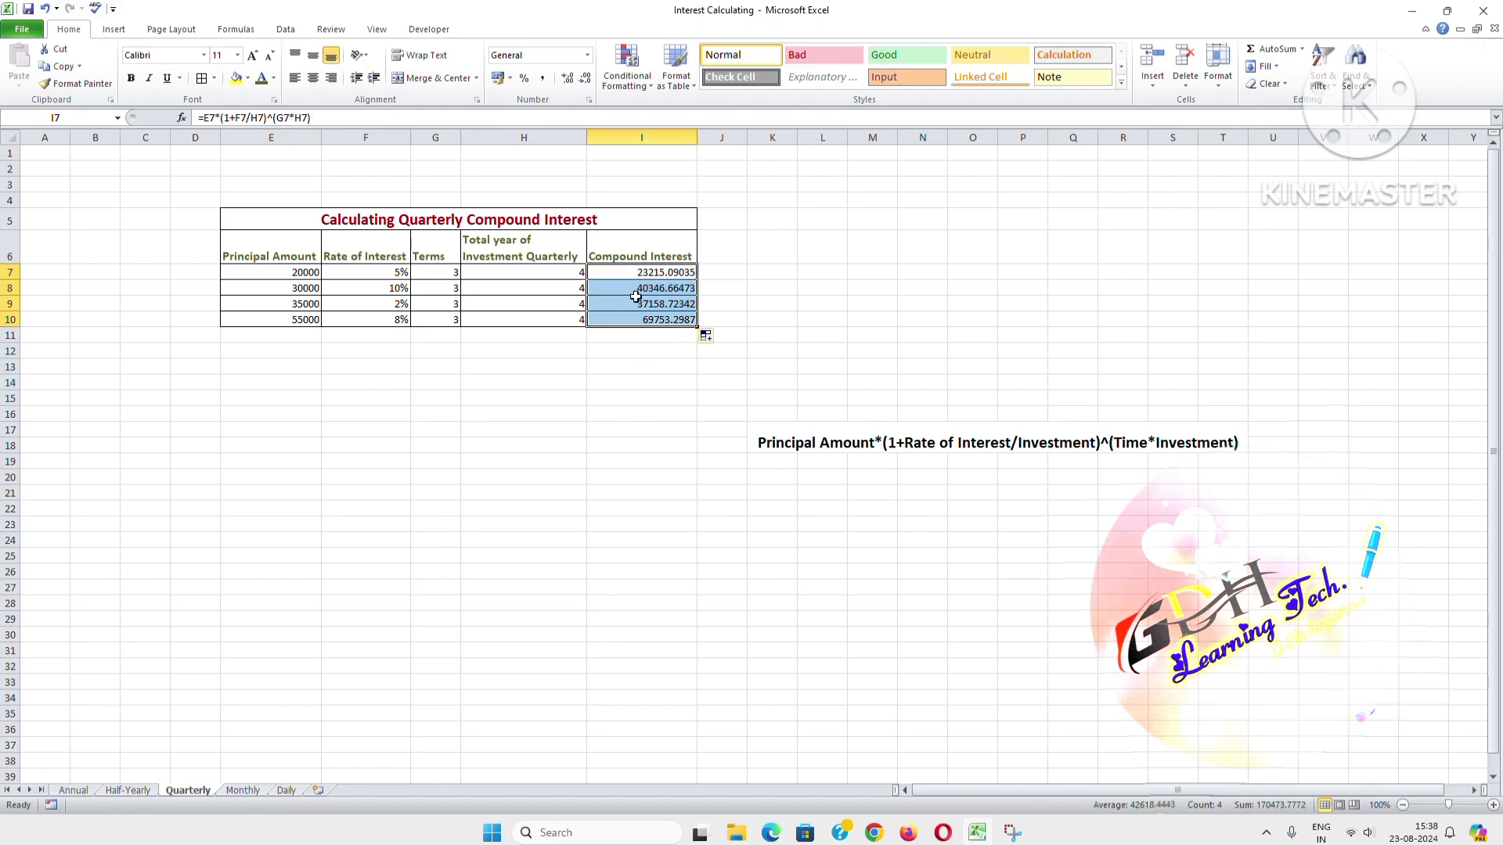
pyautogui.click(673, 370)
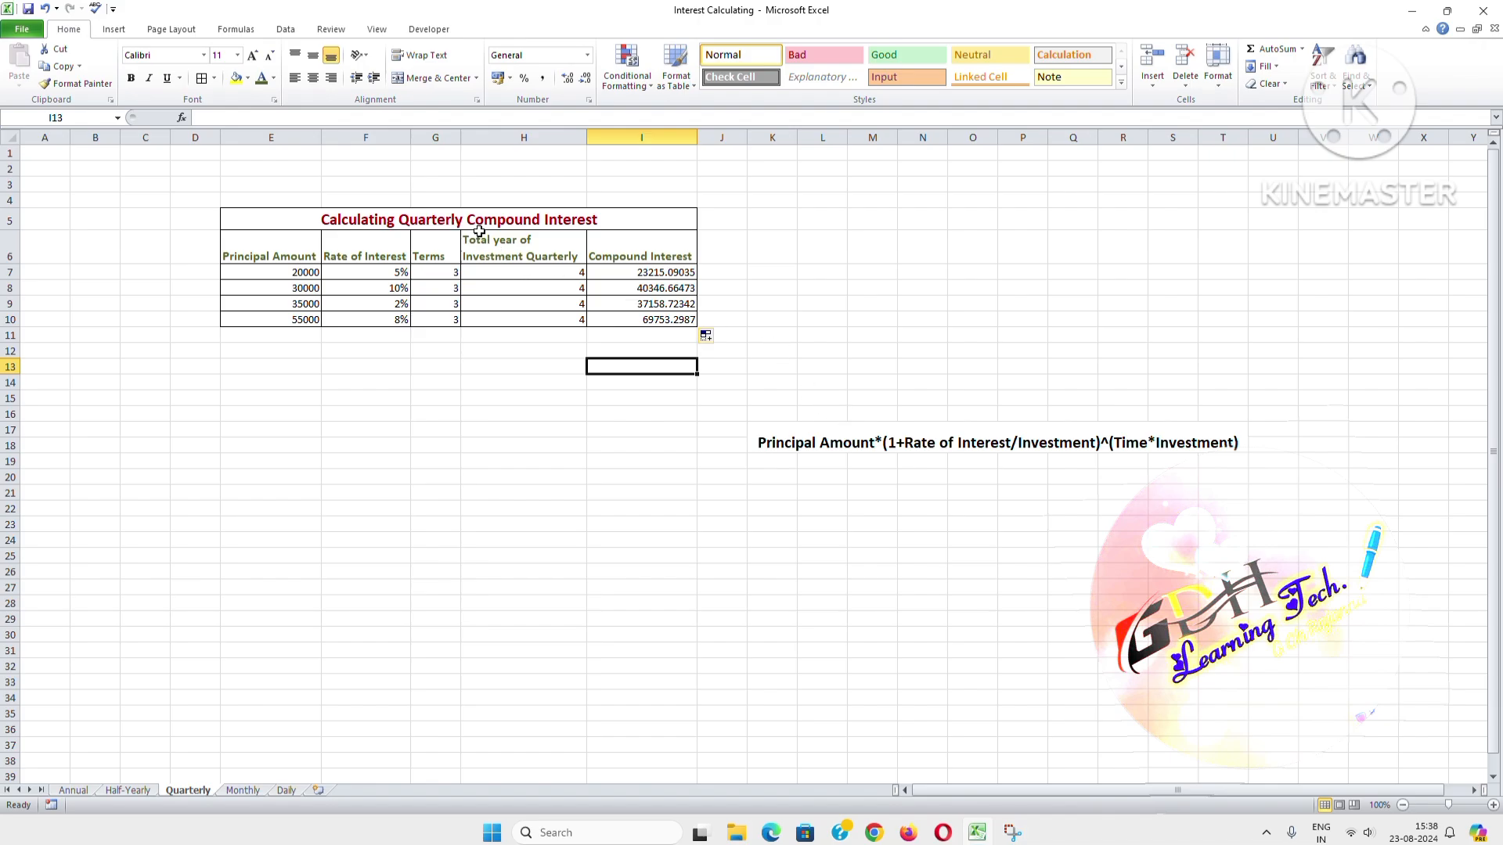
# Step: On the Monthly sheet, enter the compound interest formula =D7*(1+E7/G7)^(F7*G7) in cell H7
pyautogui.click(257, 791)
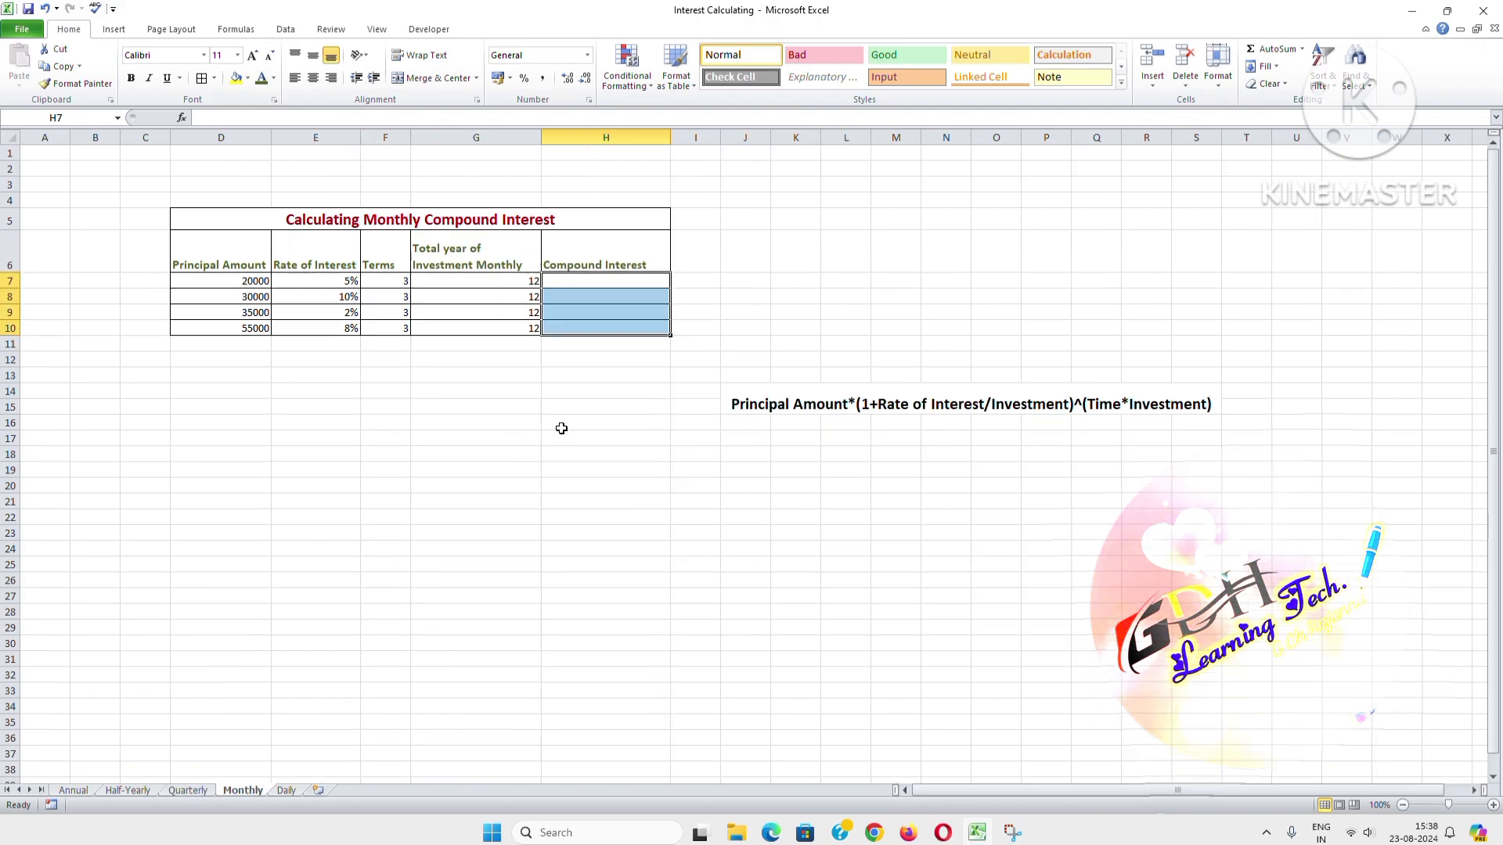
pyautogui.click(740, 281)
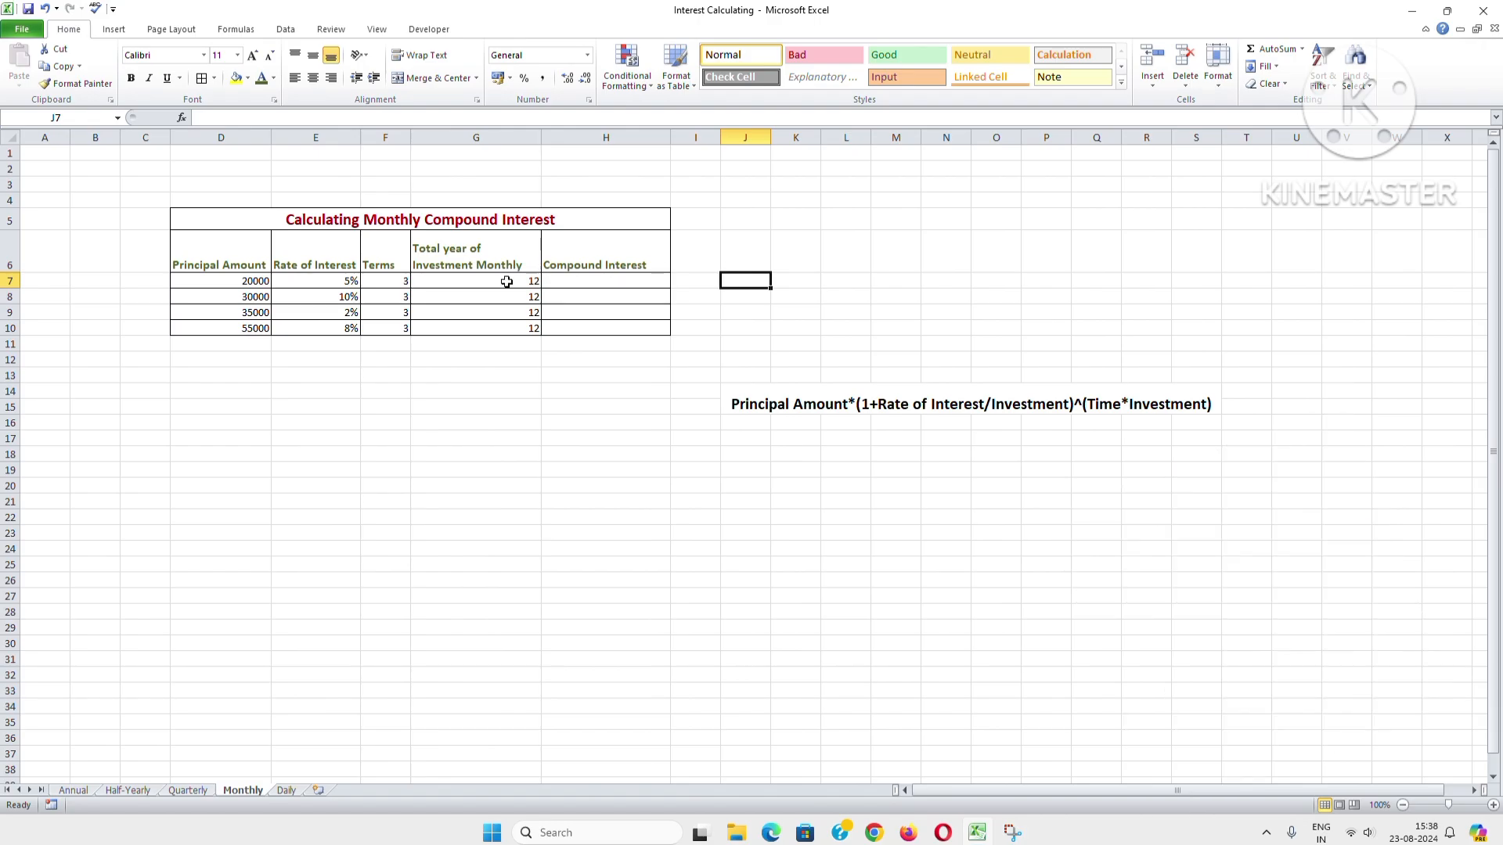
pyautogui.moveTo(503, 282); pyautogui.dragTo(514, 328)
pyautogui.click(805, 317)
pyautogui.click(629, 279)
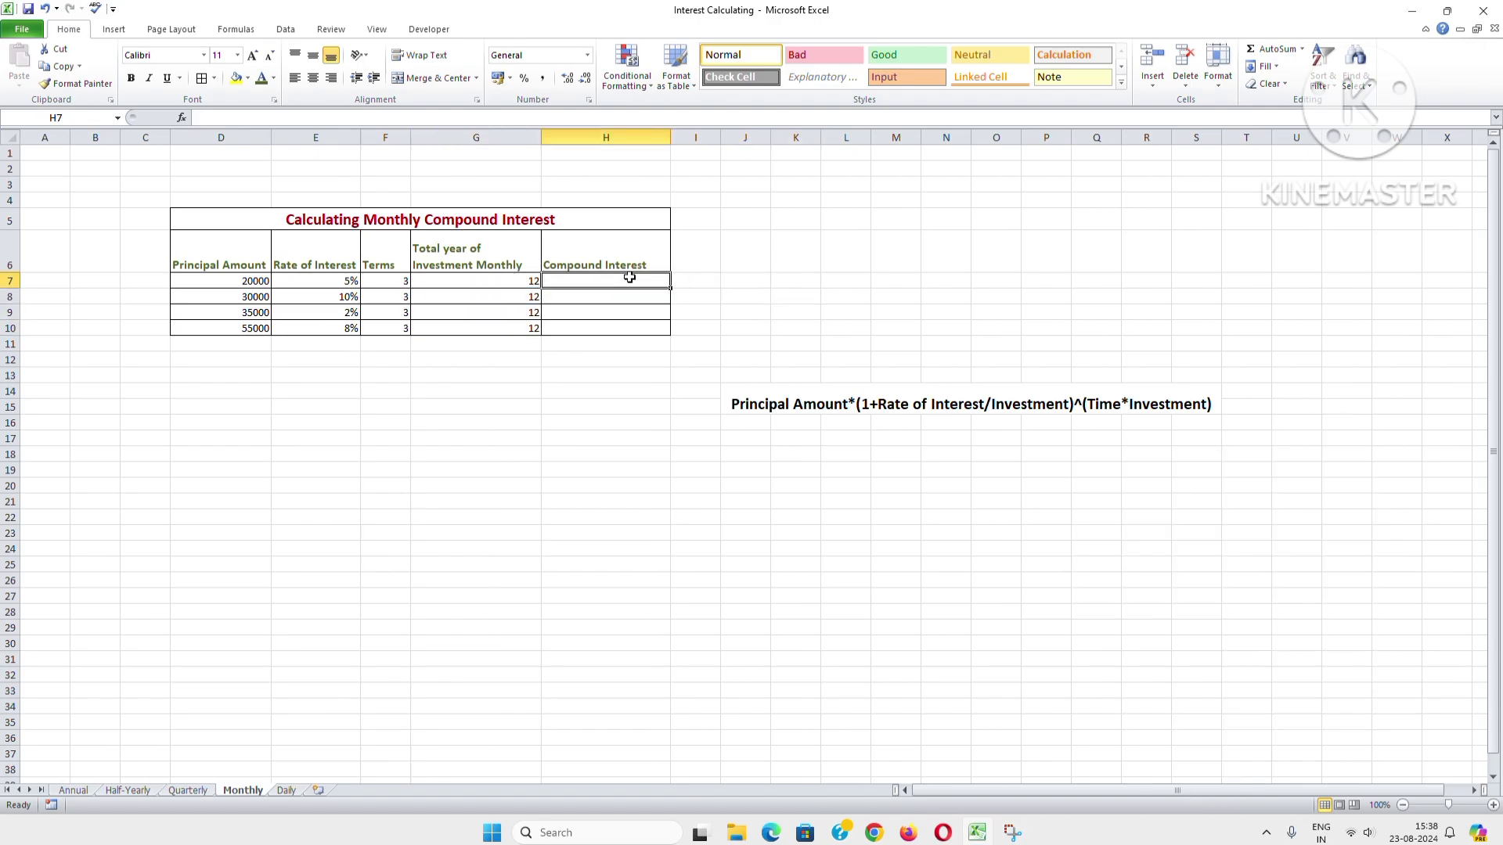
pyautogui.write('=')
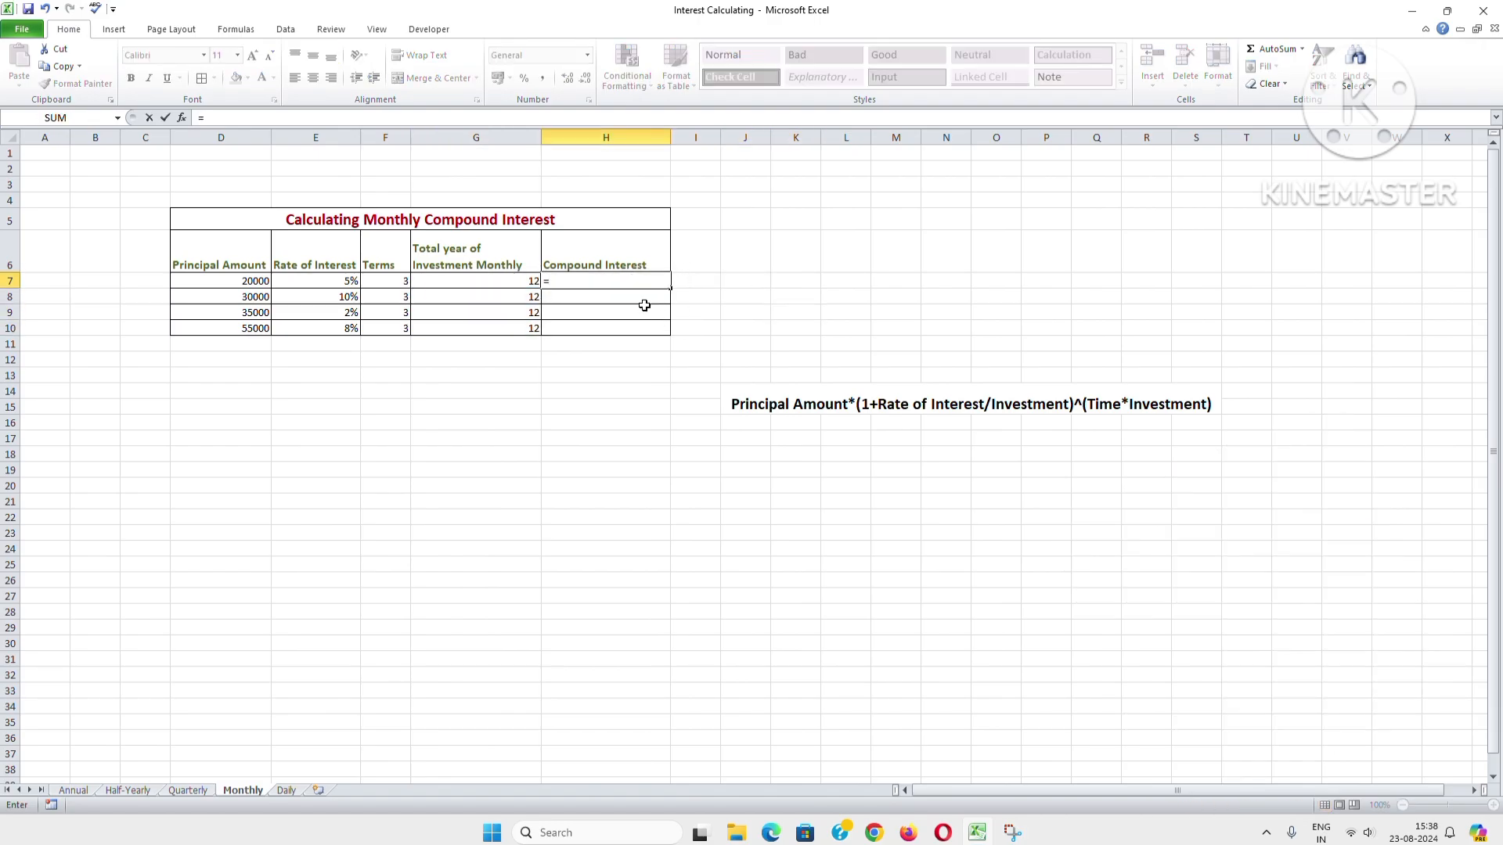
pyautogui.click(258, 280)
pyautogui.write('*')
pyautogui.write('(1+')
pyautogui.click(314, 282)
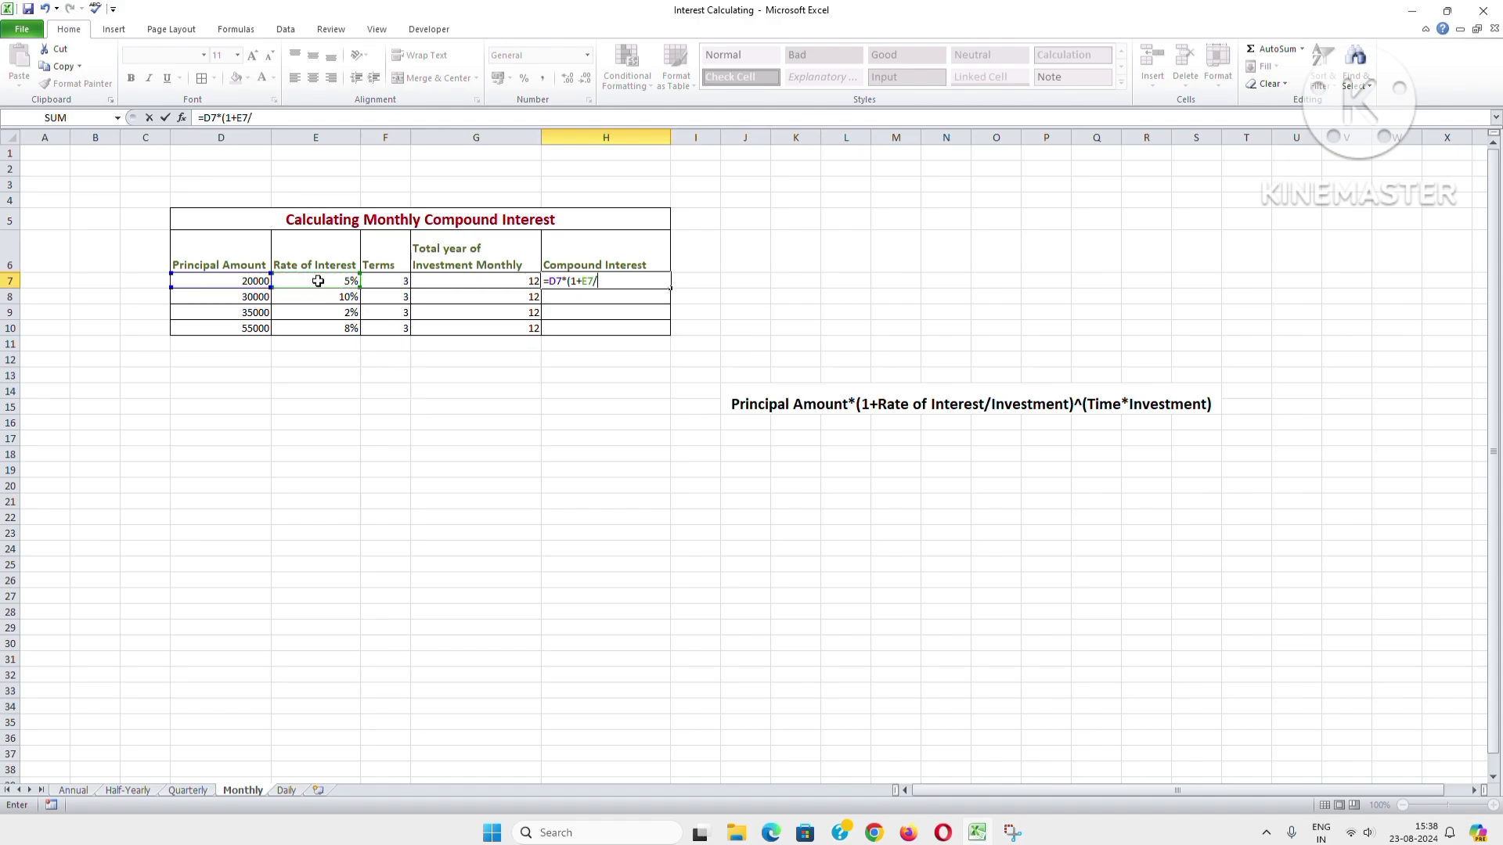
pyautogui.click(499, 279)
pyautogui.write(')^(')
pyautogui.click(397, 279)
pyautogui.write('*')
pyautogui.click(440, 282)
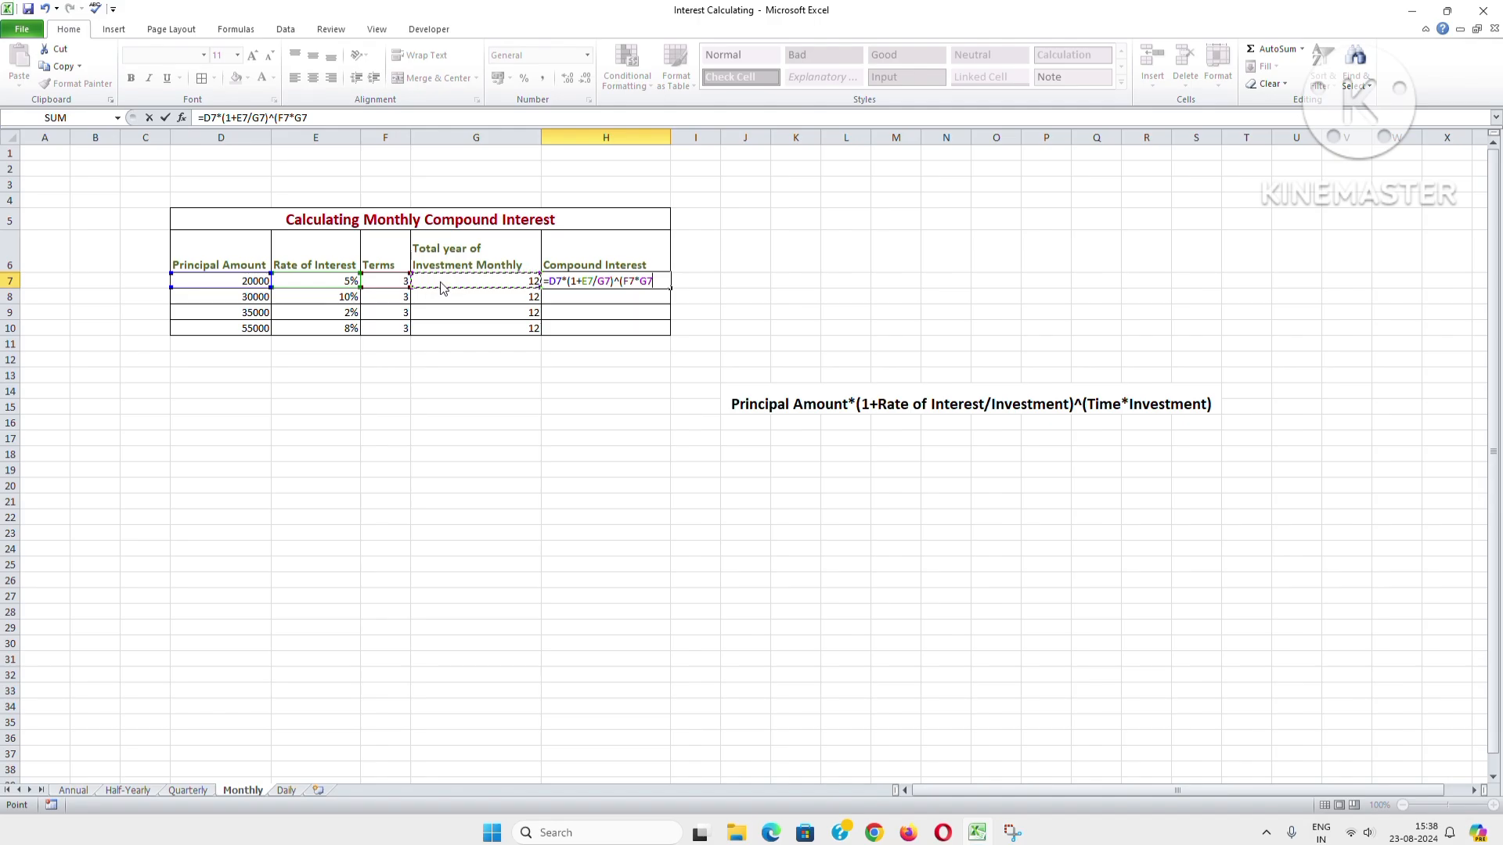
pyautogui.write(')')
pyautogui.press('Return')
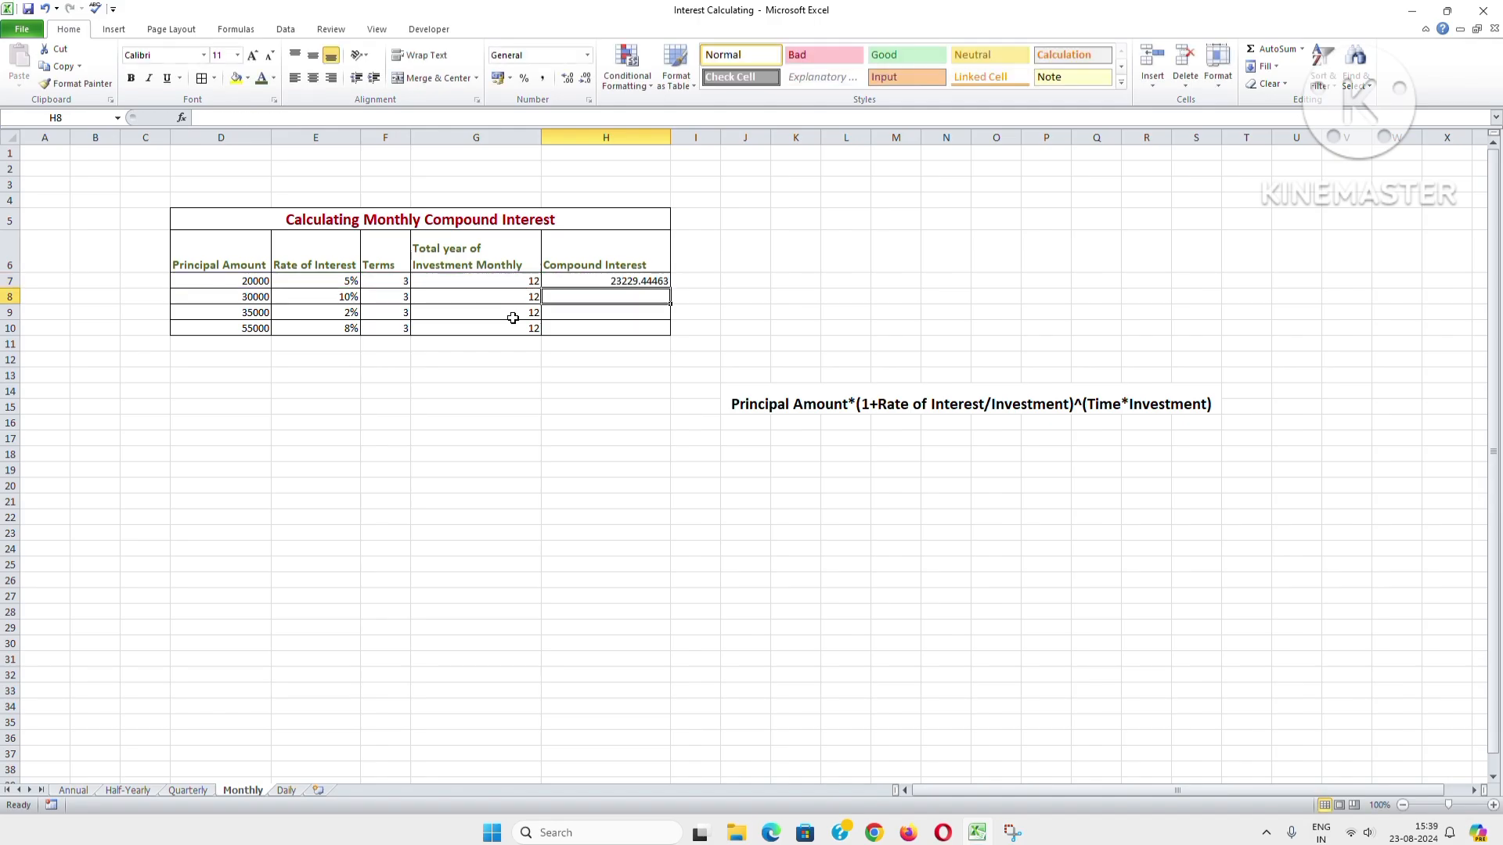
# Step: Fill the monthly compound interest formula from H7 down through H10
pyautogui.click(632, 282)
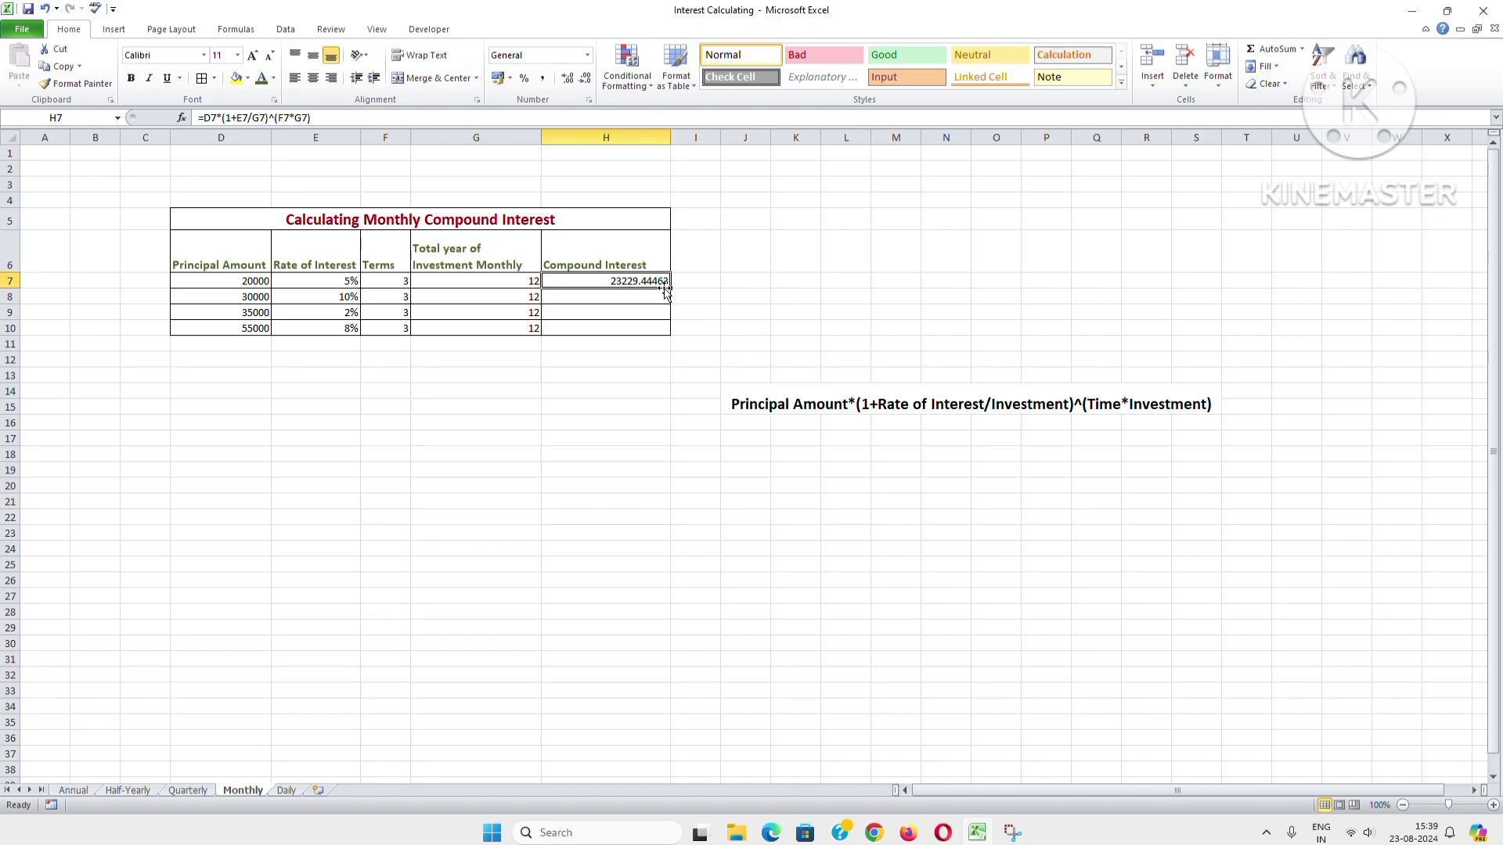
pyautogui.moveTo(670, 289); pyautogui.dragTo(662, 328)
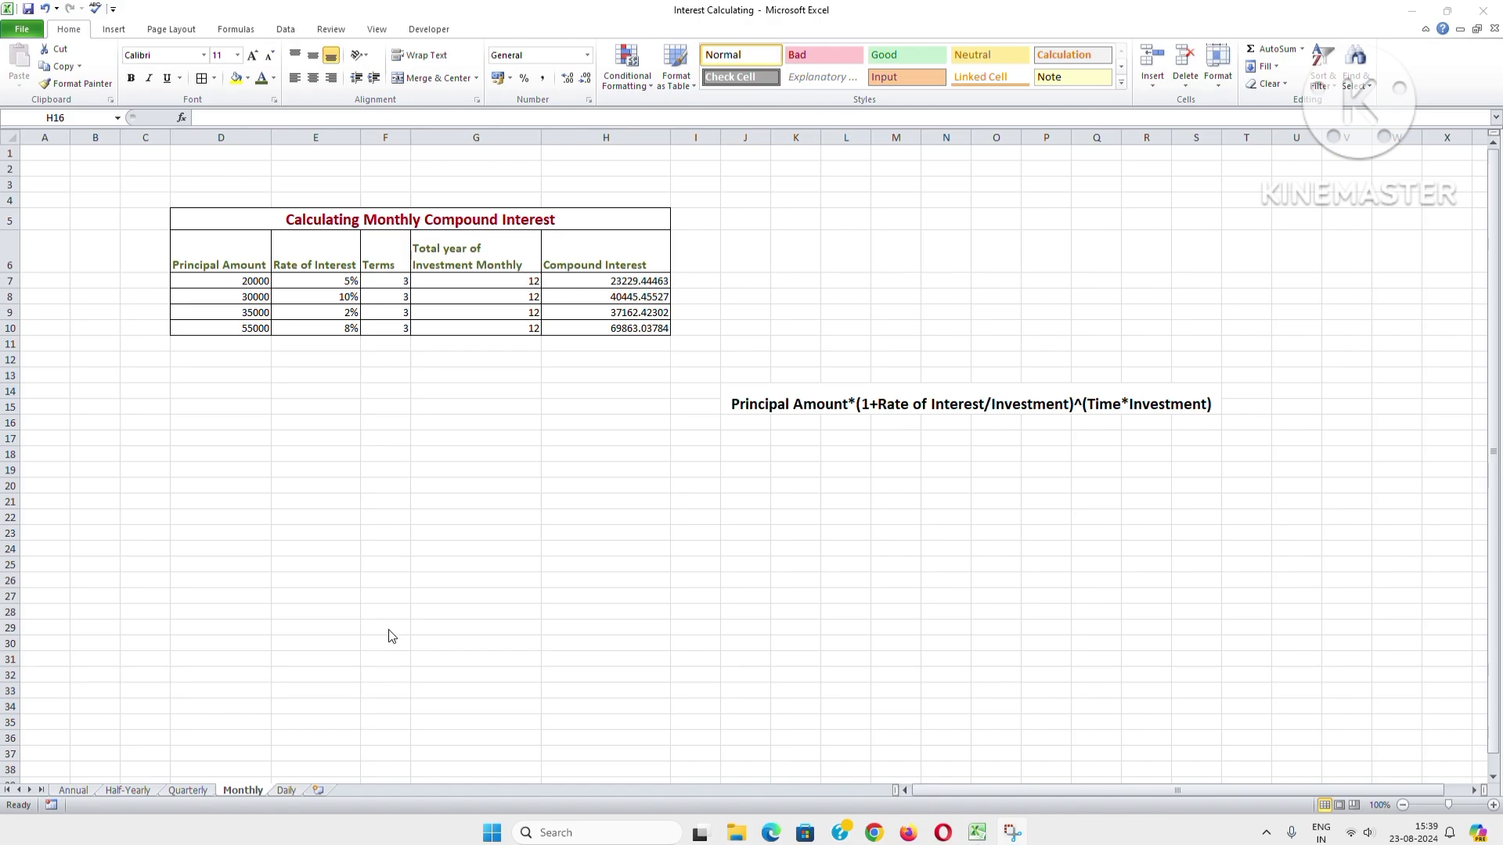
# Step: On the Daily sheet, enter the compound interest formula =F11*(1+G11/I11)^(H11*I11) in cell J11
pyautogui.click(284, 789)
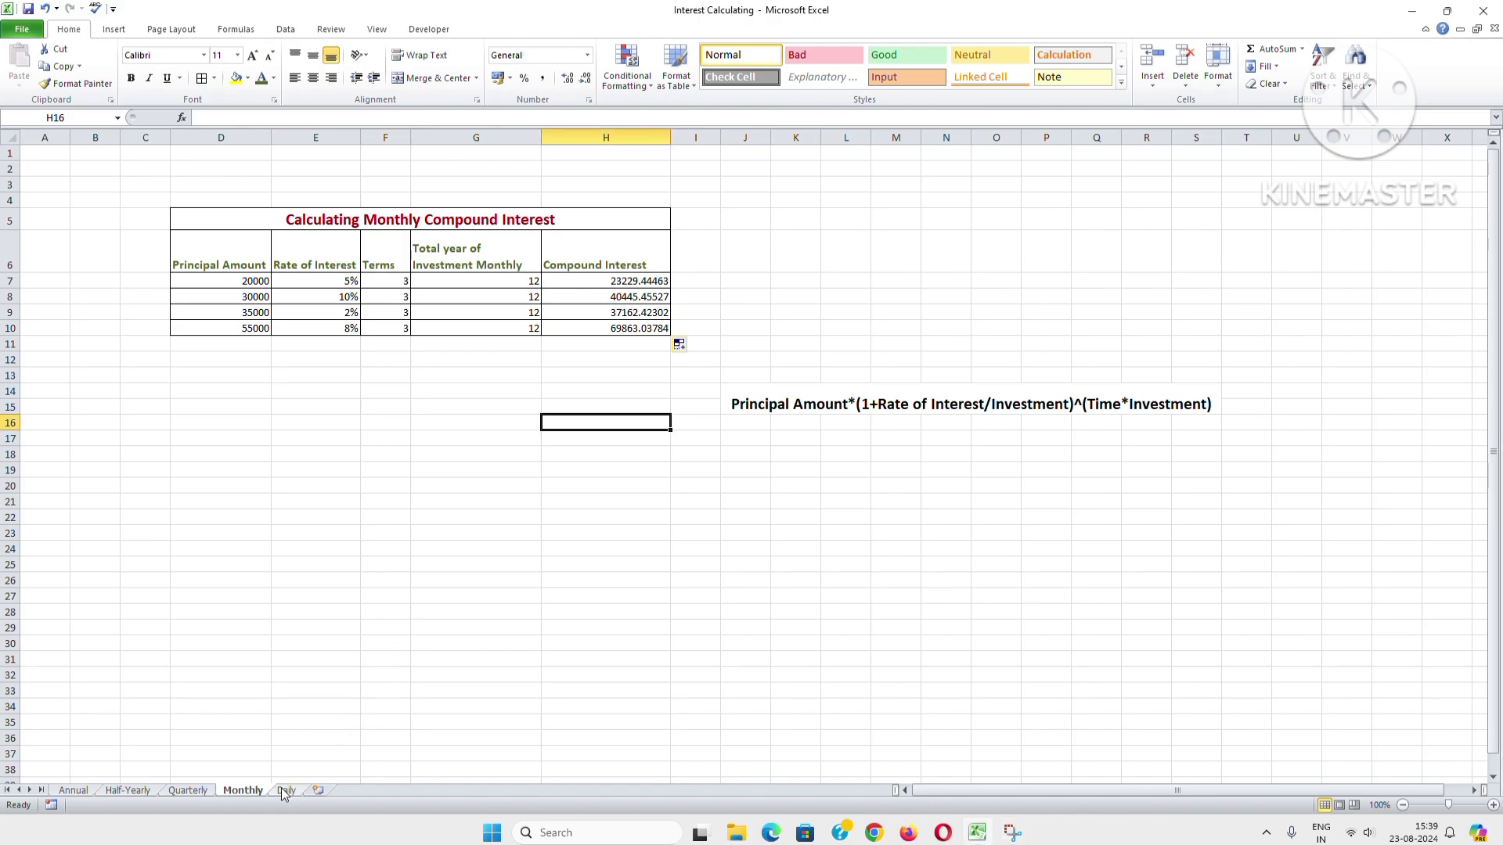
pyautogui.click(285, 791)
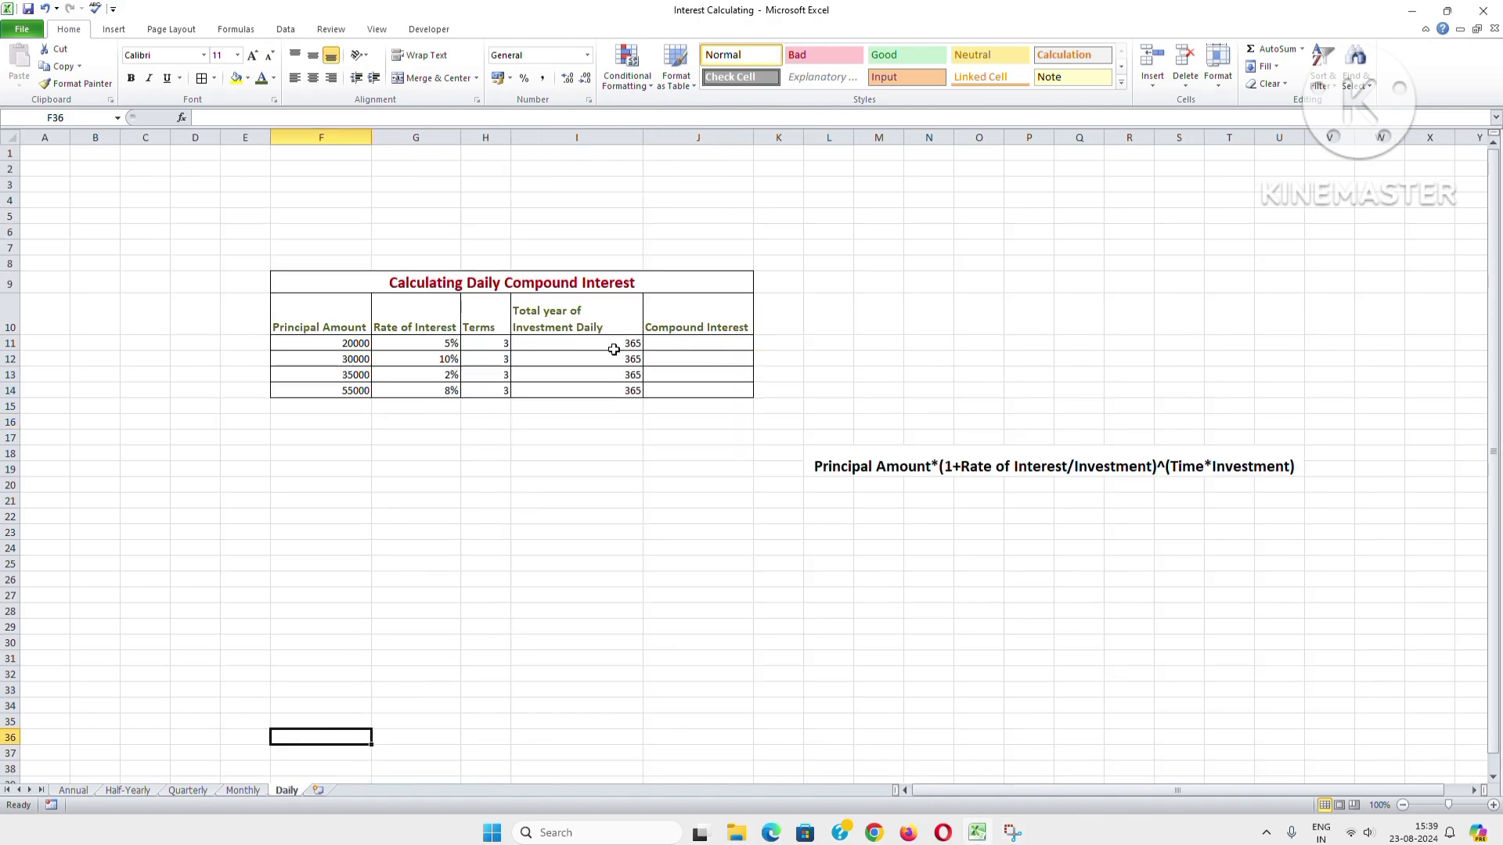
pyautogui.click(685, 346)
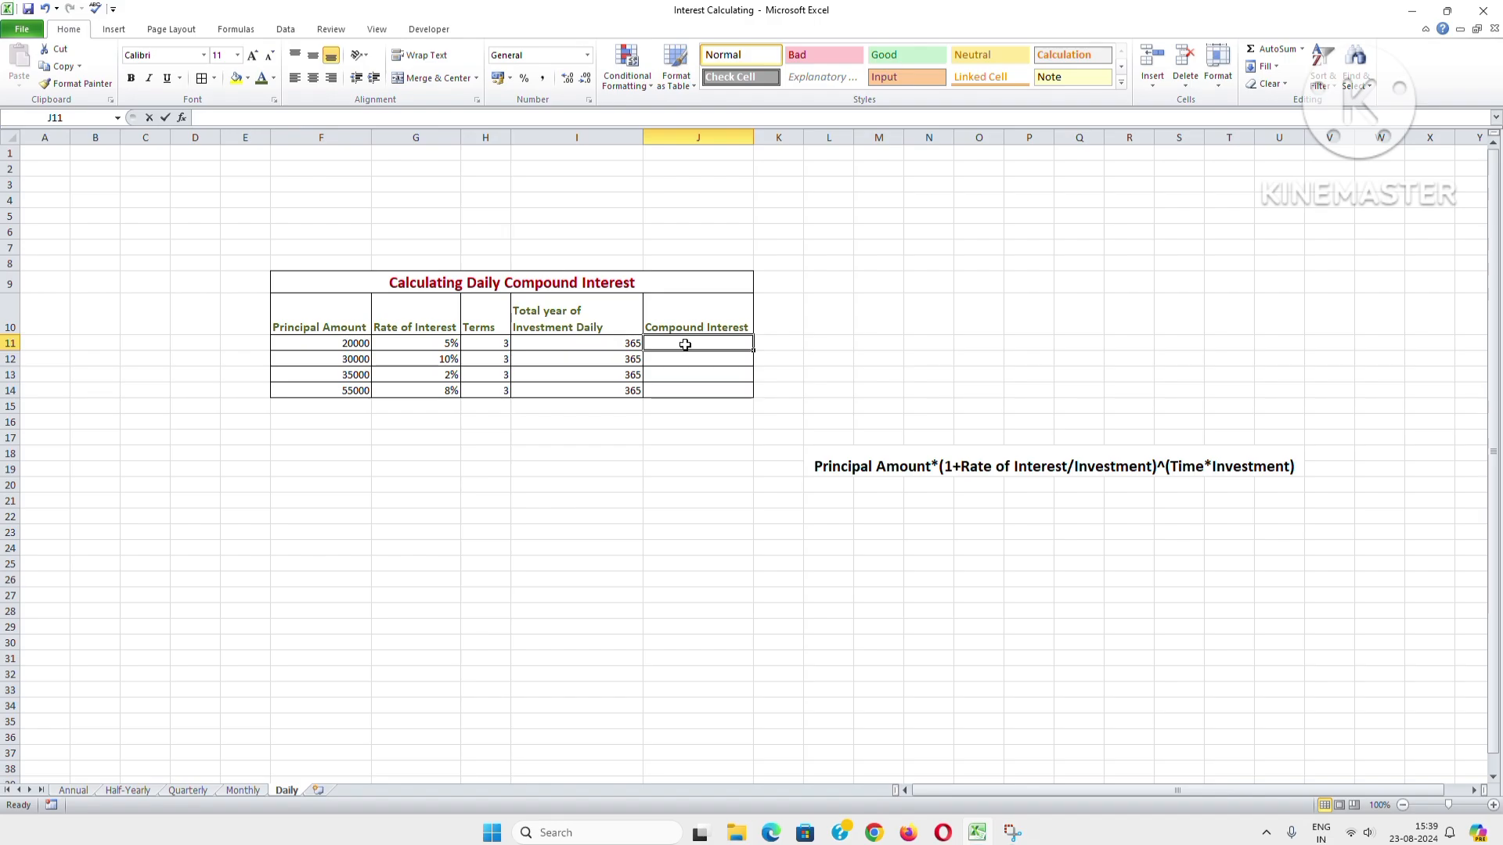
pyautogui.write('=')
pyautogui.click(309, 342)
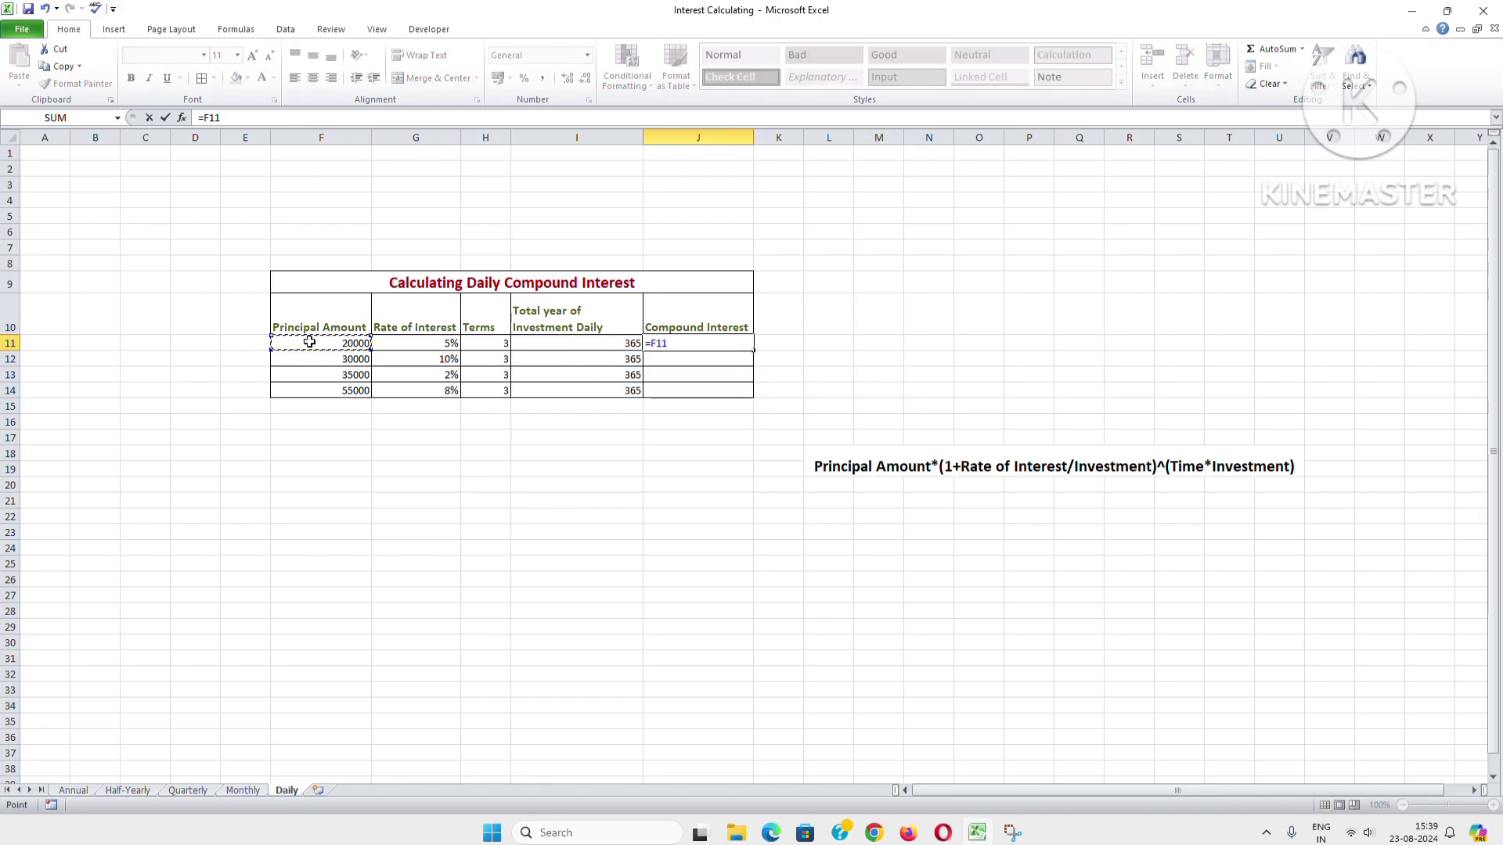
pyautogui.write('*')
pyautogui.click(435, 344)
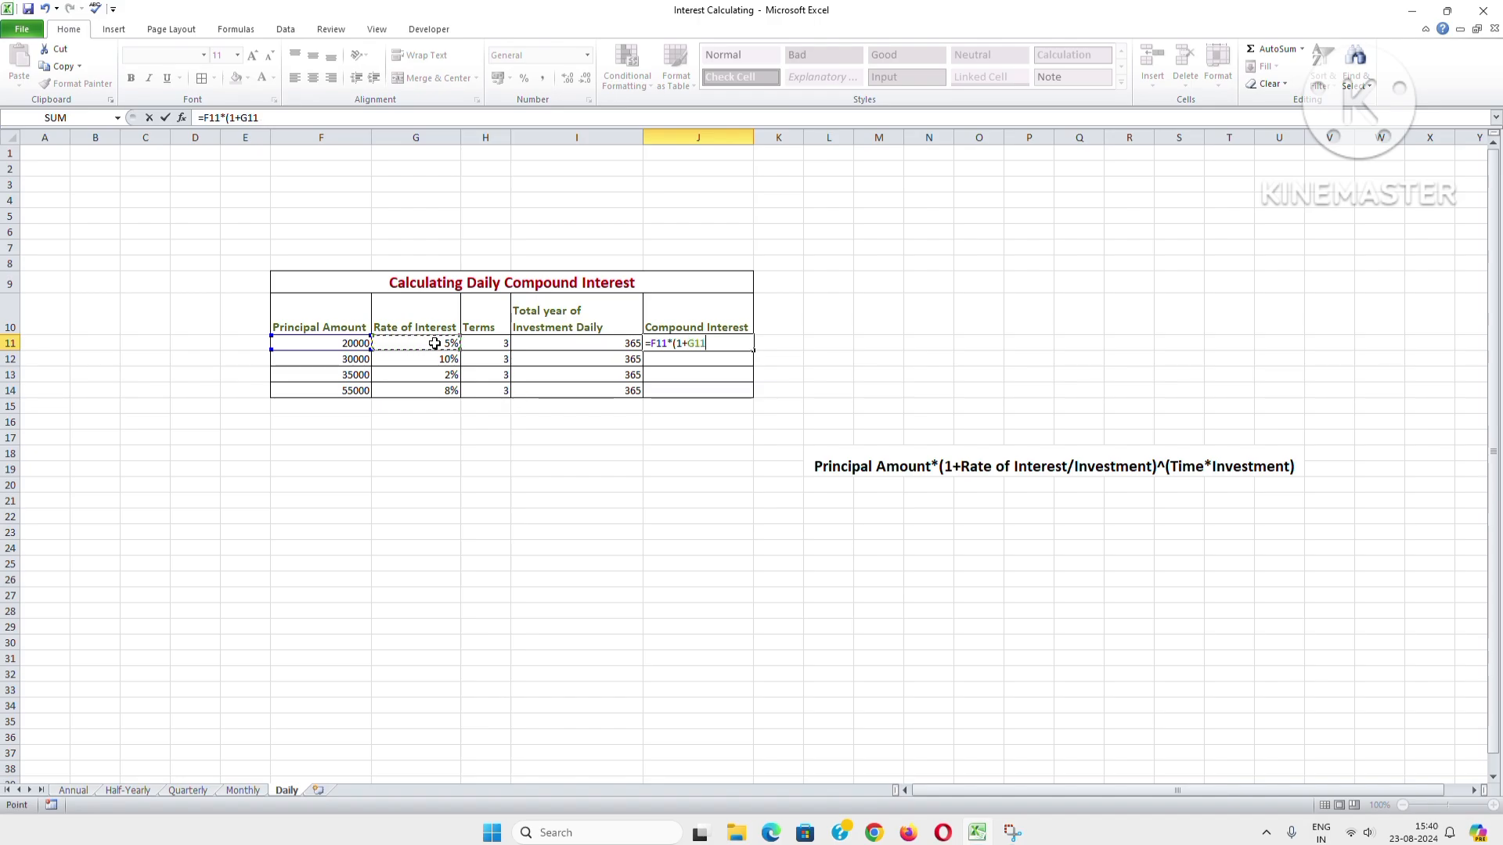
pyautogui.write('/')
pyautogui.click(557, 344)
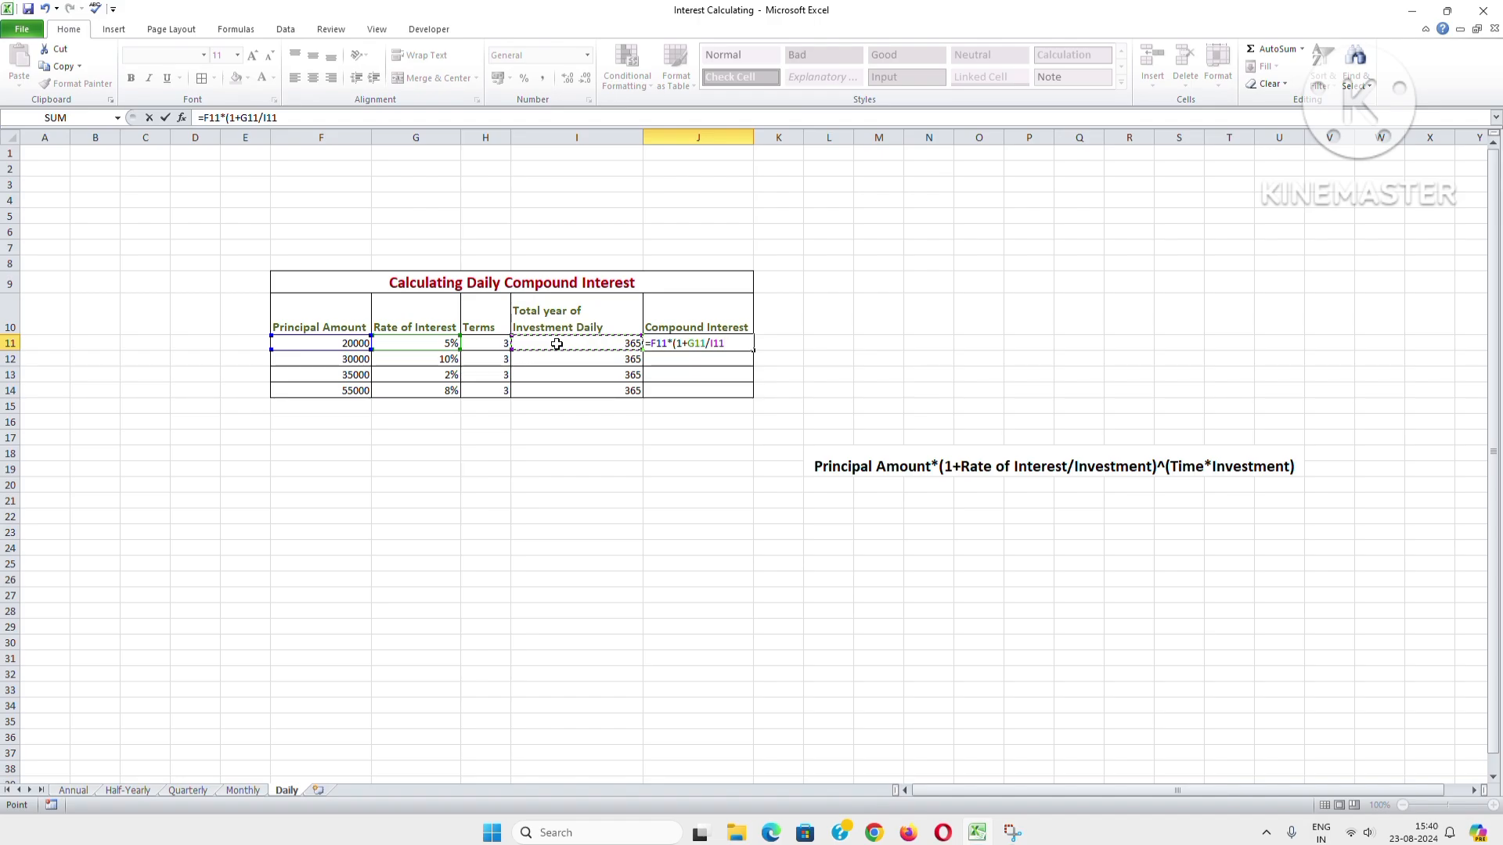
pyautogui.write(')^(')
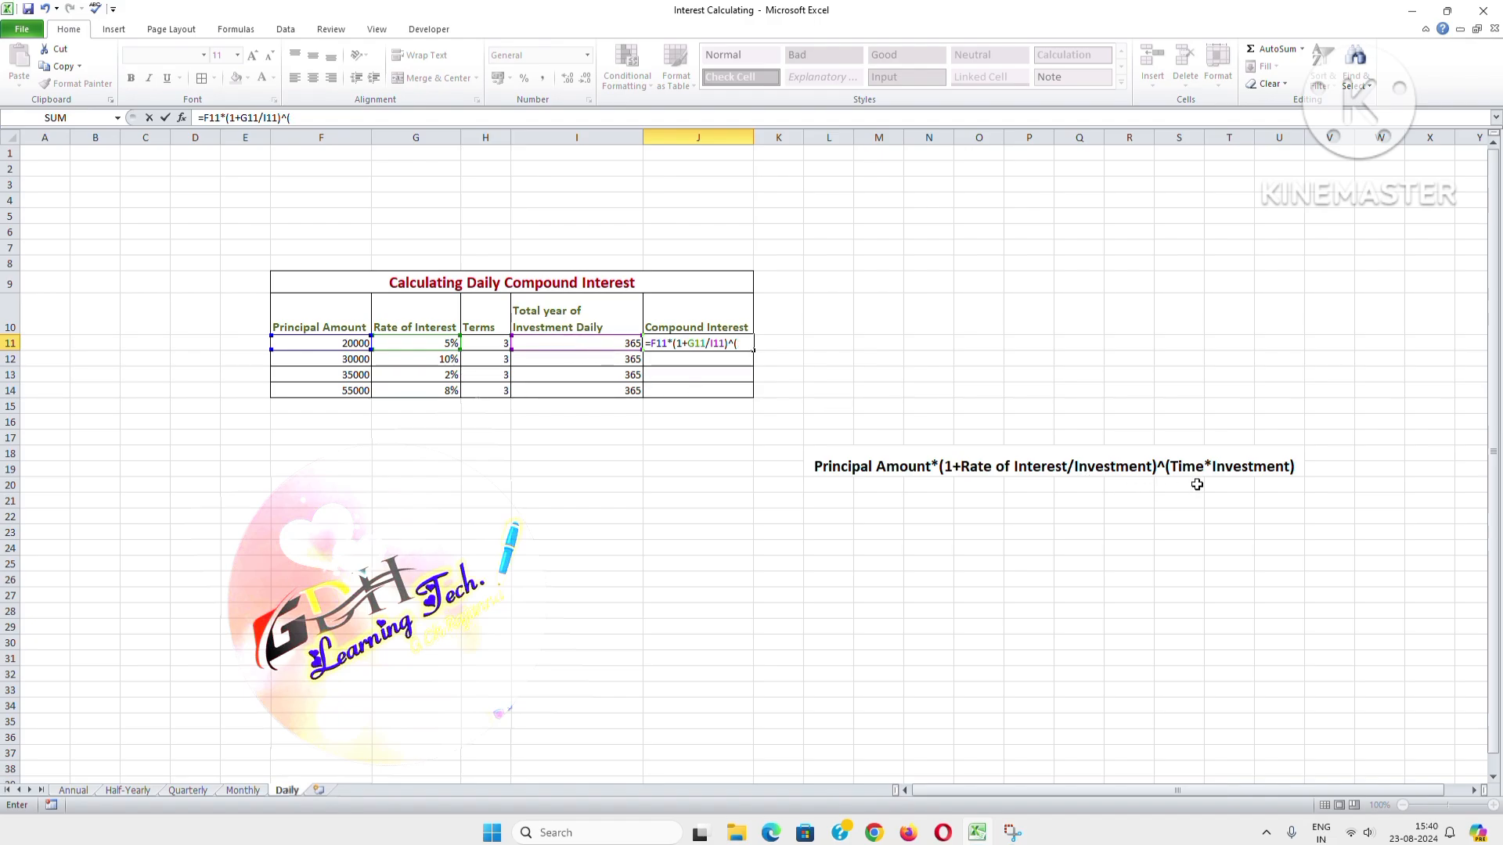
pyautogui.click(486, 345)
pyautogui.write('*')
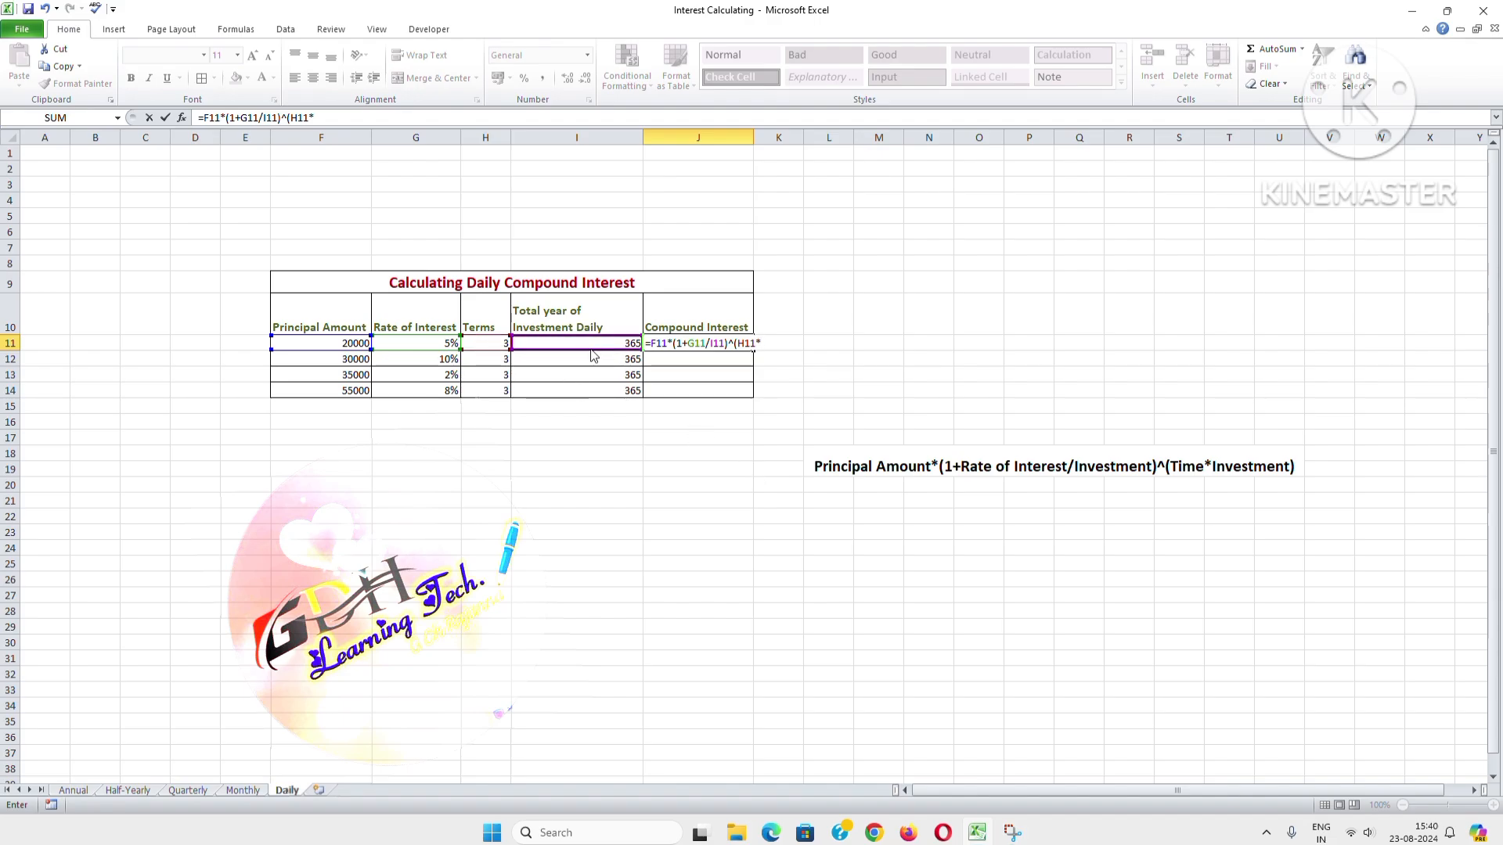
pyautogui.click(591, 346)
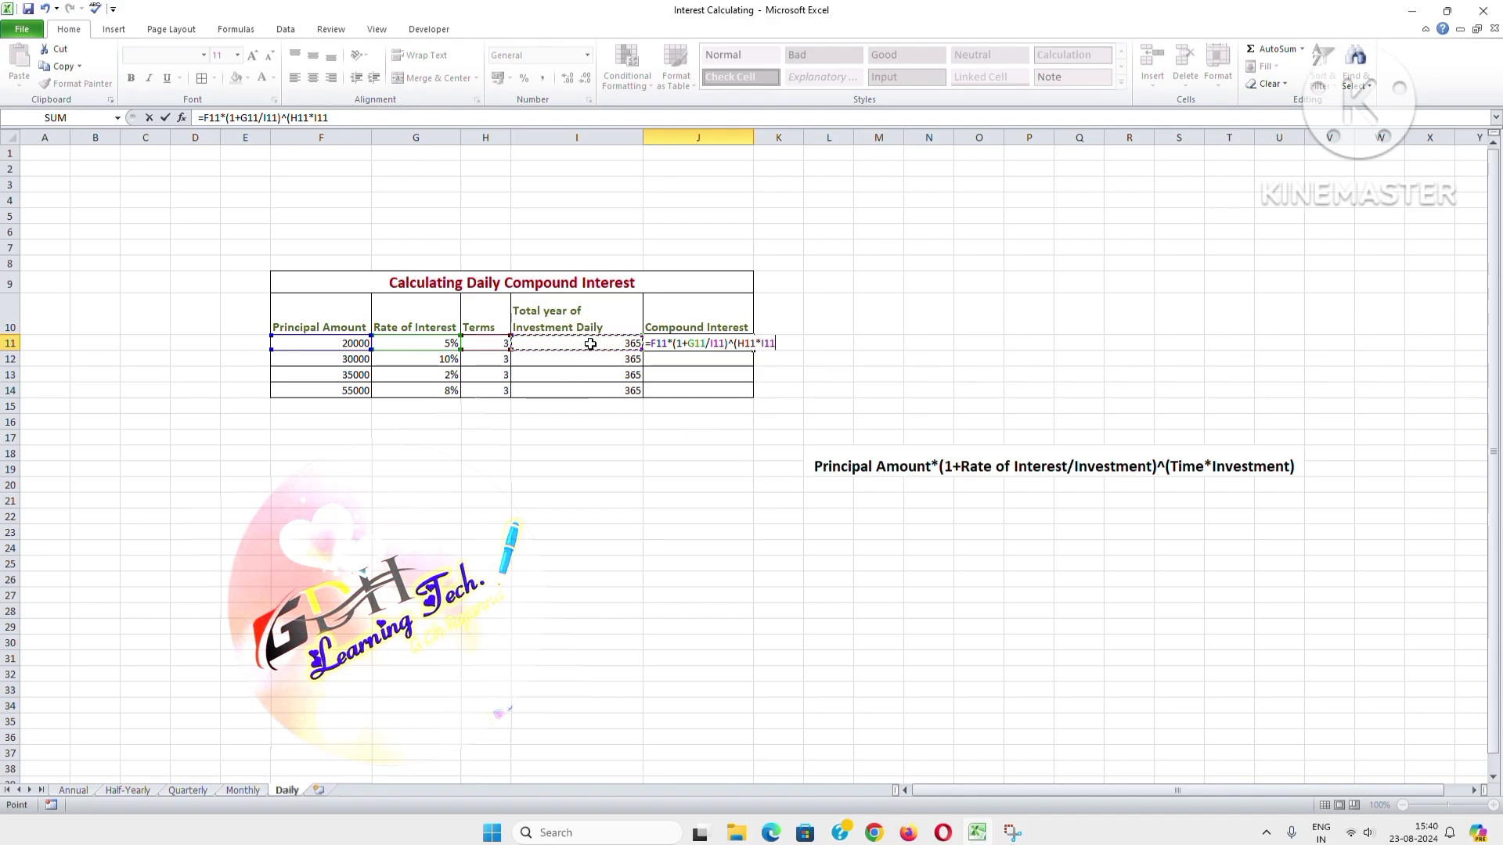
pyautogui.write(')')
pyautogui.press('Return')
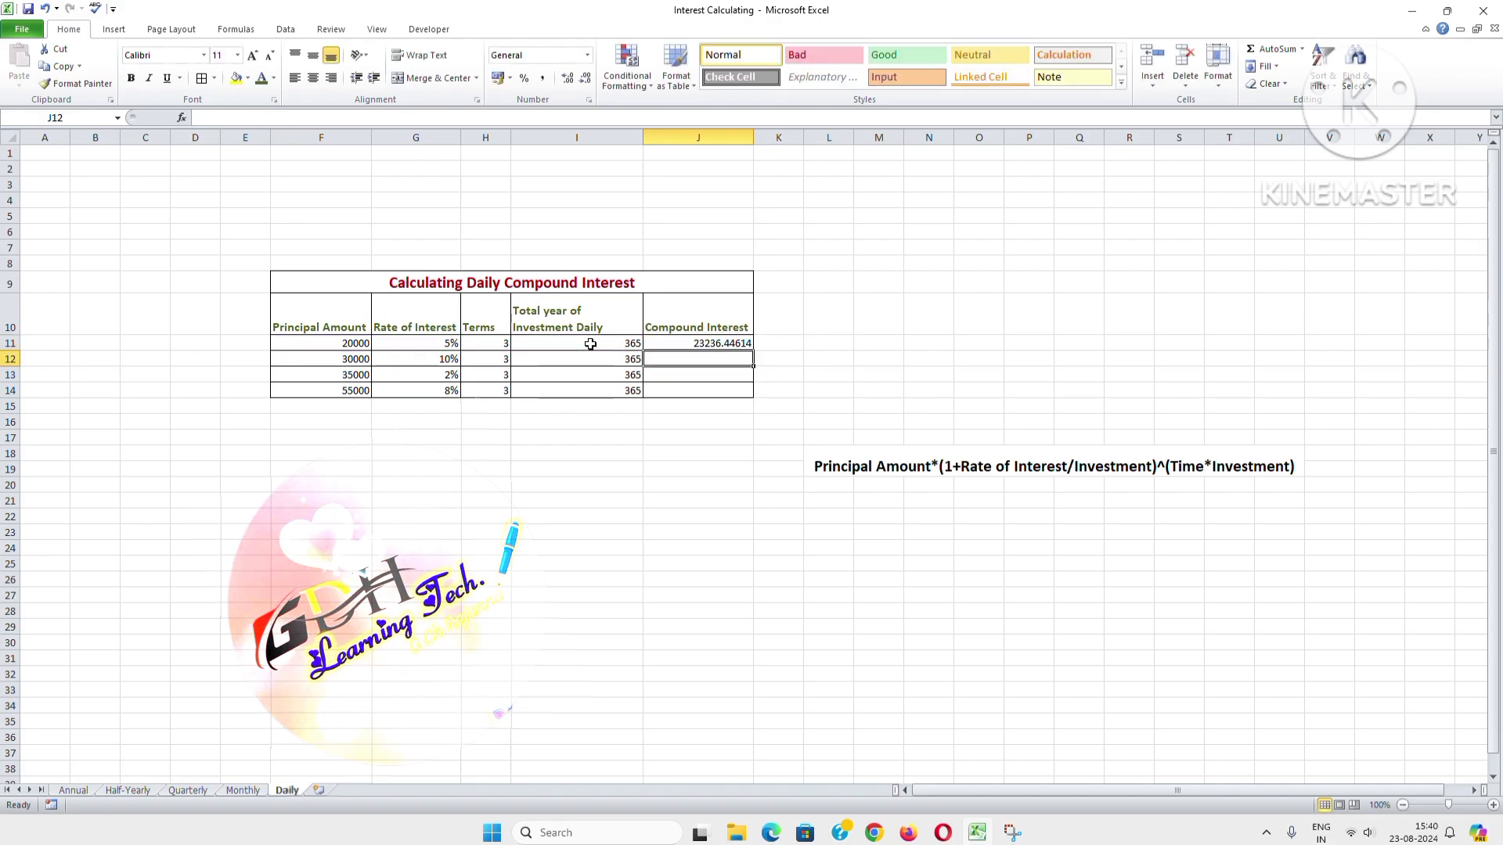
# Step: Fill the daily compound interest formula from J11 down through J14
pyautogui.click(716, 343)
pyautogui.hotkey('ctrl', 'c')
pyautogui.moveTo(752, 351); pyautogui.dragTo(750, 391)
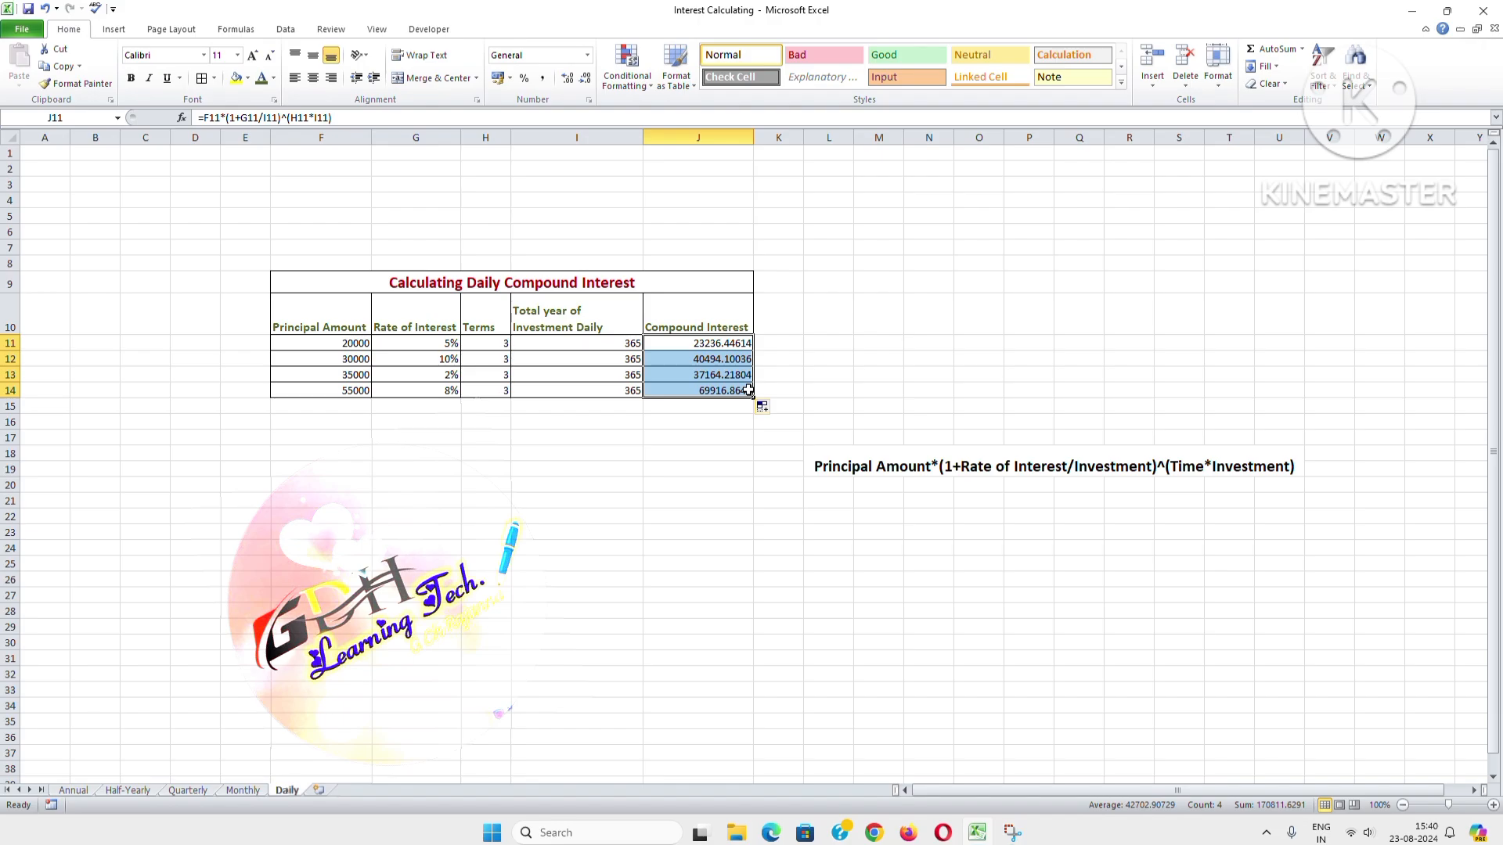
pyautogui.click(725, 482)
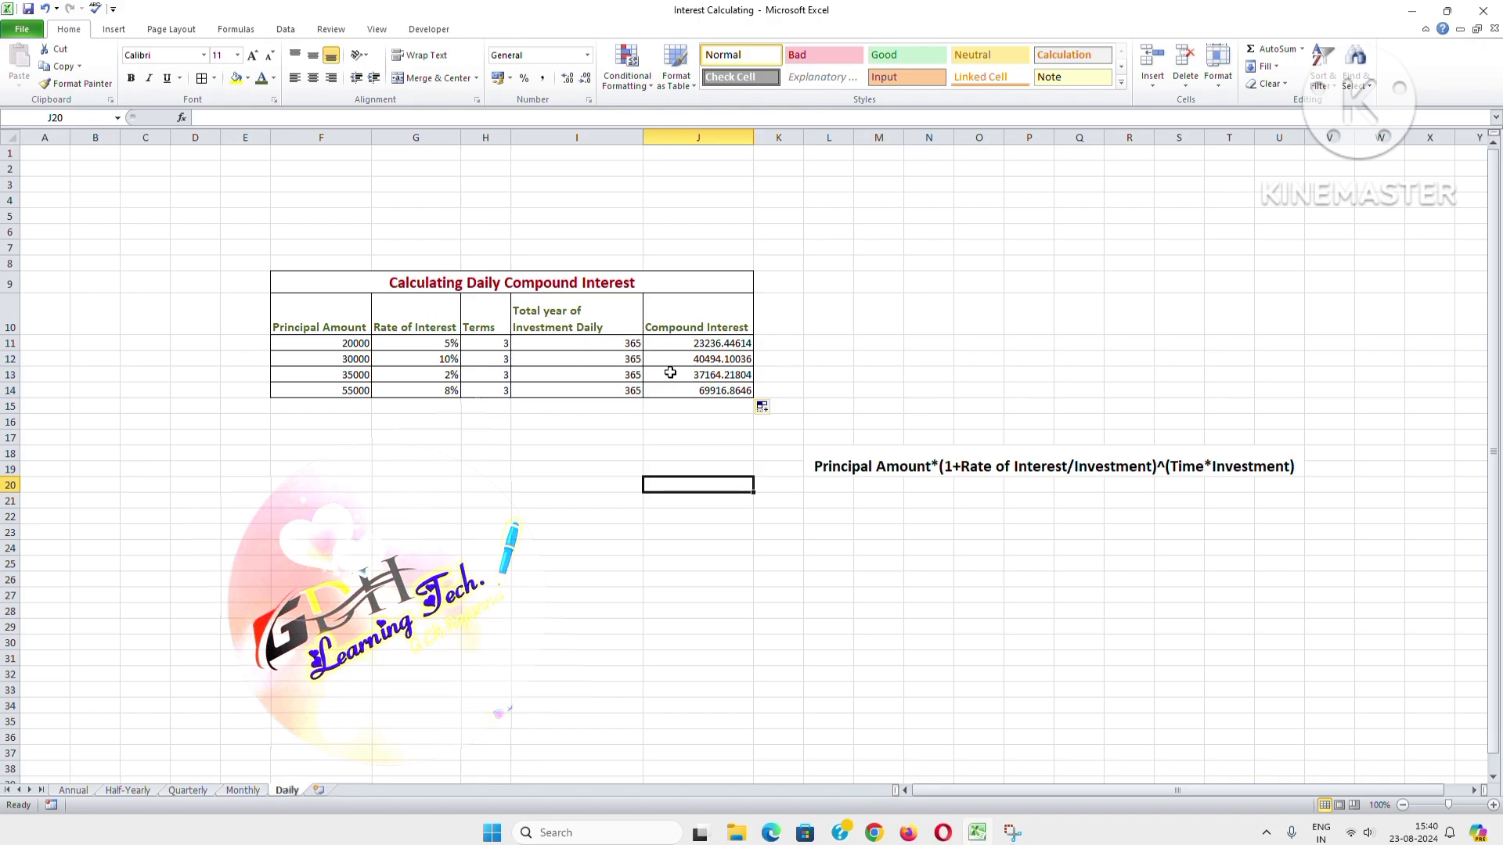
pyautogui.click(670, 25)
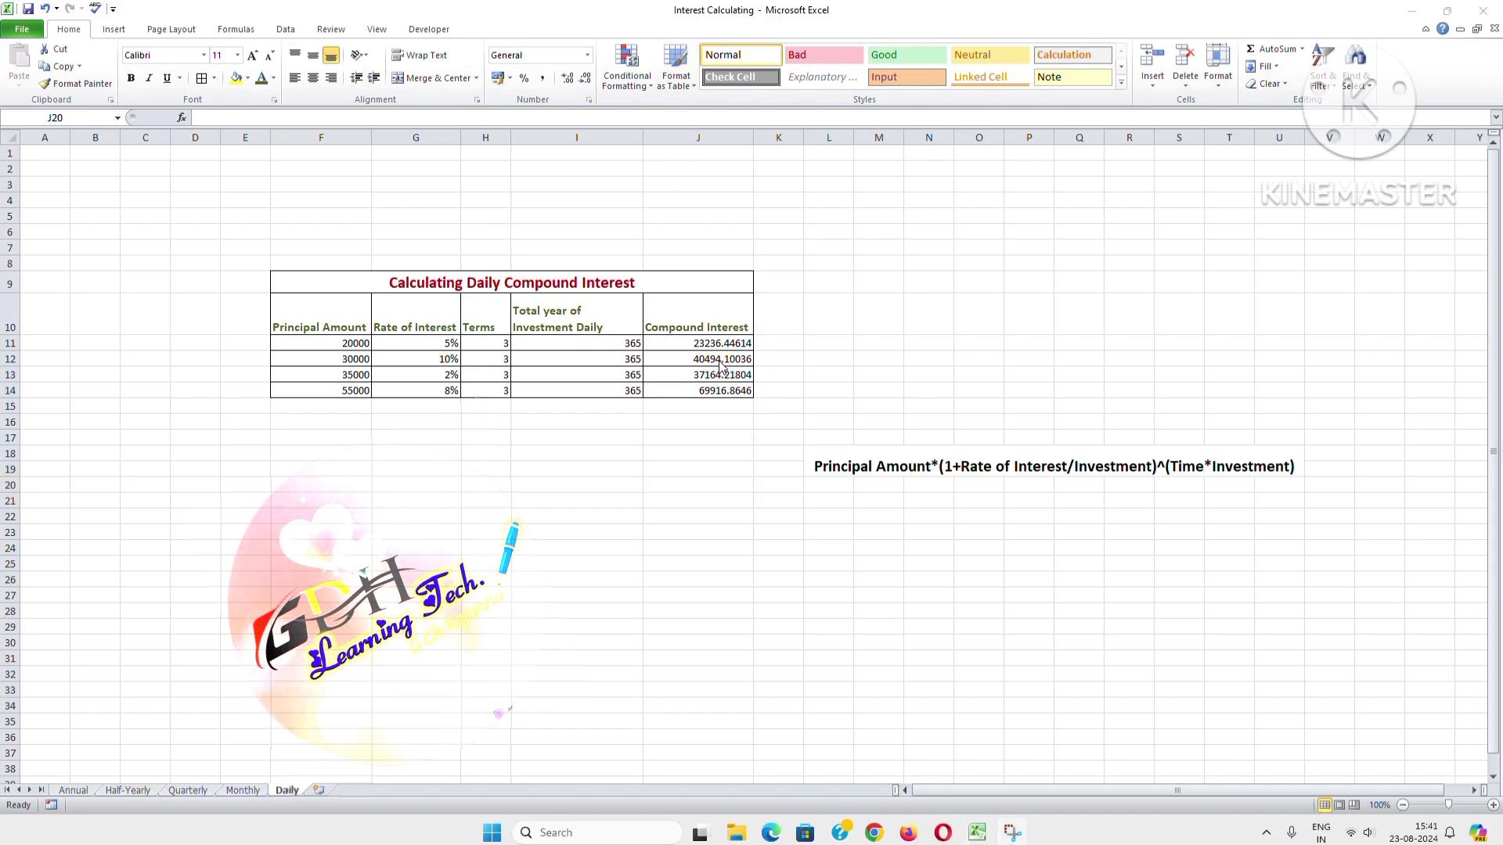
pyautogui.click(487, 283)
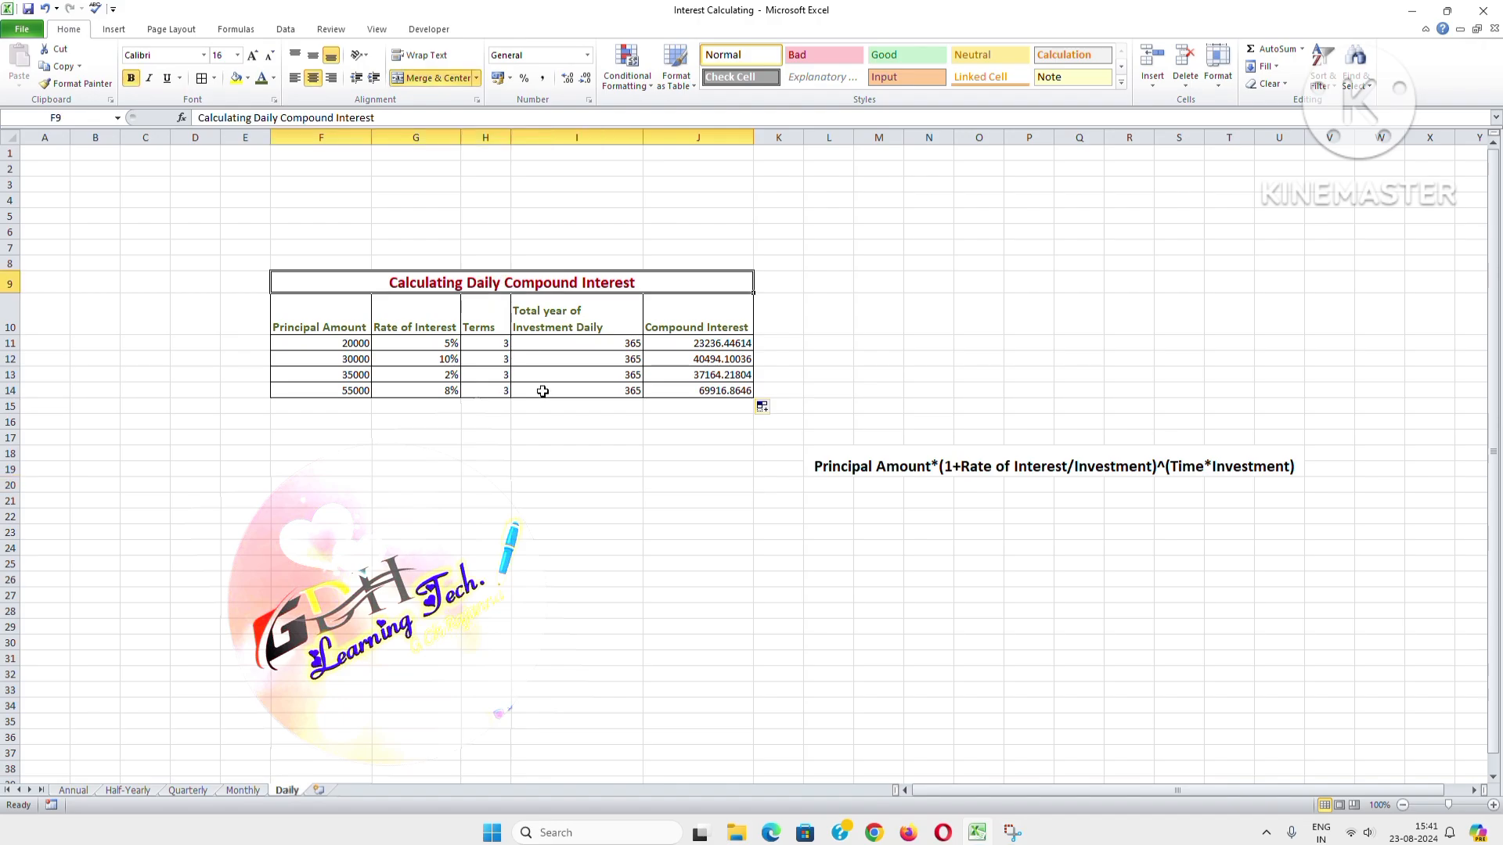
pyautogui.click(683, 536)
pyautogui.moveTo(728, 391); pyautogui.dragTo(726, 346)
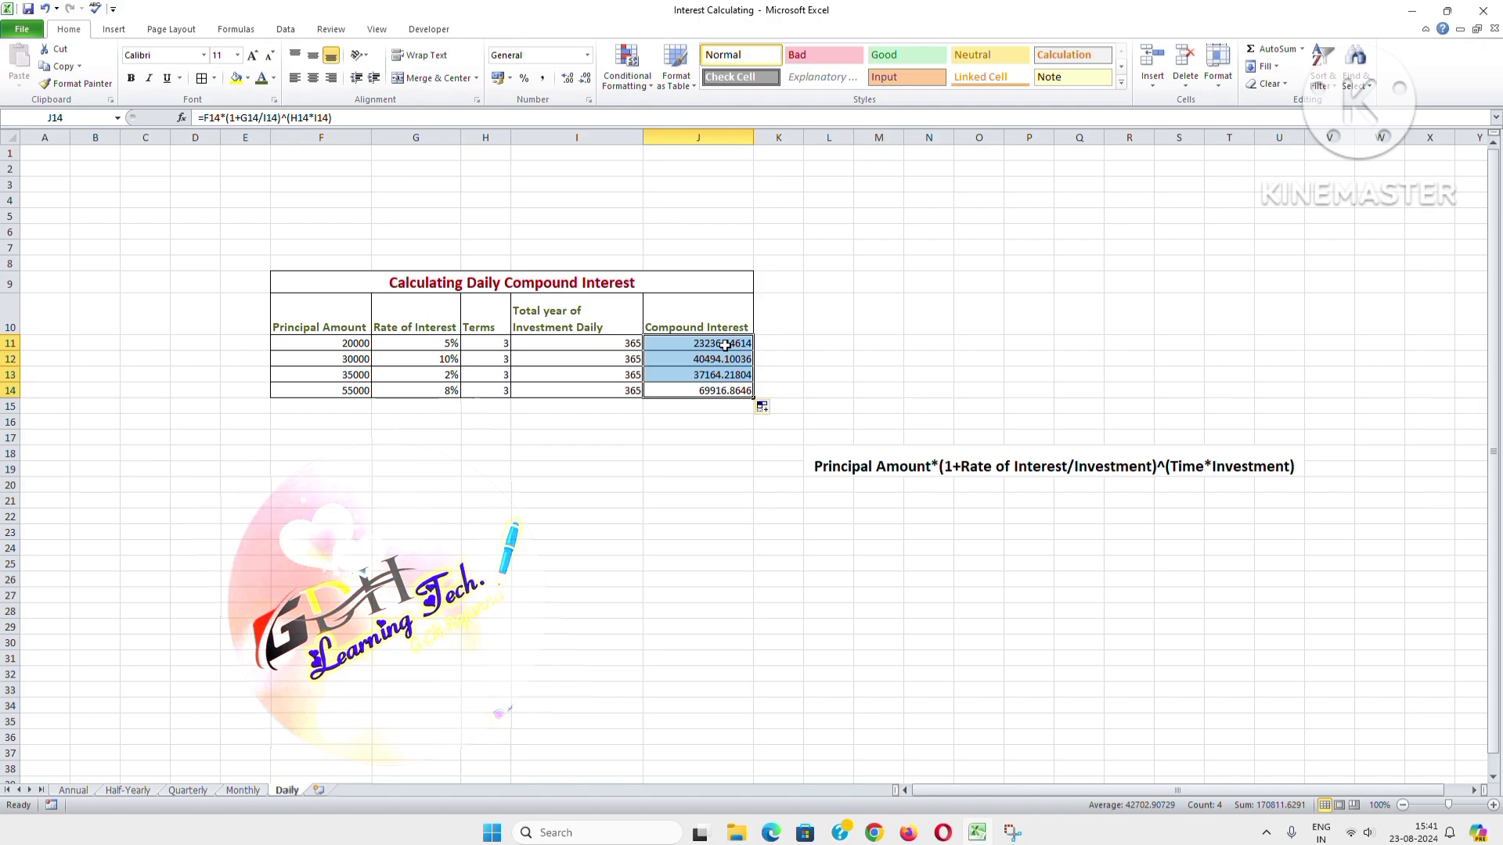
pyautogui.write('1')
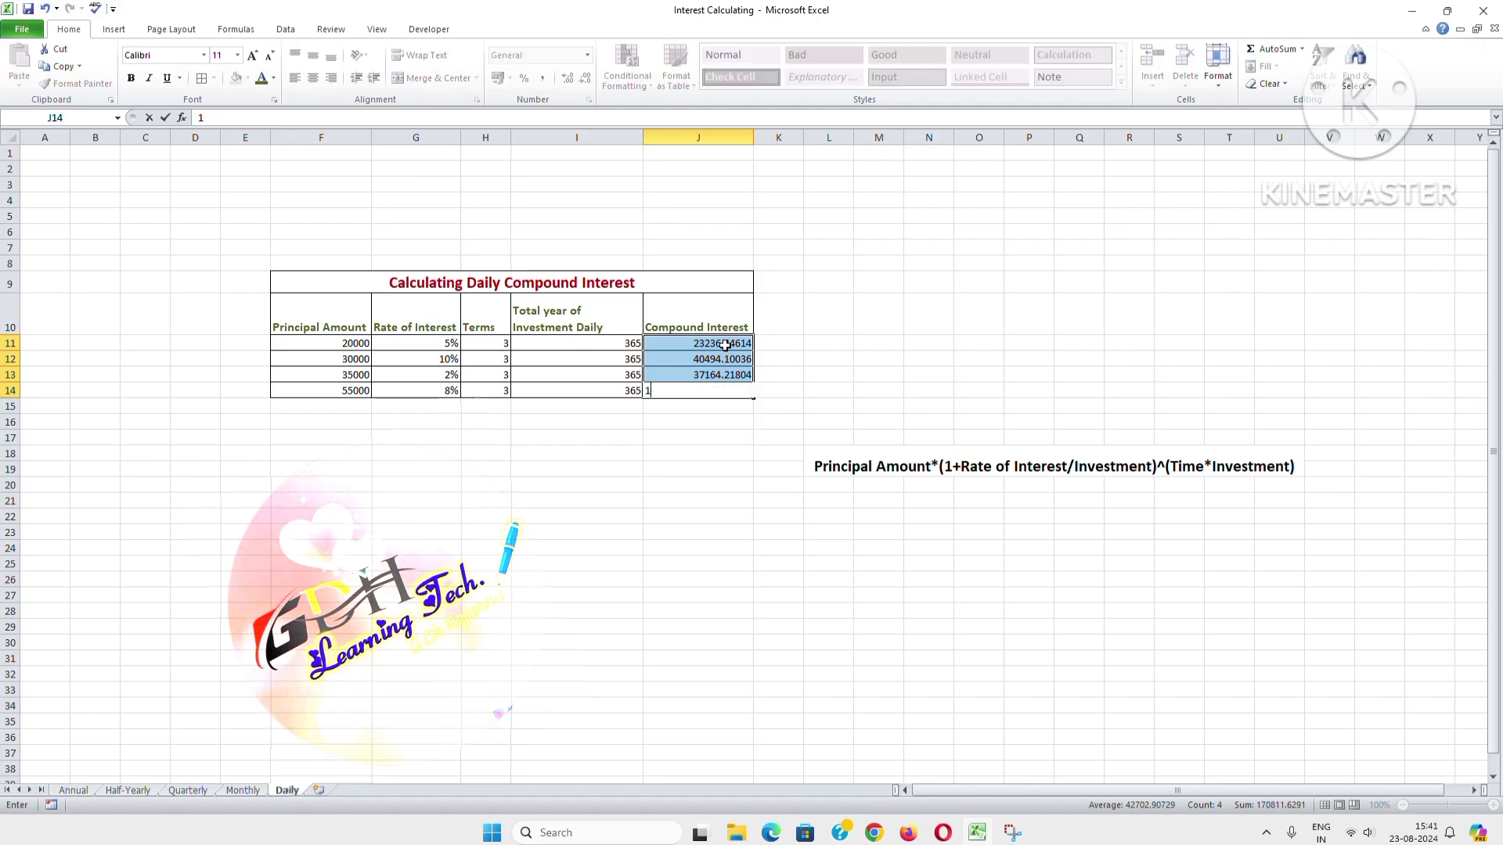
pyautogui.click(700, 593)
pyautogui.hotkey('ctrl', 'z')
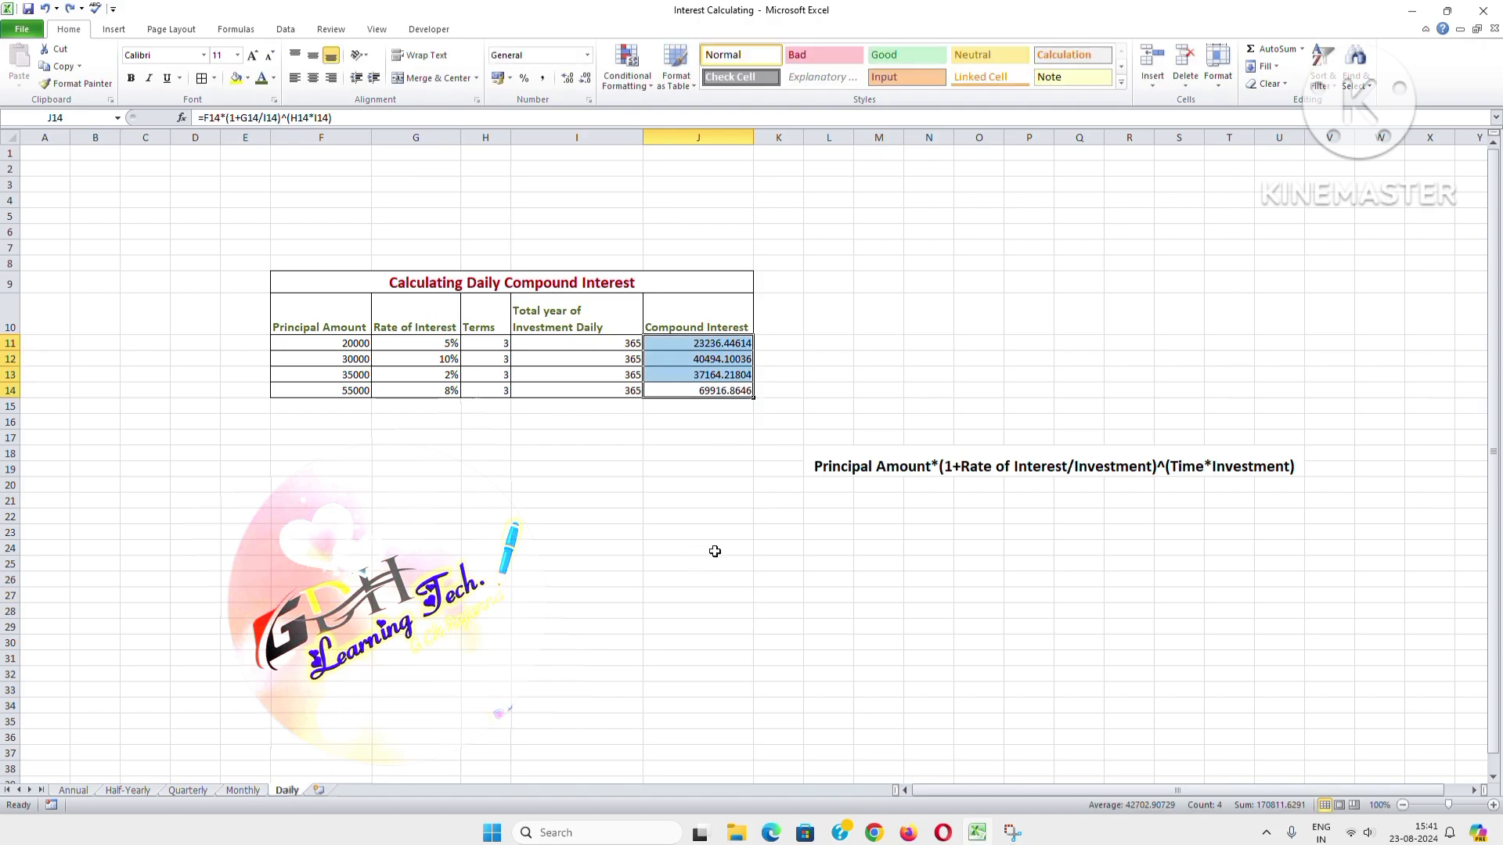
pyautogui.click(718, 517)
pyautogui.click(727, 454)
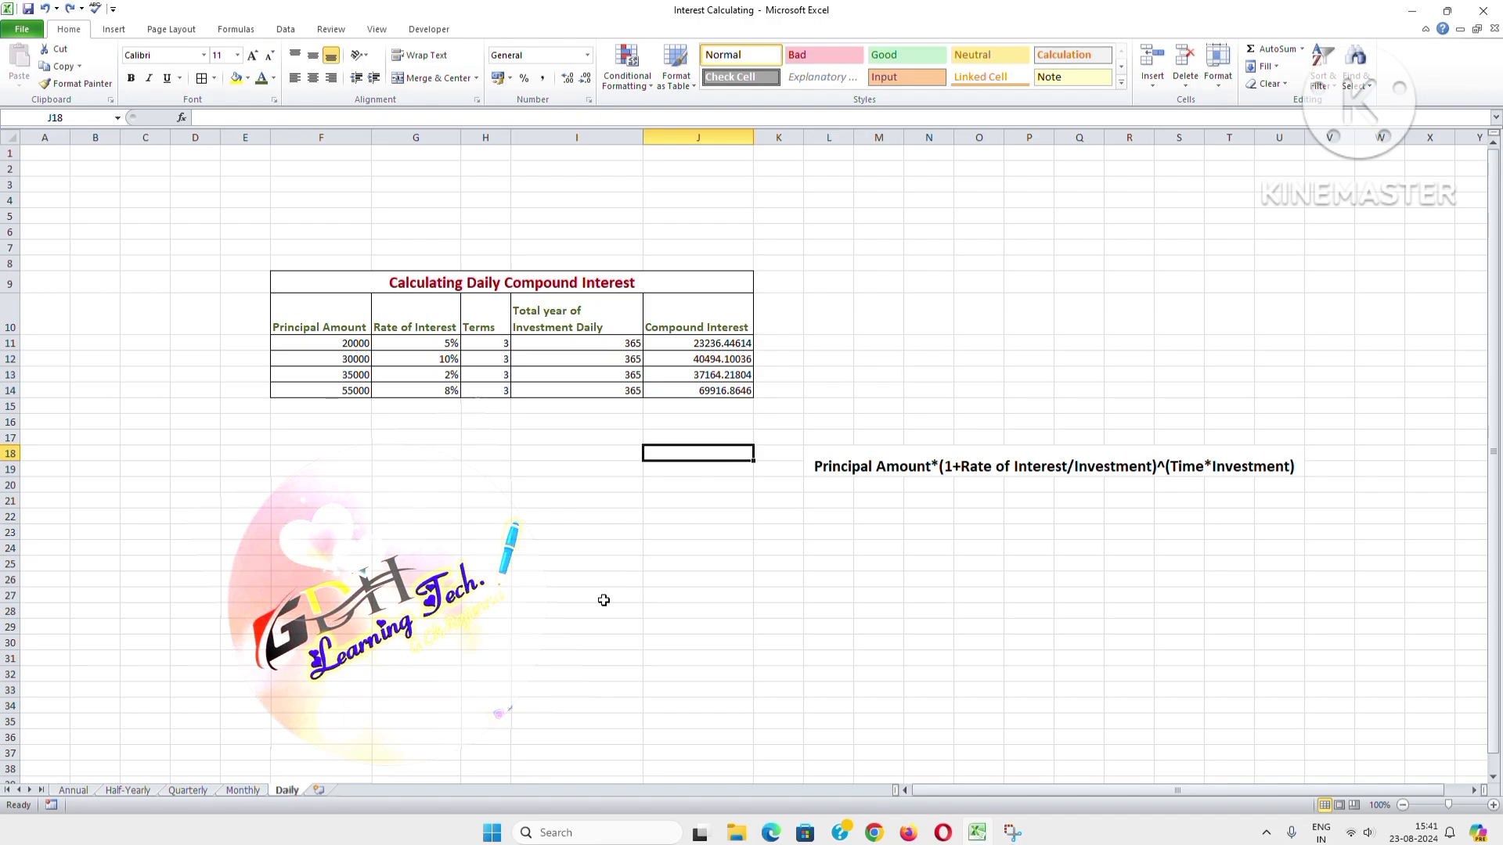
# Step: Review the compound interest tables on the Annual, Half-Yearly, Quarterly, Monthly and Daily sheets in turn
pyautogui.click(72, 791)
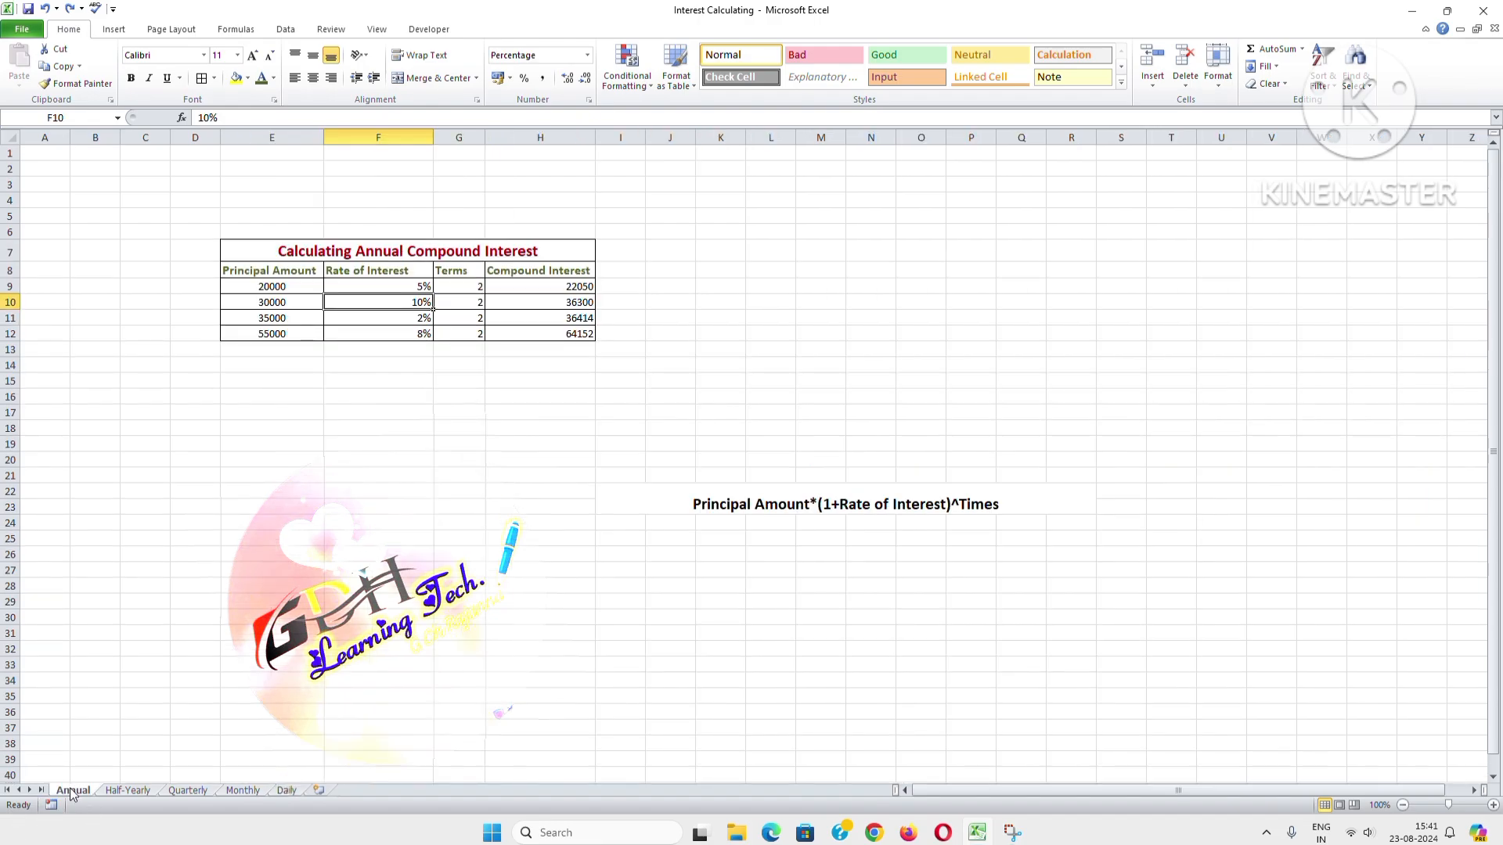
pyautogui.click(126, 790)
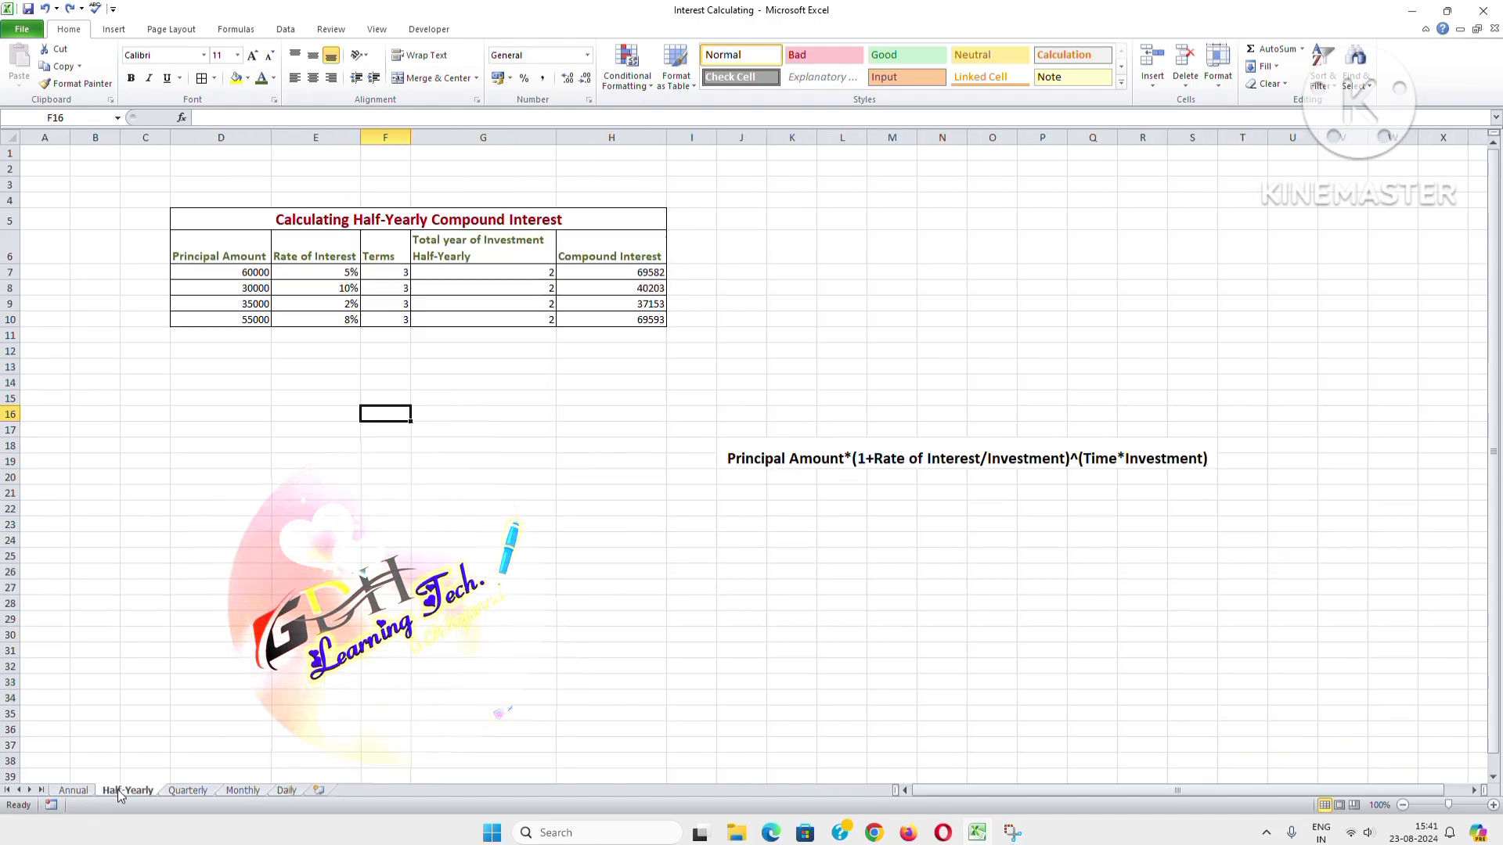
pyautogui.click(195, 793)
pyautogui.click(242, 792)
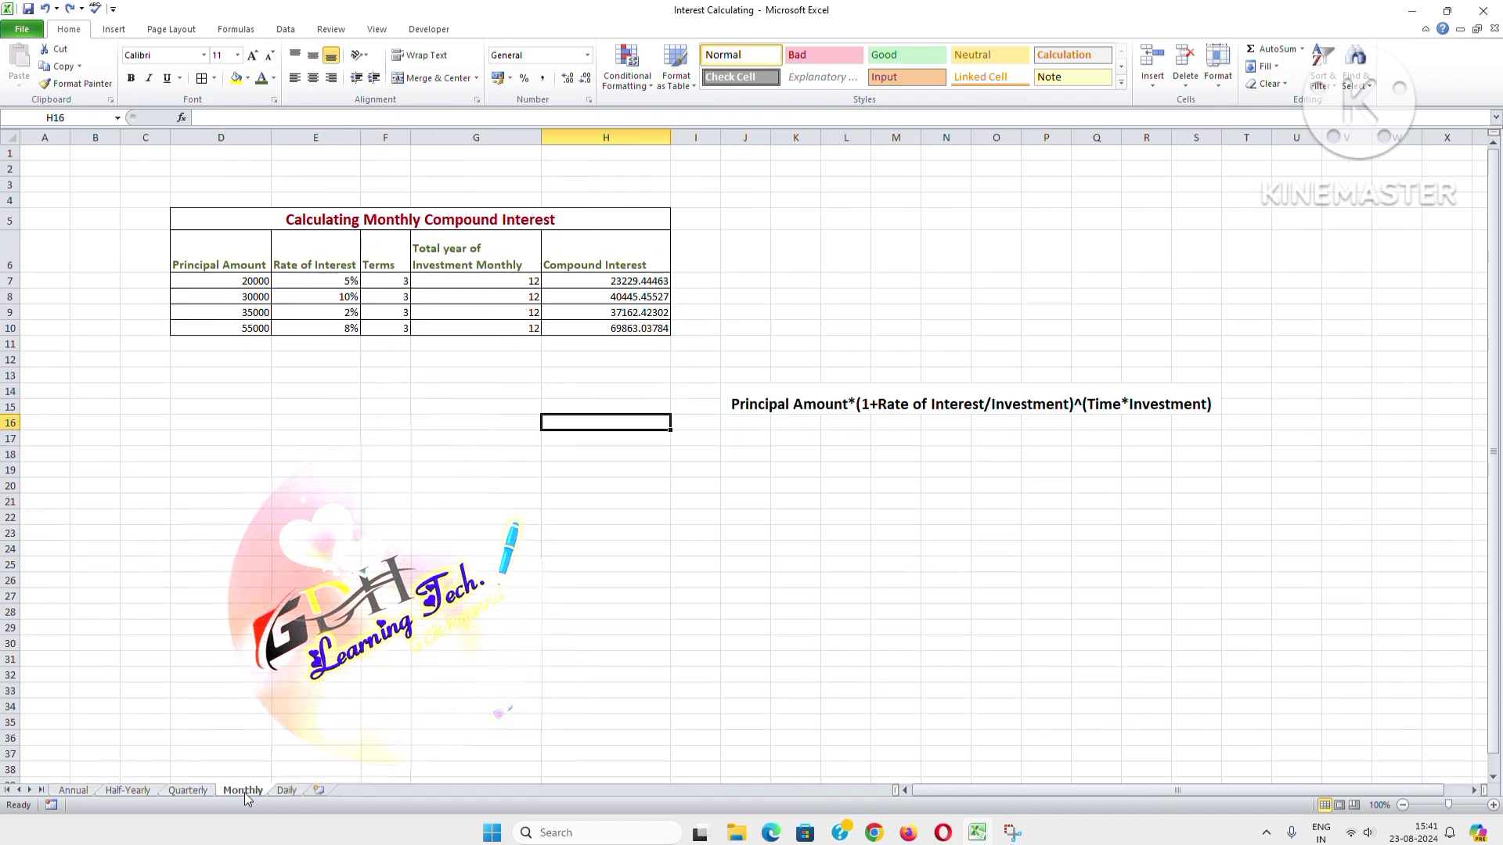
pyautogui.click(286, 791)
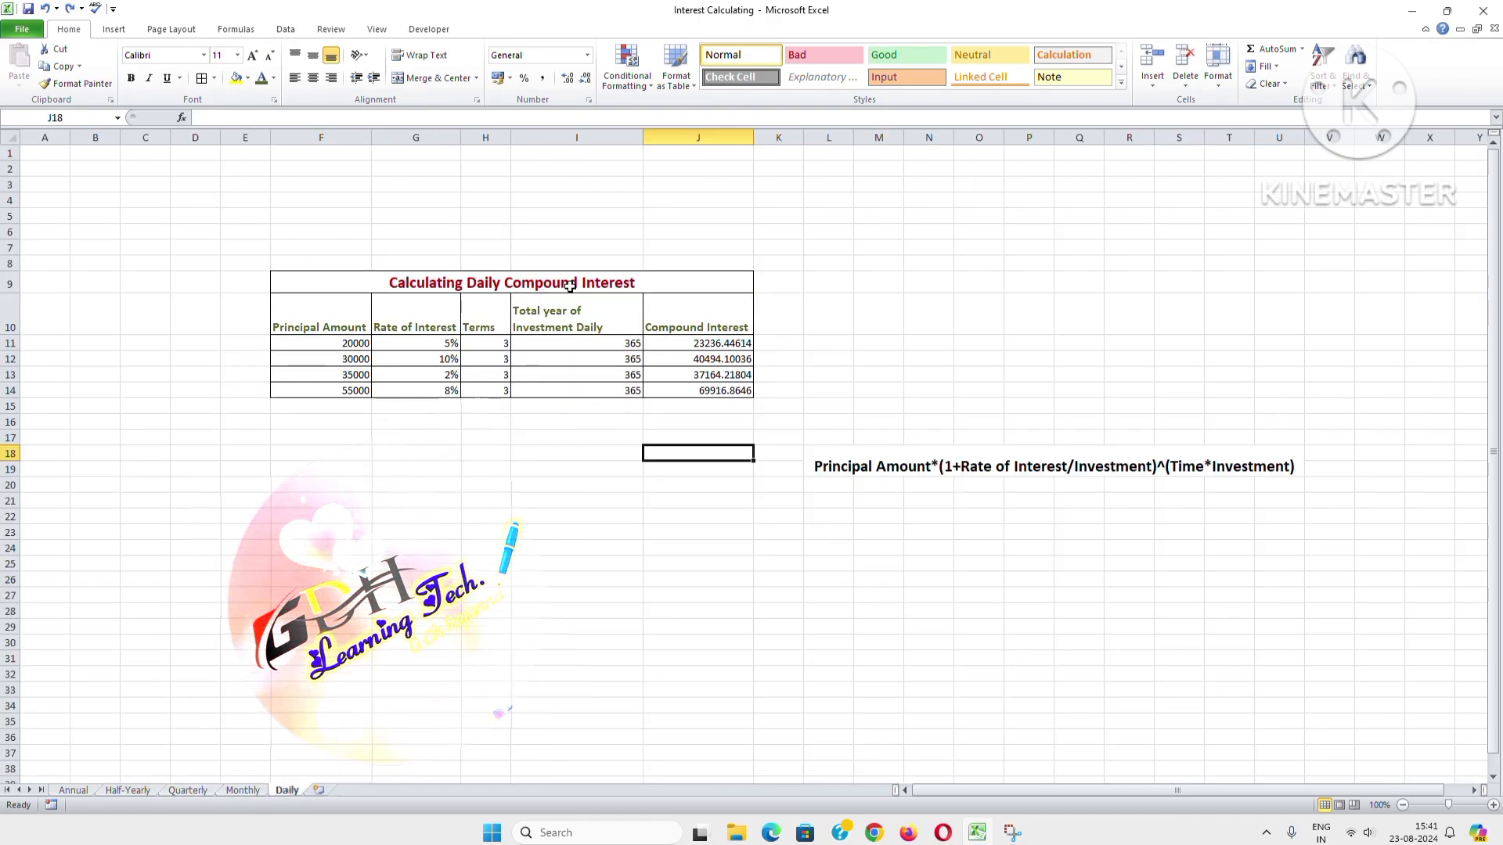
pyautogui.click(844, 557)
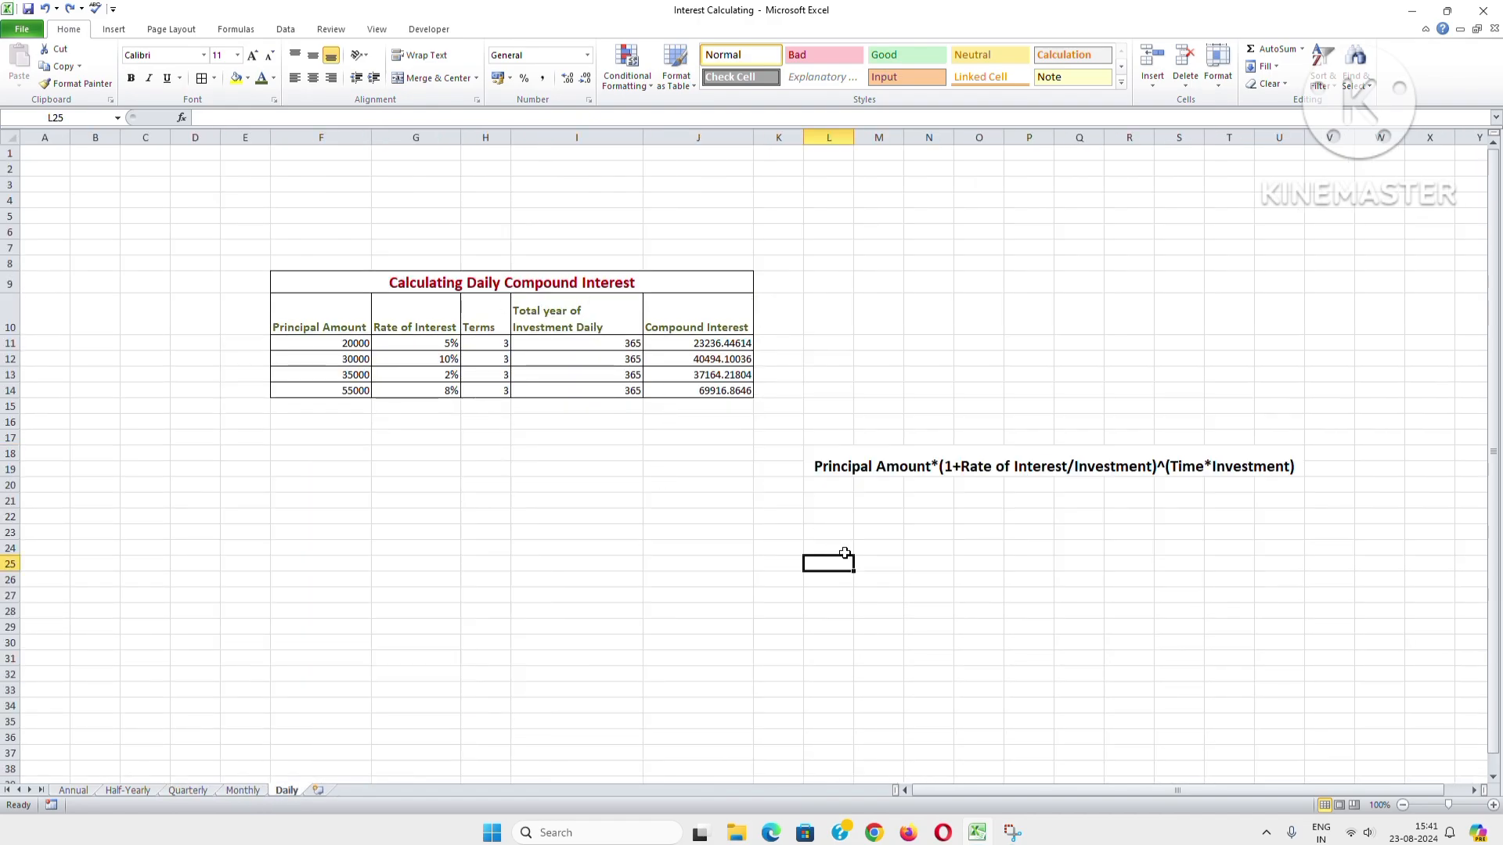